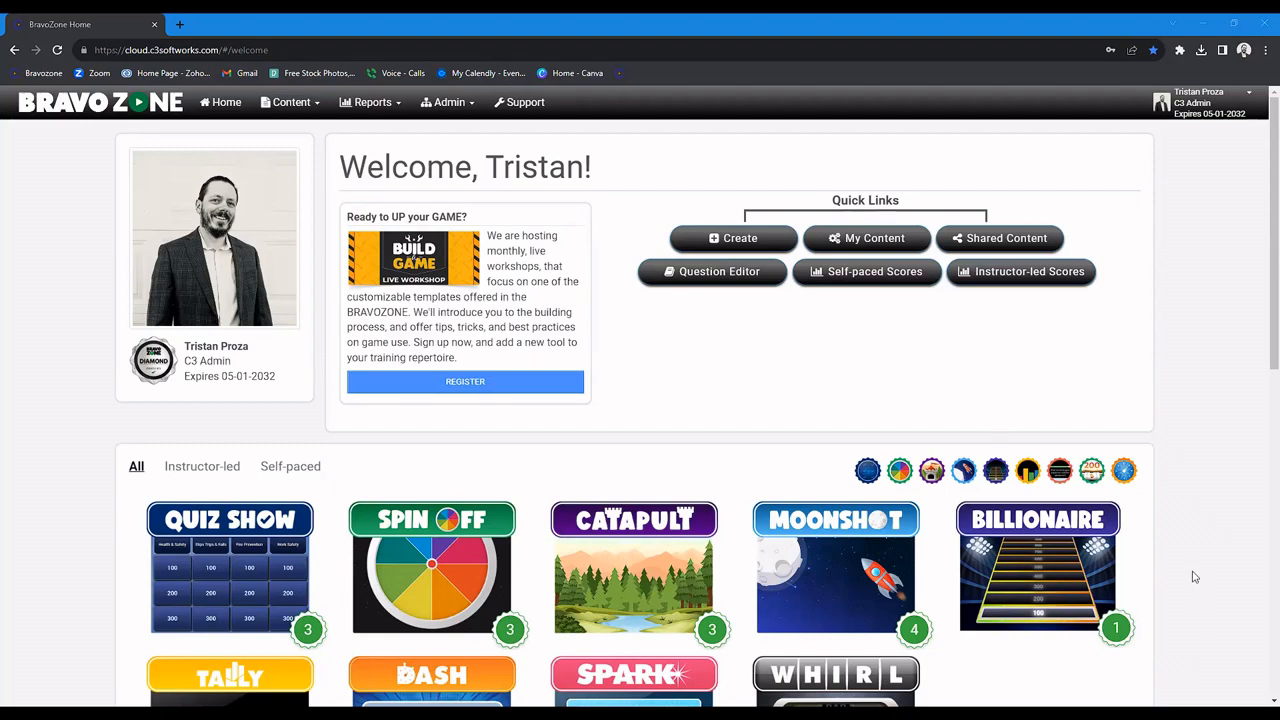
# Step: Look over the home page and compare the game templates available for instructor-led and self-paced modes, ending with all templates shown
pyautogui.scroll(-2, 1193, 574)
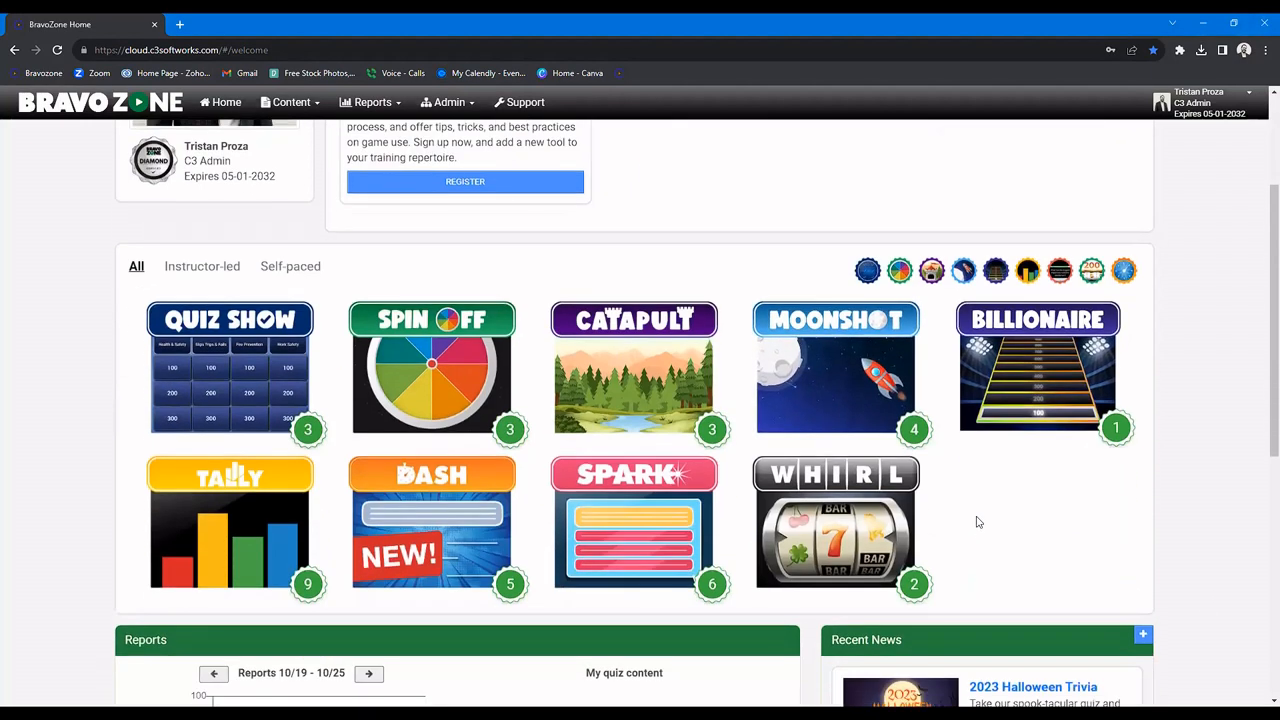
pyautogui.scroll(-5, 980, 515)
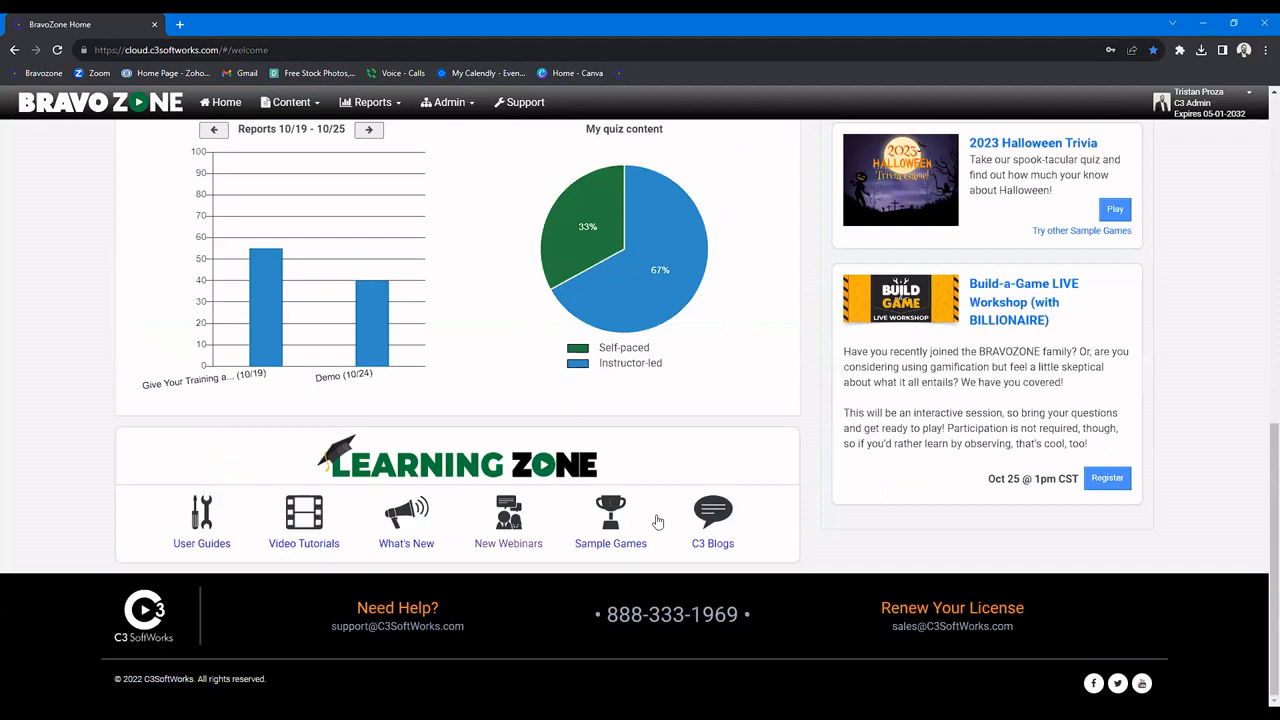
pyautogui.scroll(6, 848, 489)
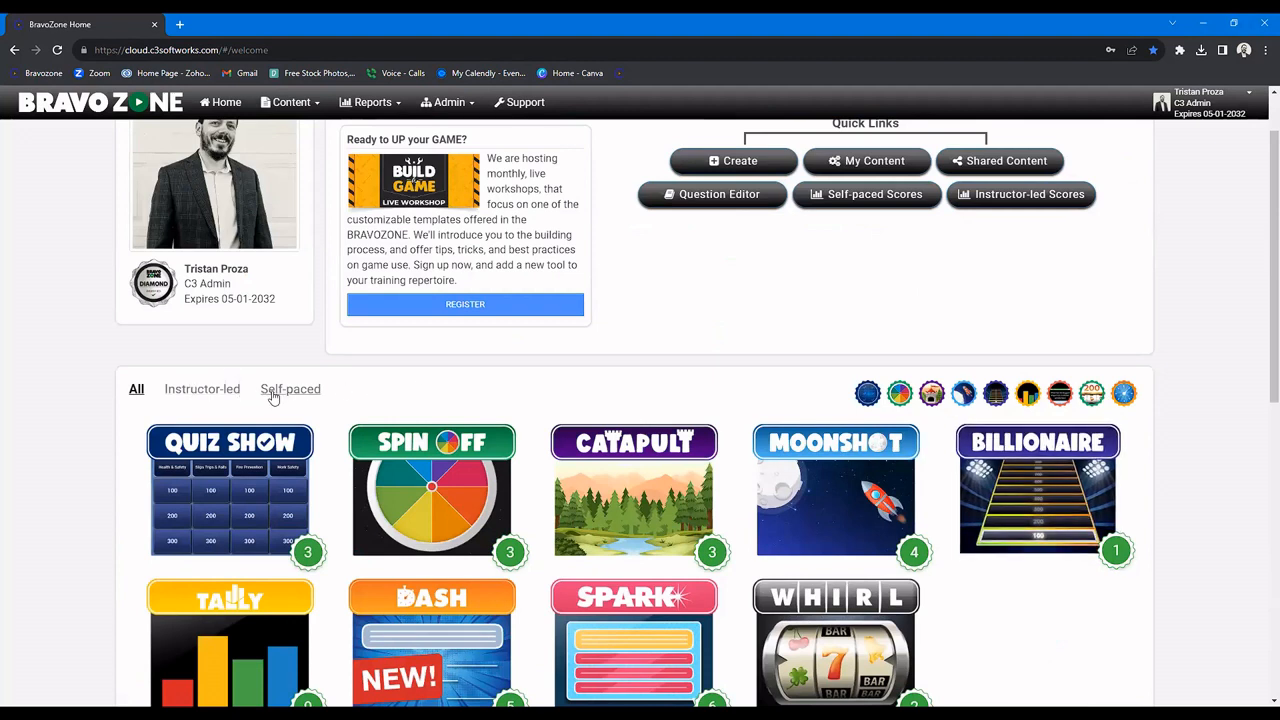
pyautogui.click(217, 393)
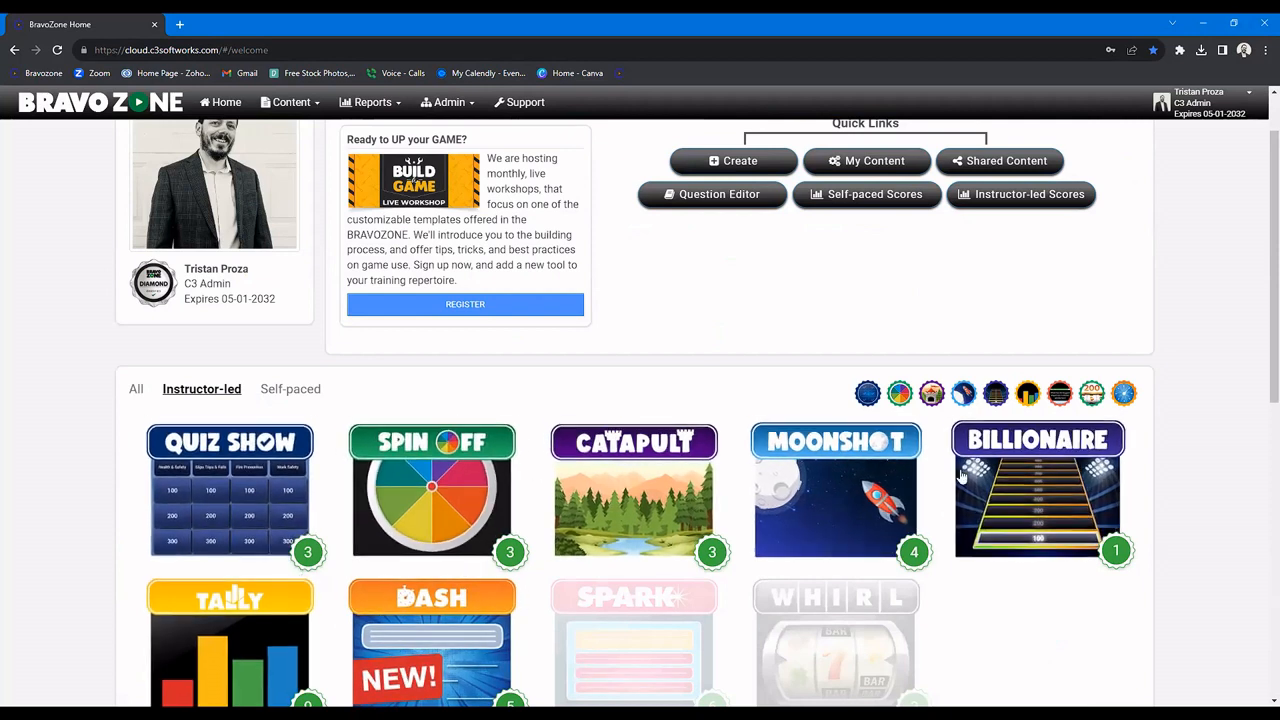
pyautogui.click(302, 397)
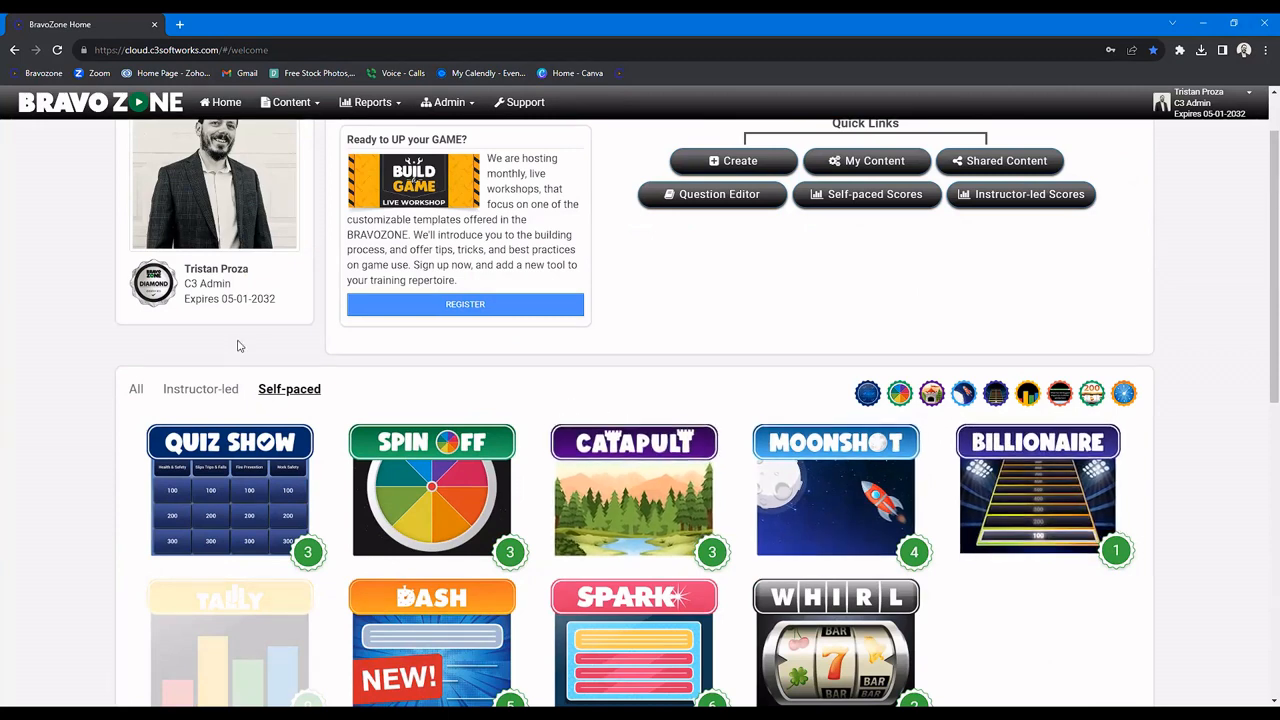
pyautogui.click(136, 390)
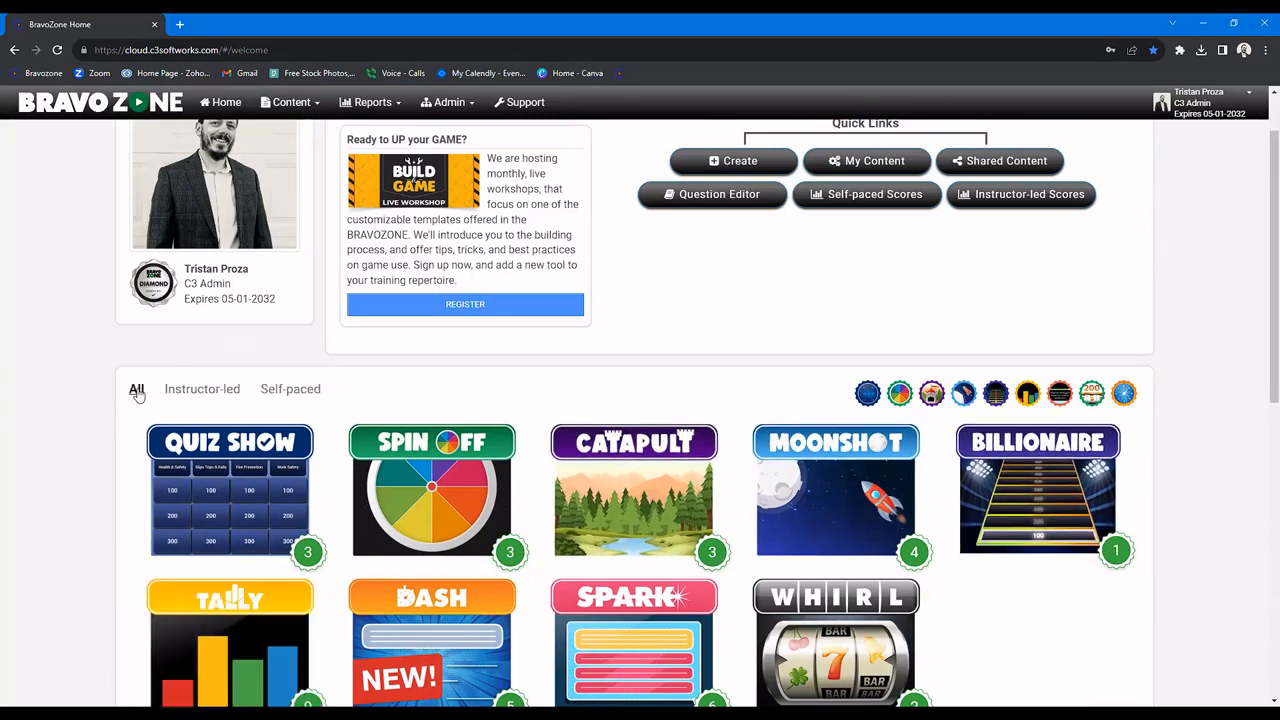
# Step: Create an instructor-led Billionaire game titled "BaGL Billionaire"
pyautogui.click(1013, 481)
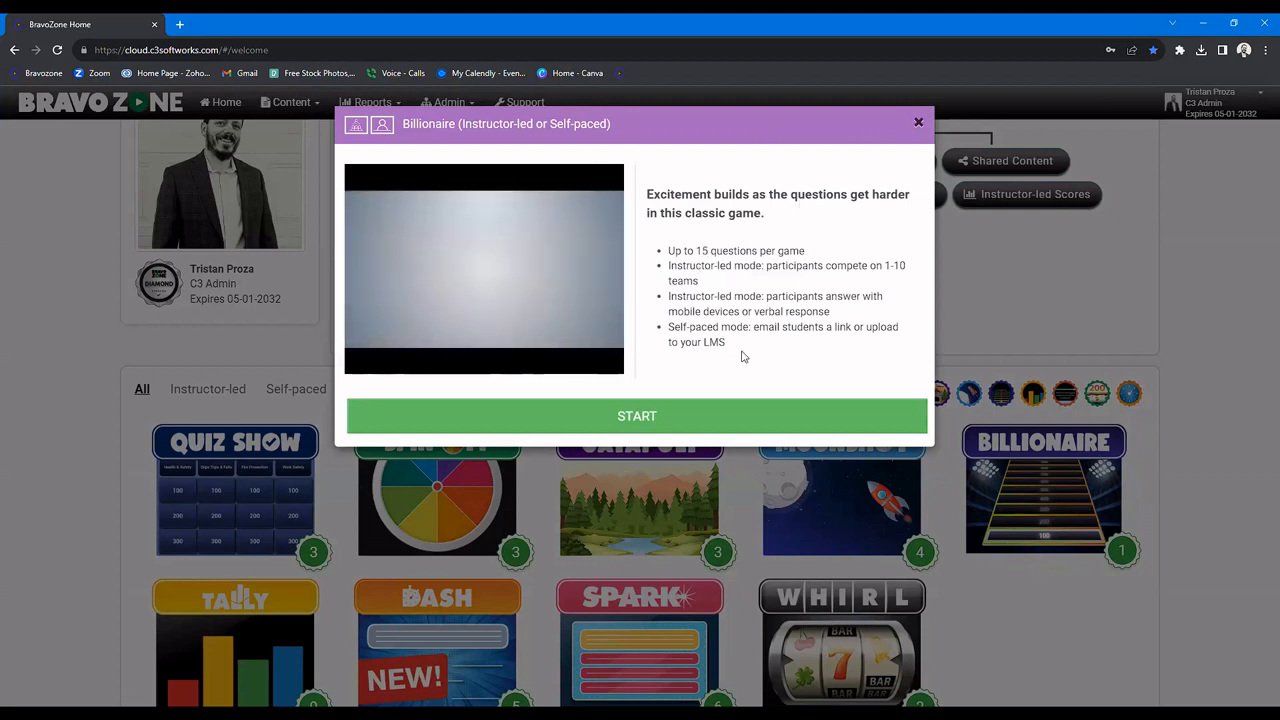
pyautogui.click(736, 413)
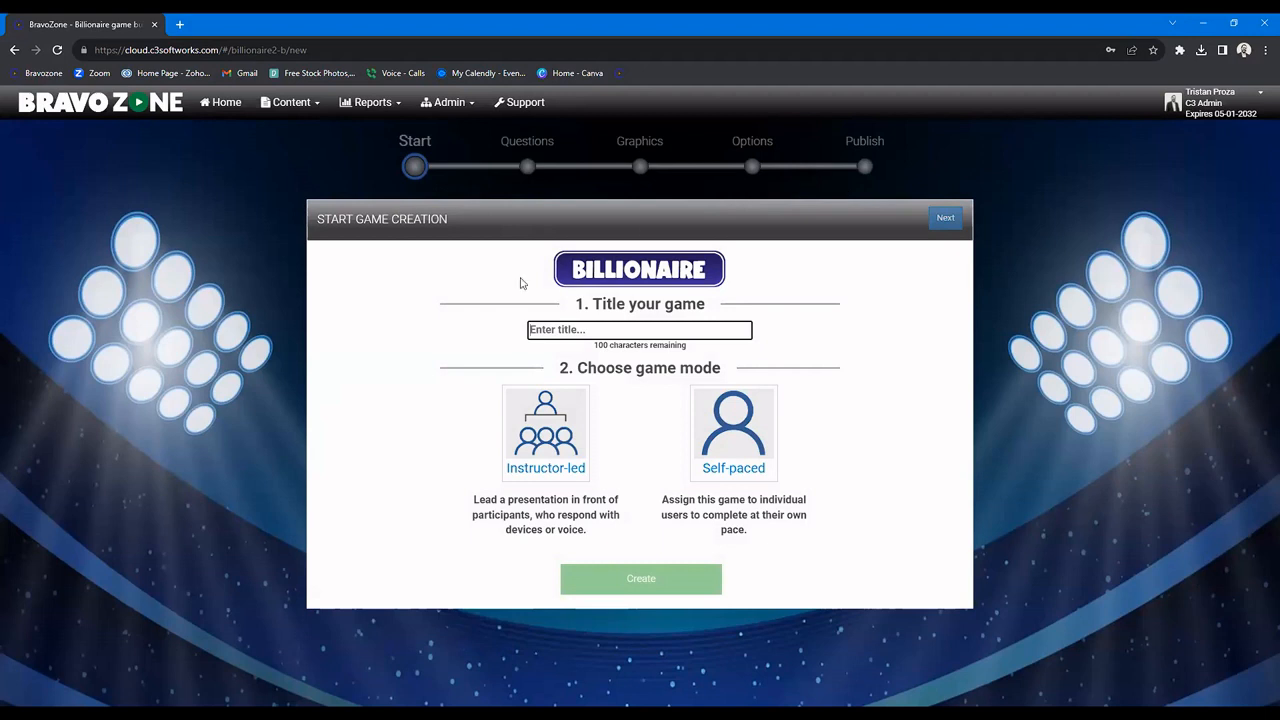
pyautogui.click(556, 329)
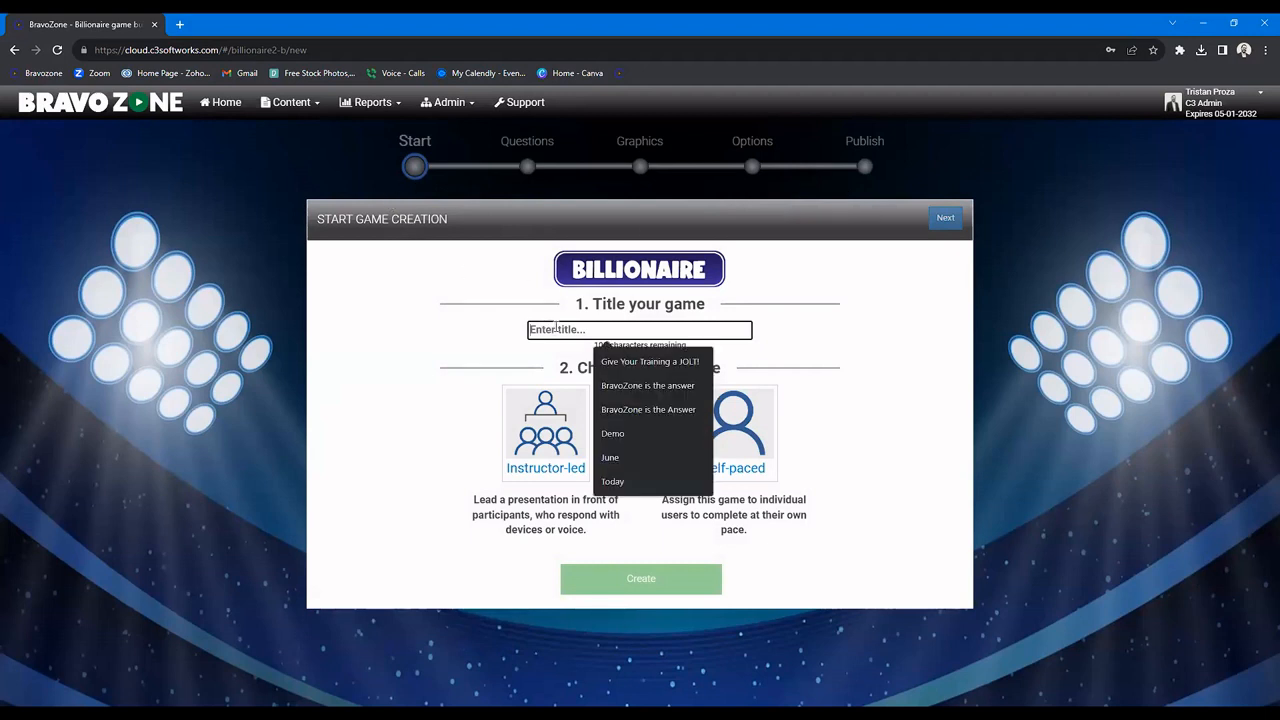
pyautogui.write('B')
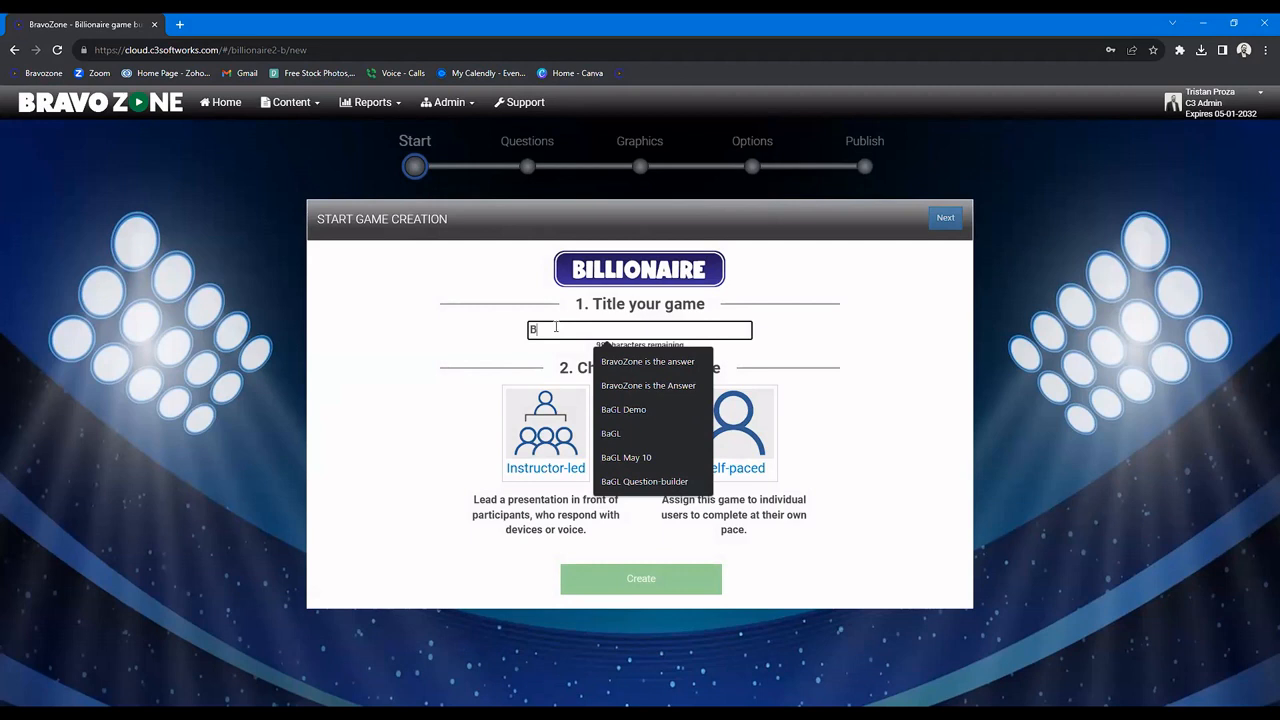
pyautogui.write('aGL Billionaire')
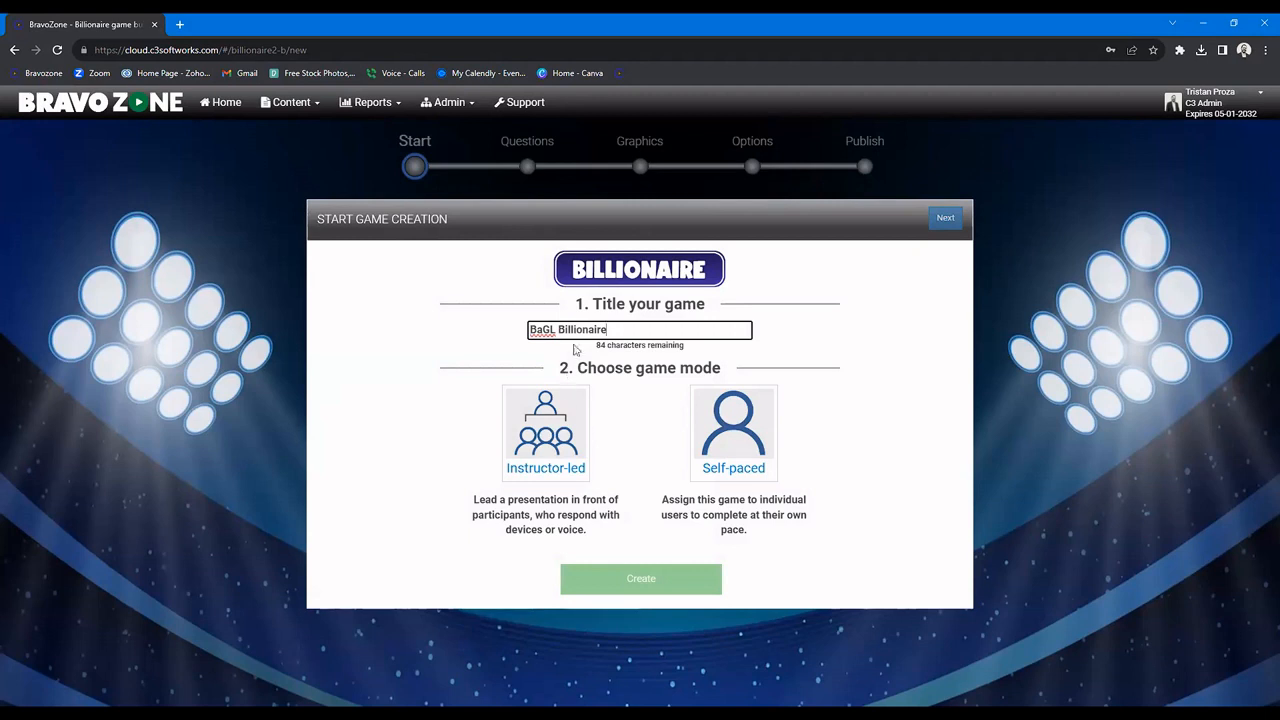
pyautogui.click(556, 424)
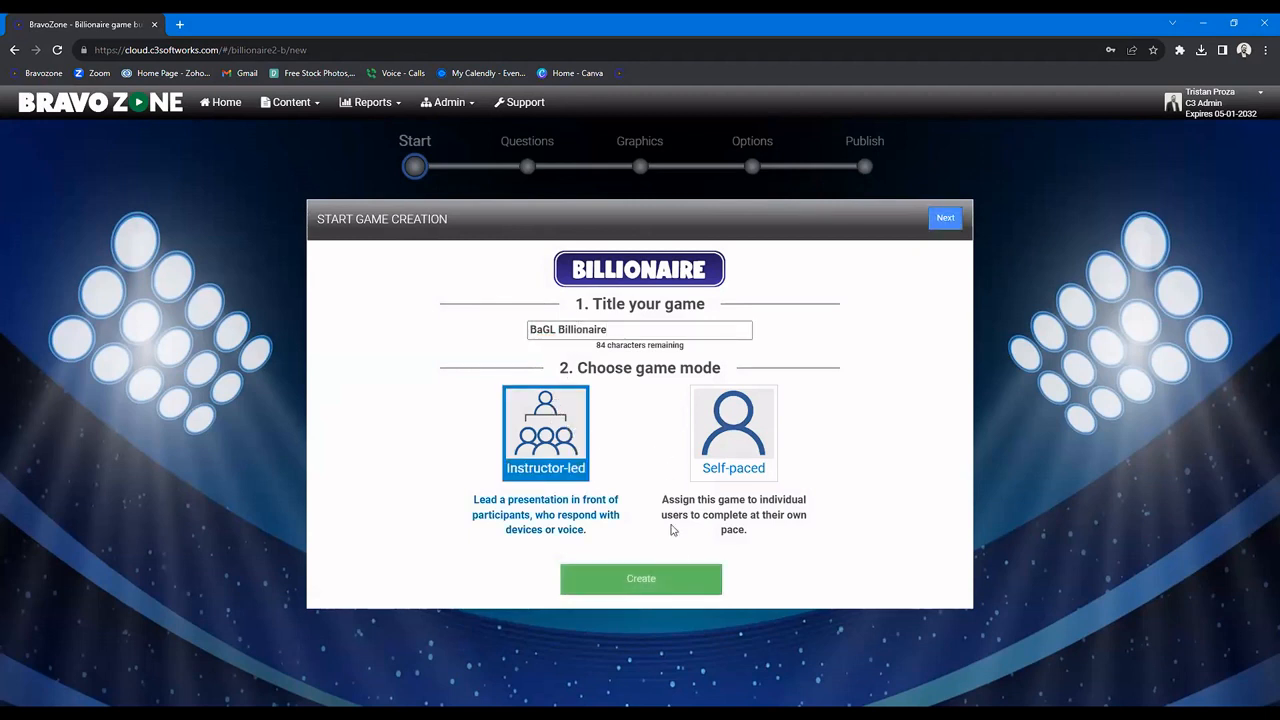
pyautogui.click(679, 575)
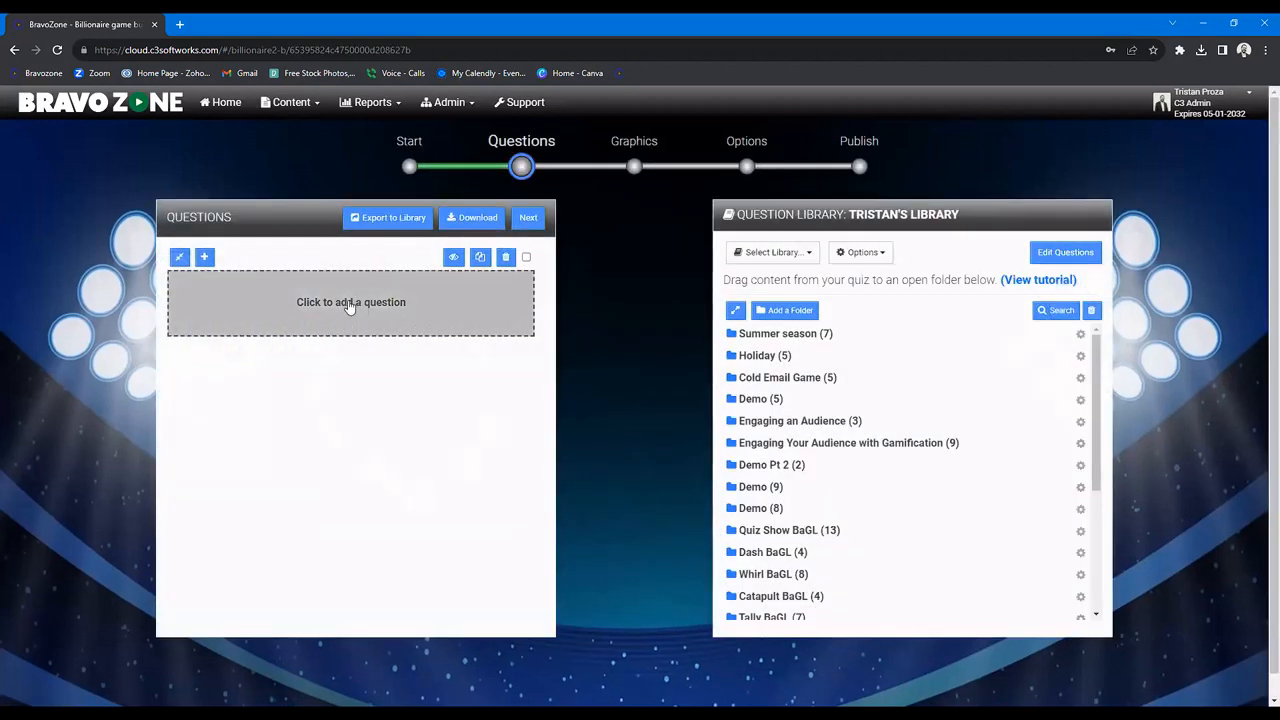
# Step: Add all questions from the library's Billionaire BaGL folder to the game's question list
pyautogui.scroll(-2, 896, 451)
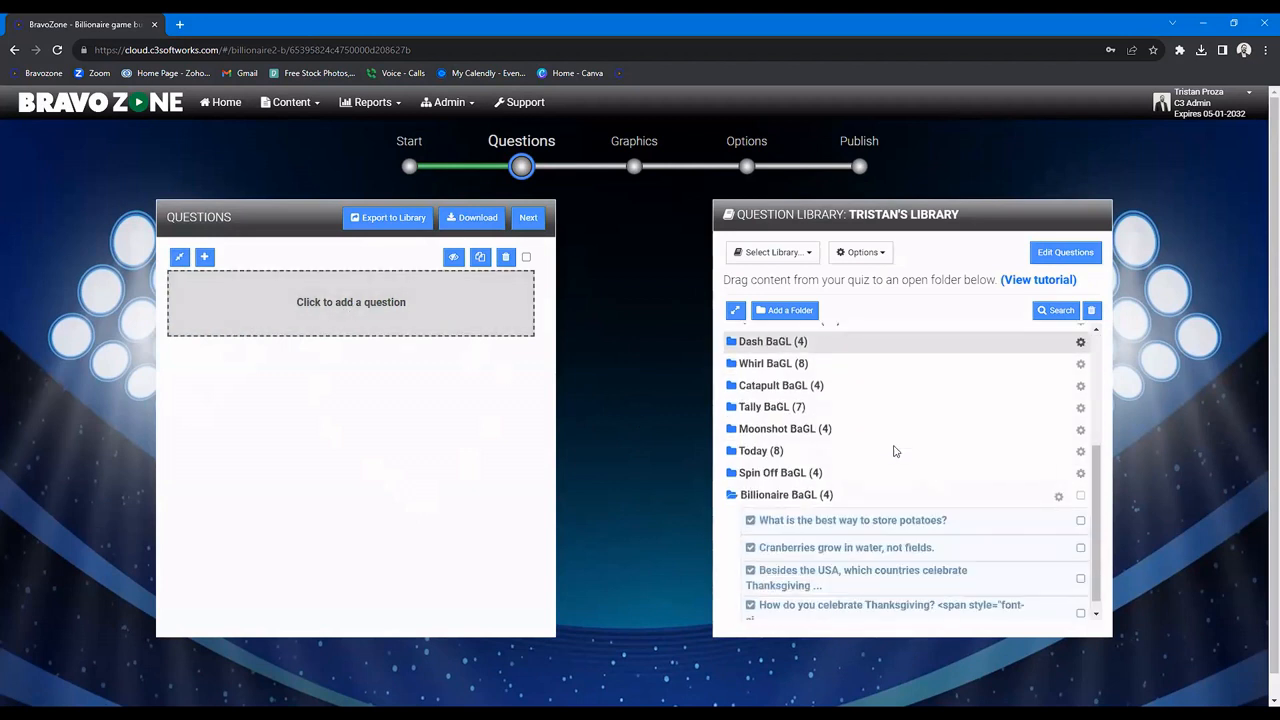
pyautogui.scroll(-1, 894, 470)
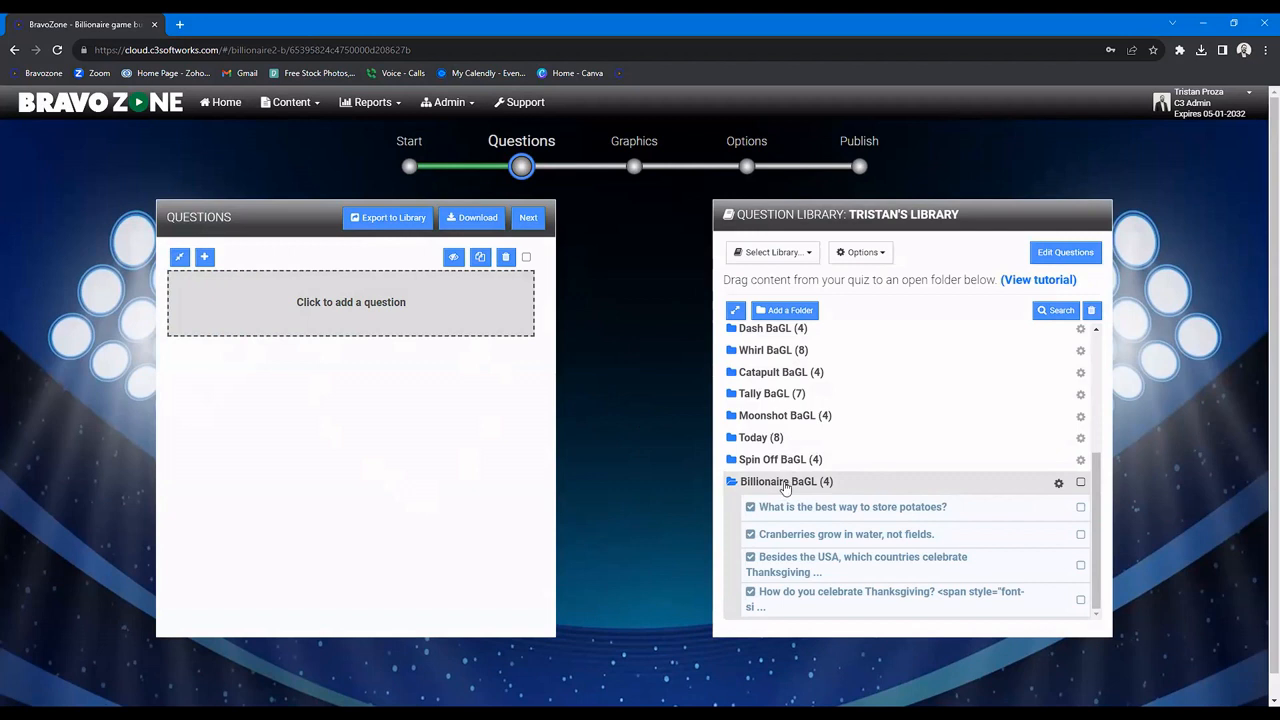
pyautogui.click(1080, 483)
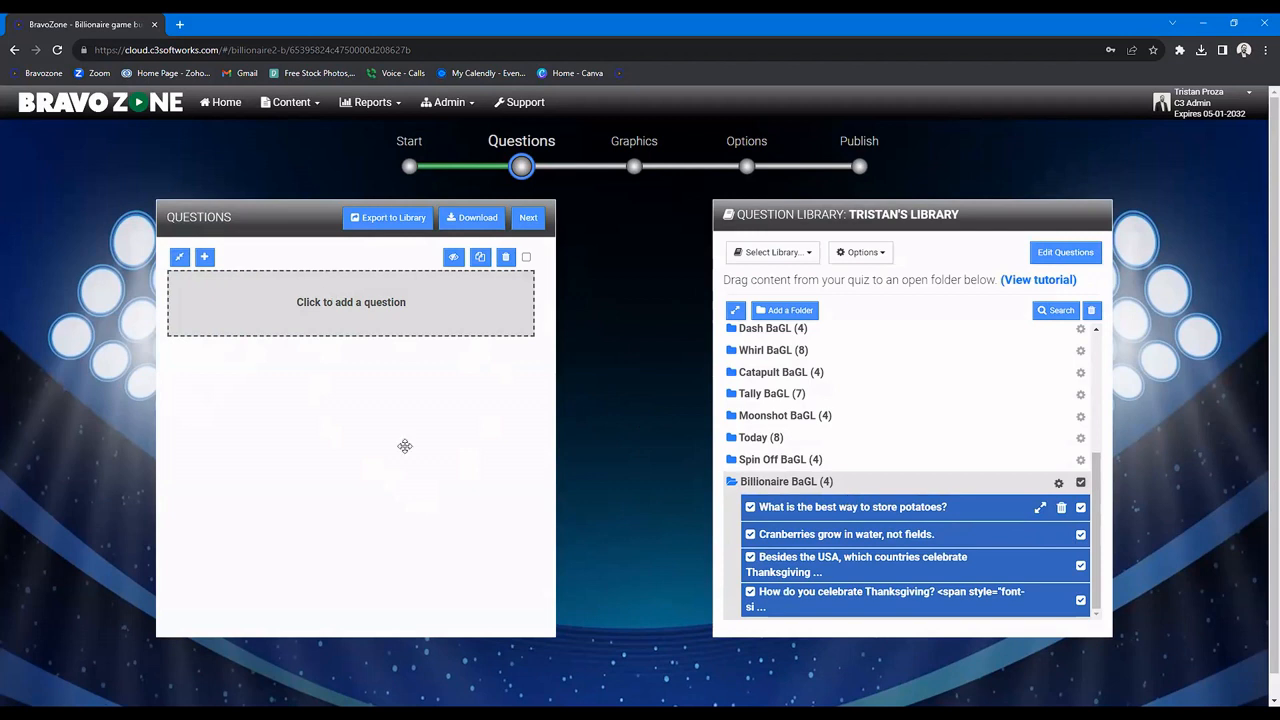
pyautogui.moveTo(404, 446); pyautogui.dragTo(404, 440)
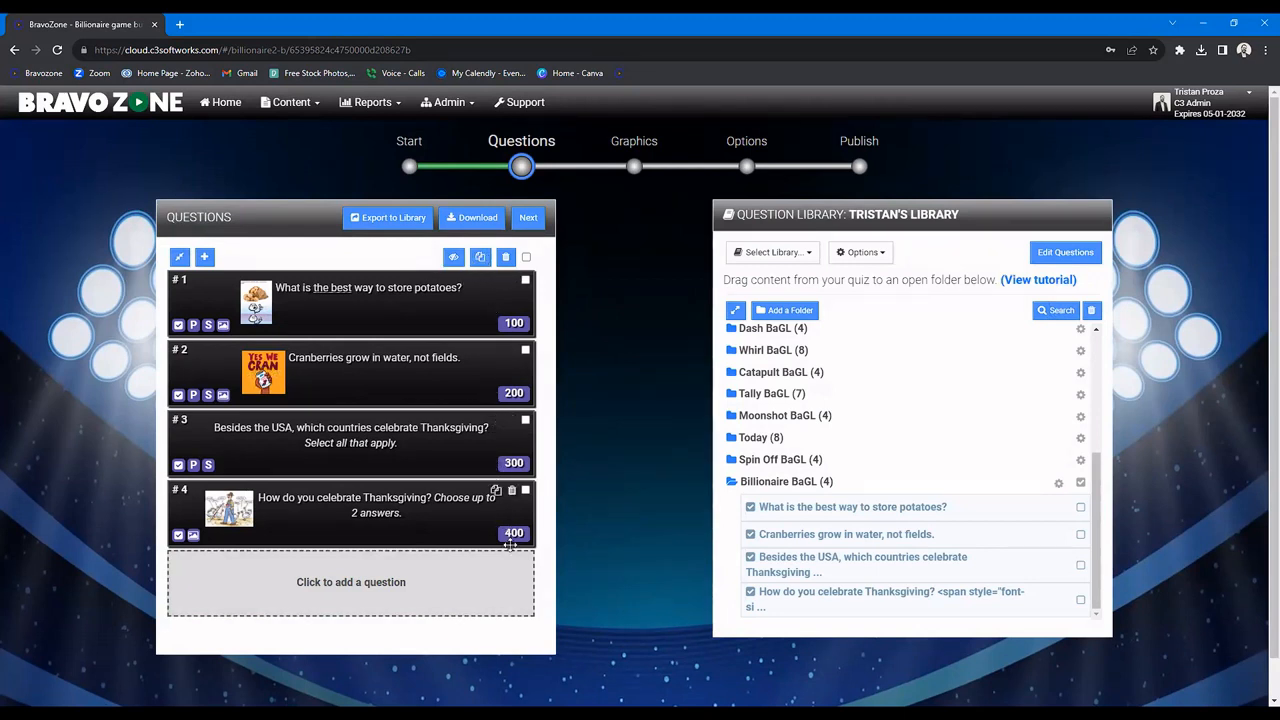
# Step: Add a True Or False question reading "Today is a great day." with True as the correct answer
pyautogui.click(436, 589)
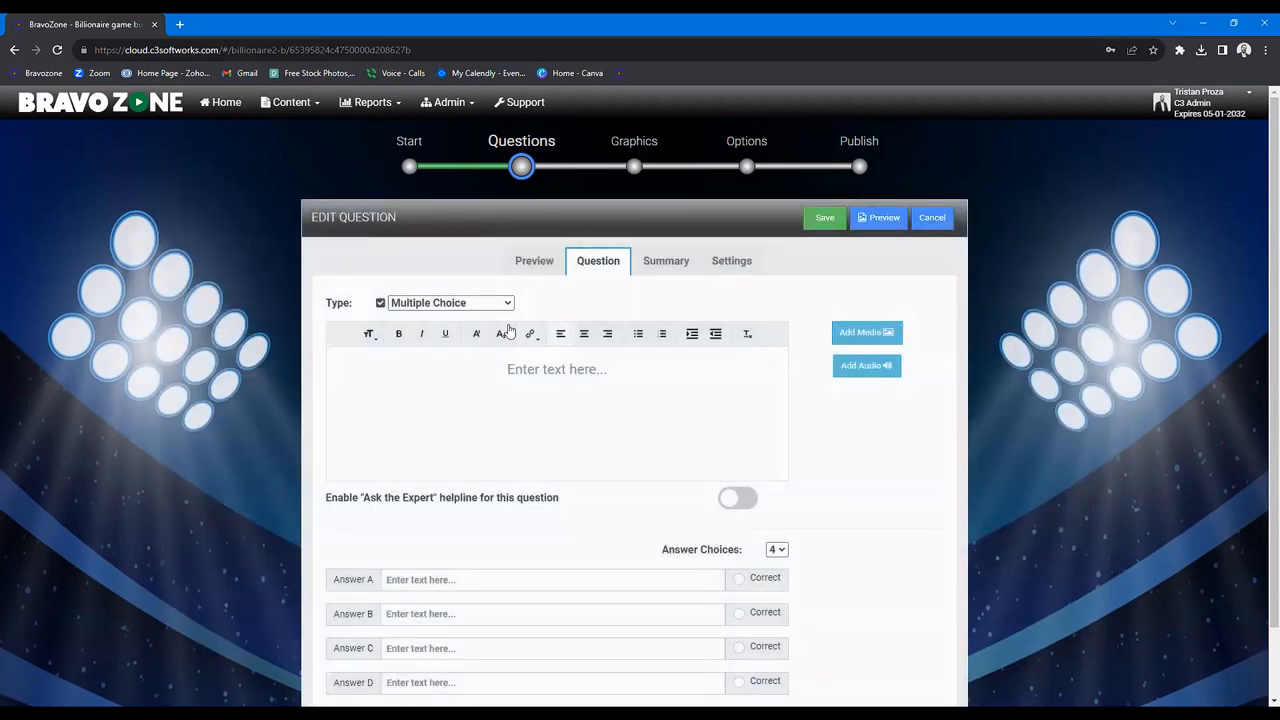
pyautogui.click(494, 305)
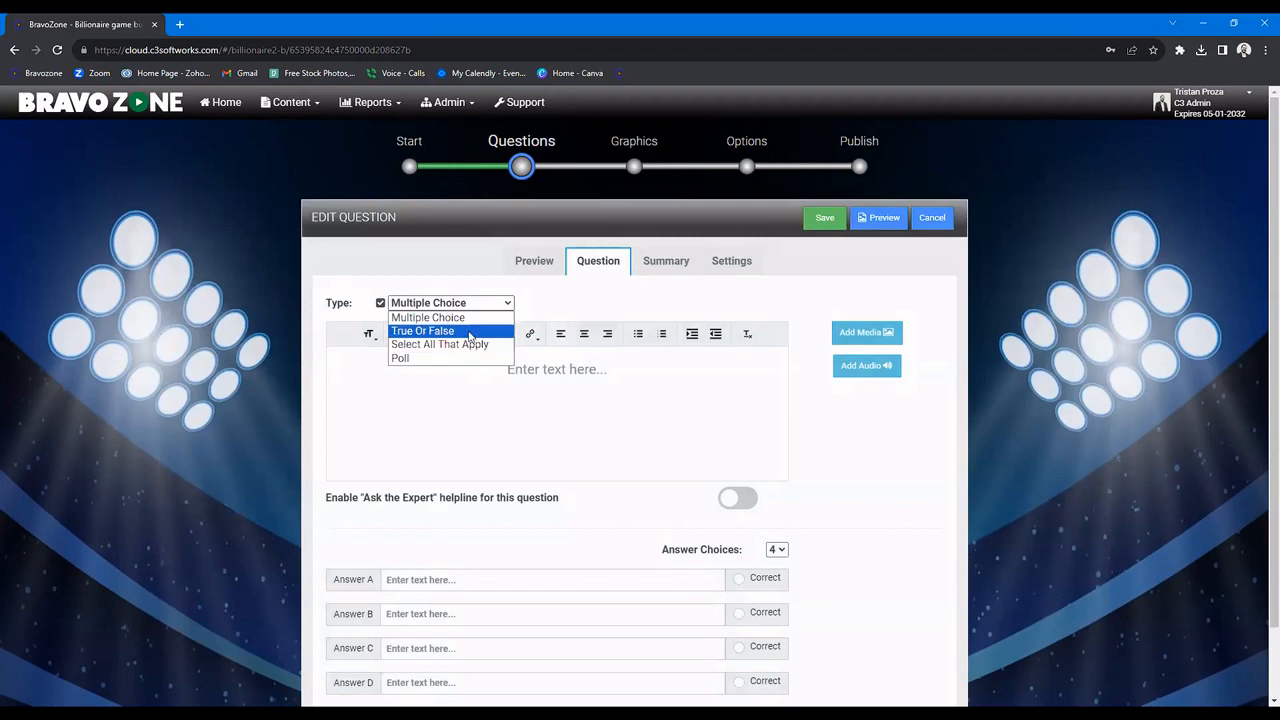
pyautogui.click(470, 336)
pyautogui.click(485, 306)
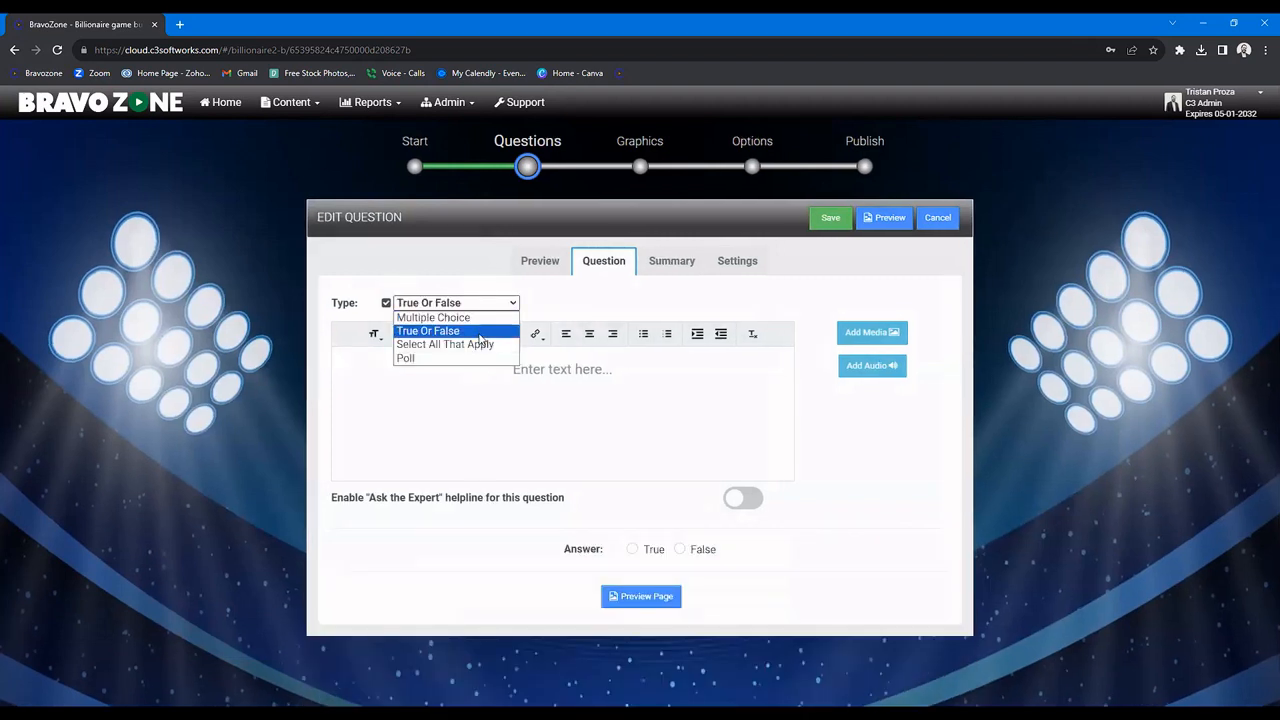
pyautogui.click(480, 340)
pyautogui.click(576, 375)
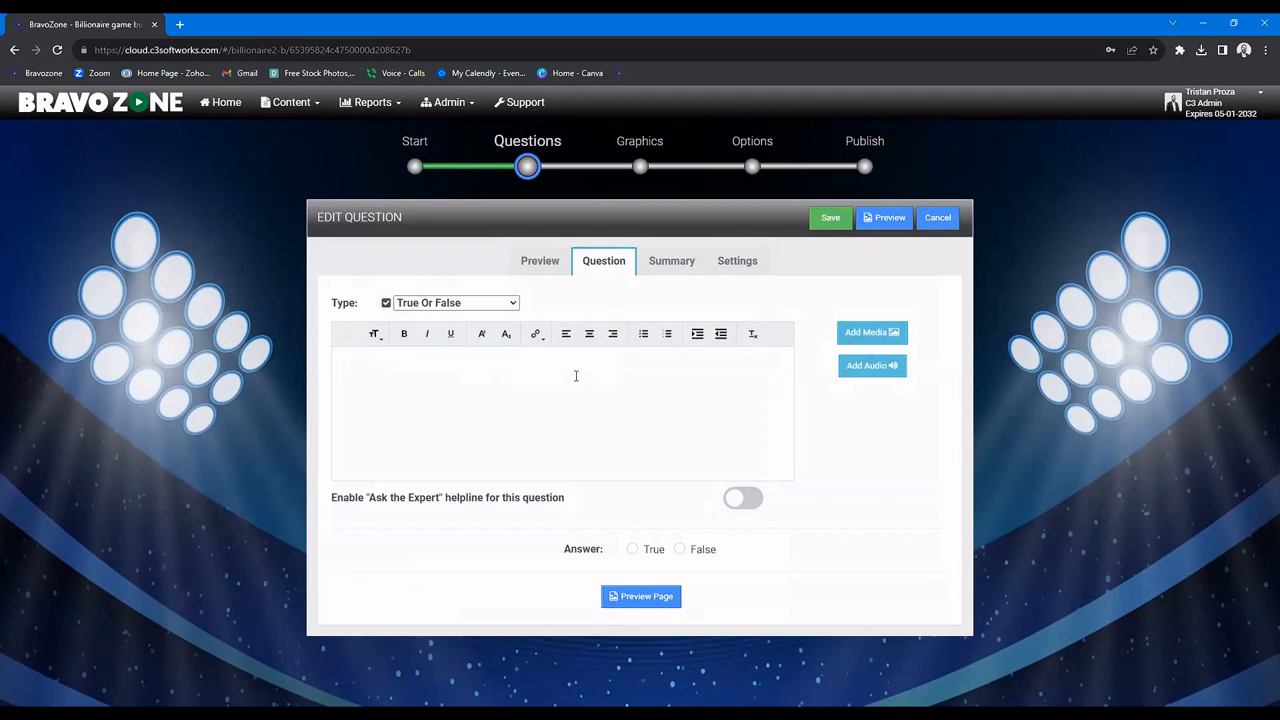
pyautogui.write('Today is a great day.')
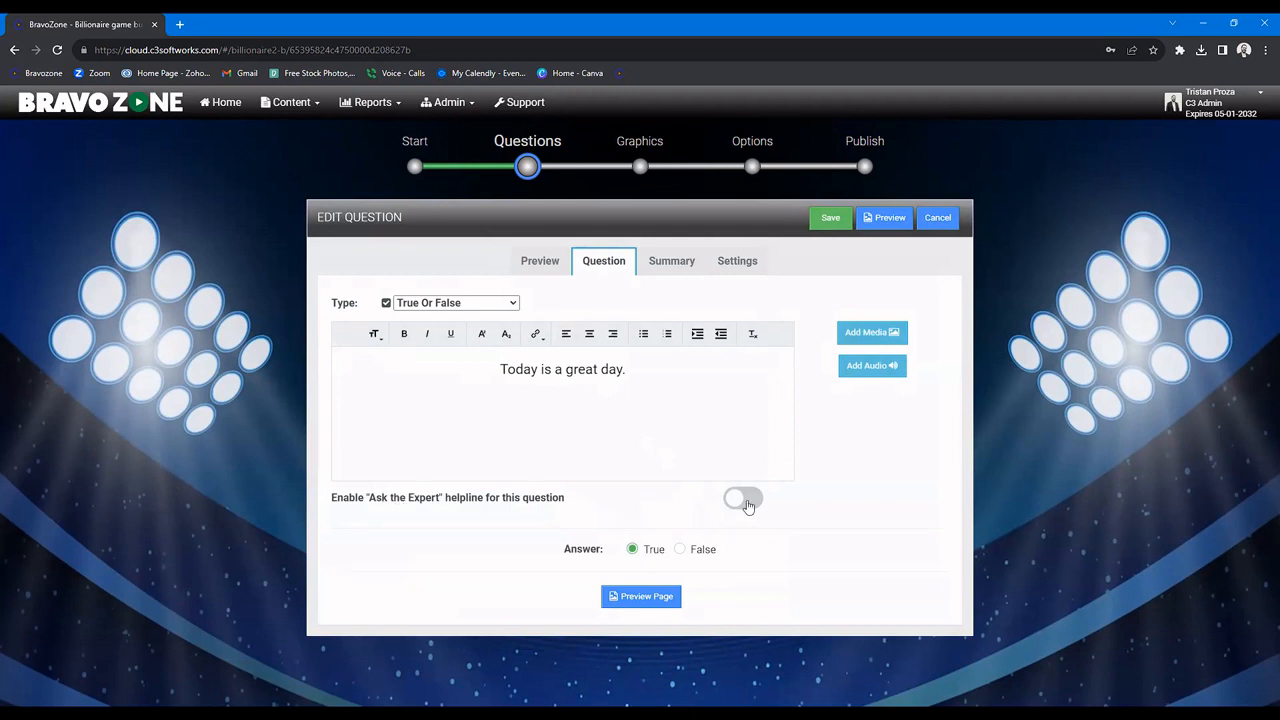
# Step: Enable the "Ask the Expert" helpline for the question with the hint "The day of the week ends in 'Y'."
pyautogui.click(748, 505)
pyautogui.click(632, 526)
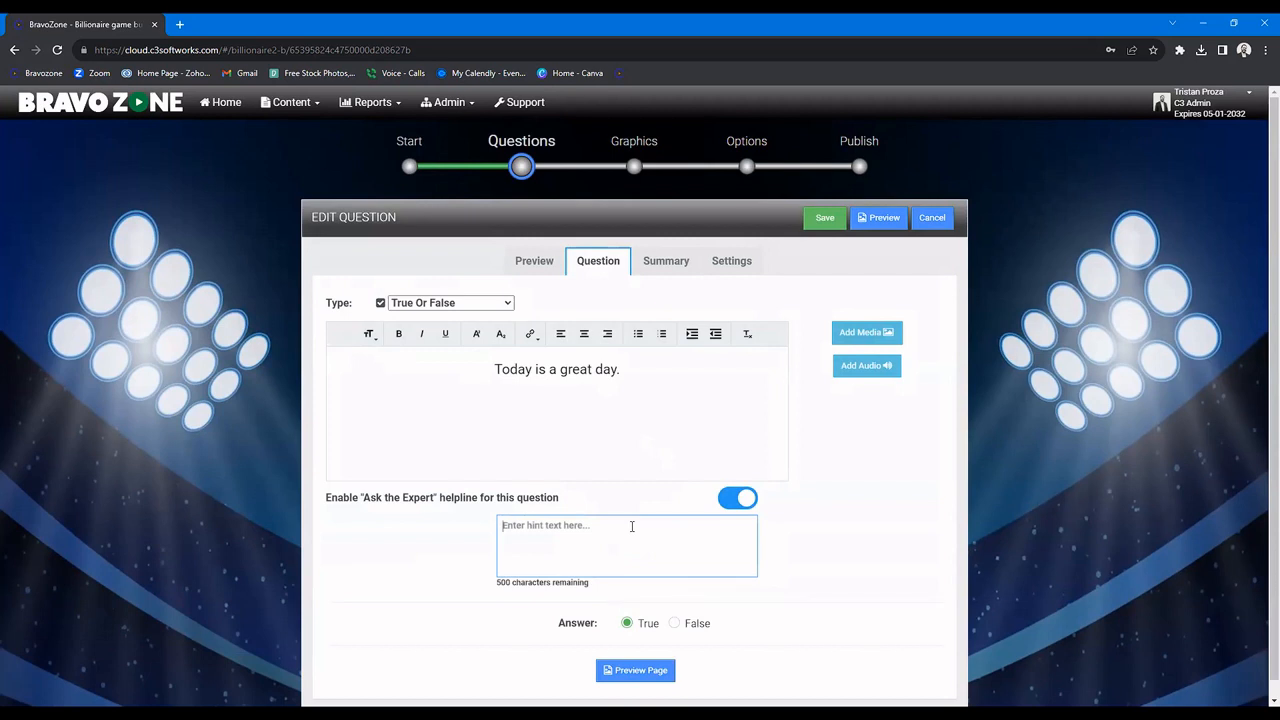
pyautogui.write('T')
pyautogui.write("he day of the week ends in 'Y'.")
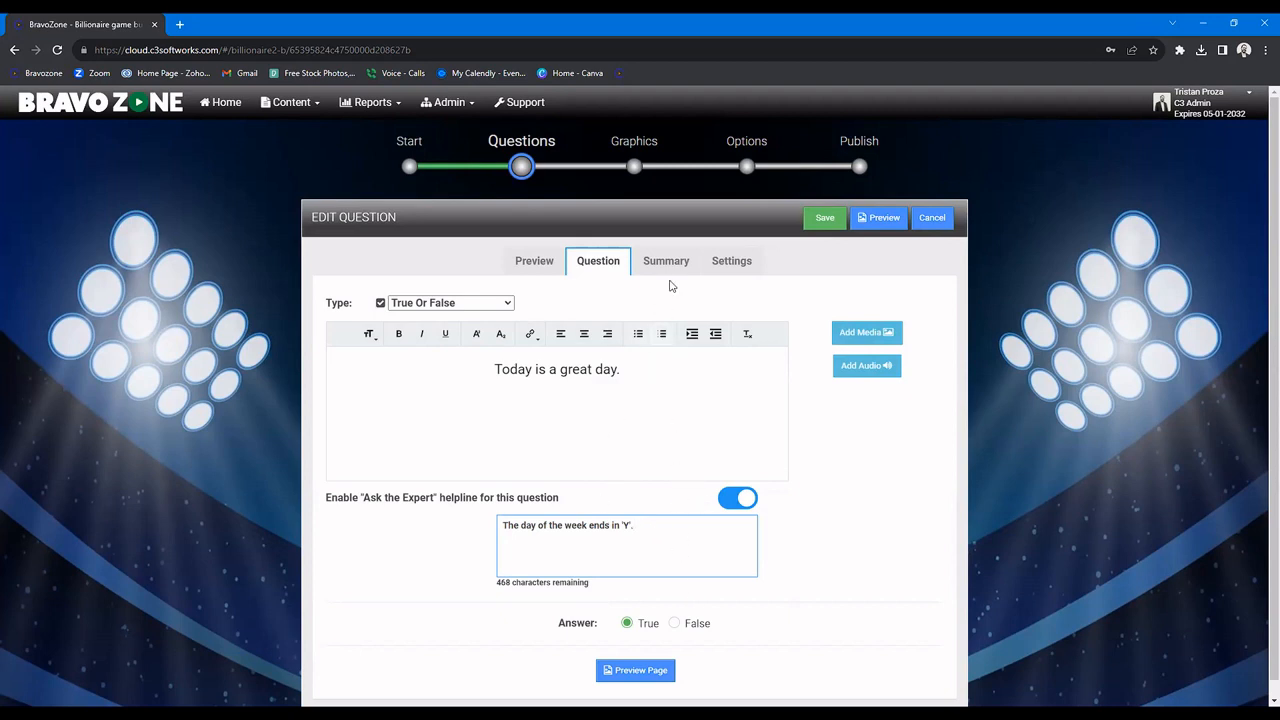
# Step: Review the question's Preview and Summary slide pages and the link options for the Preview slide's text
pyautogui.click(540, 260)
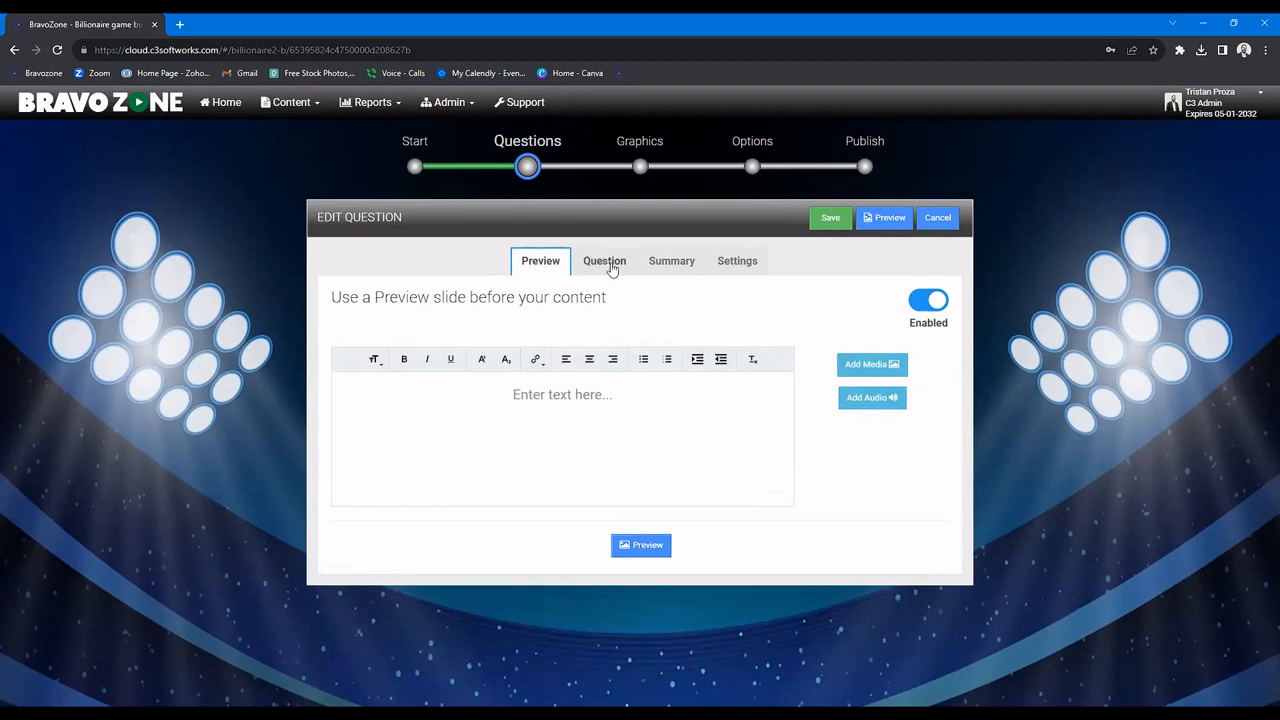
pyautogui.click(670, 262)
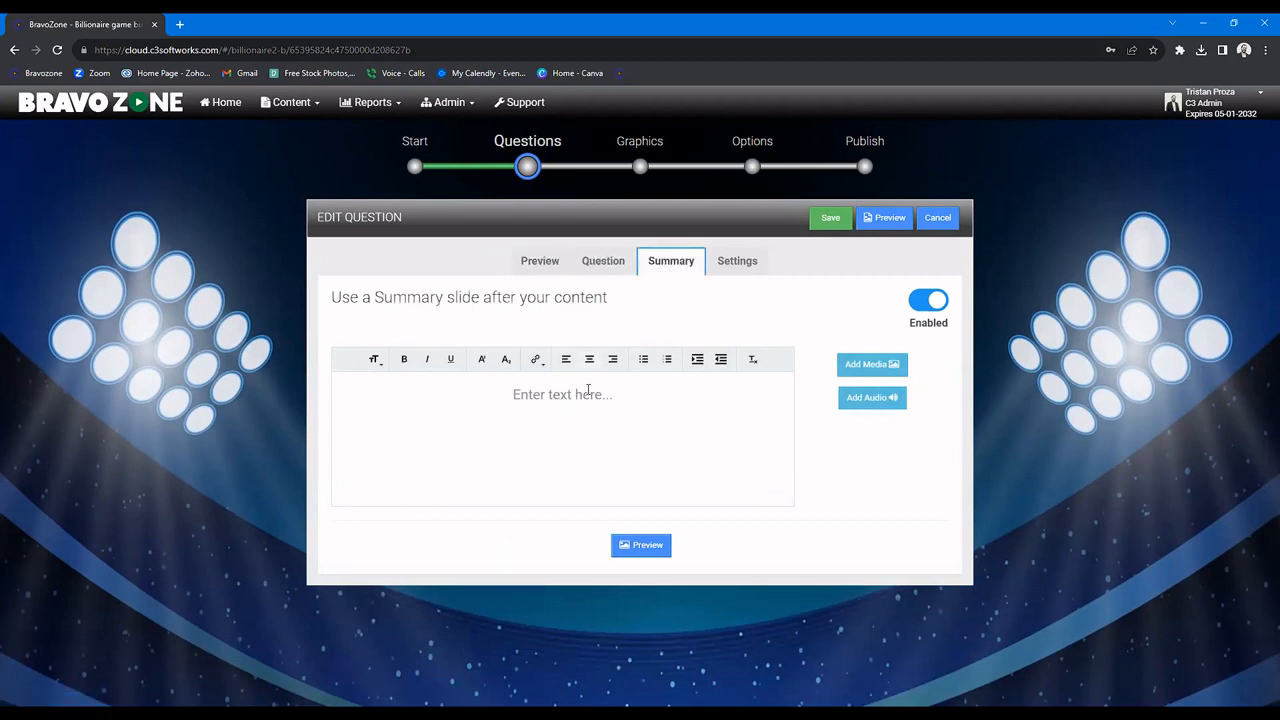
pyautogui.click(596, 268)
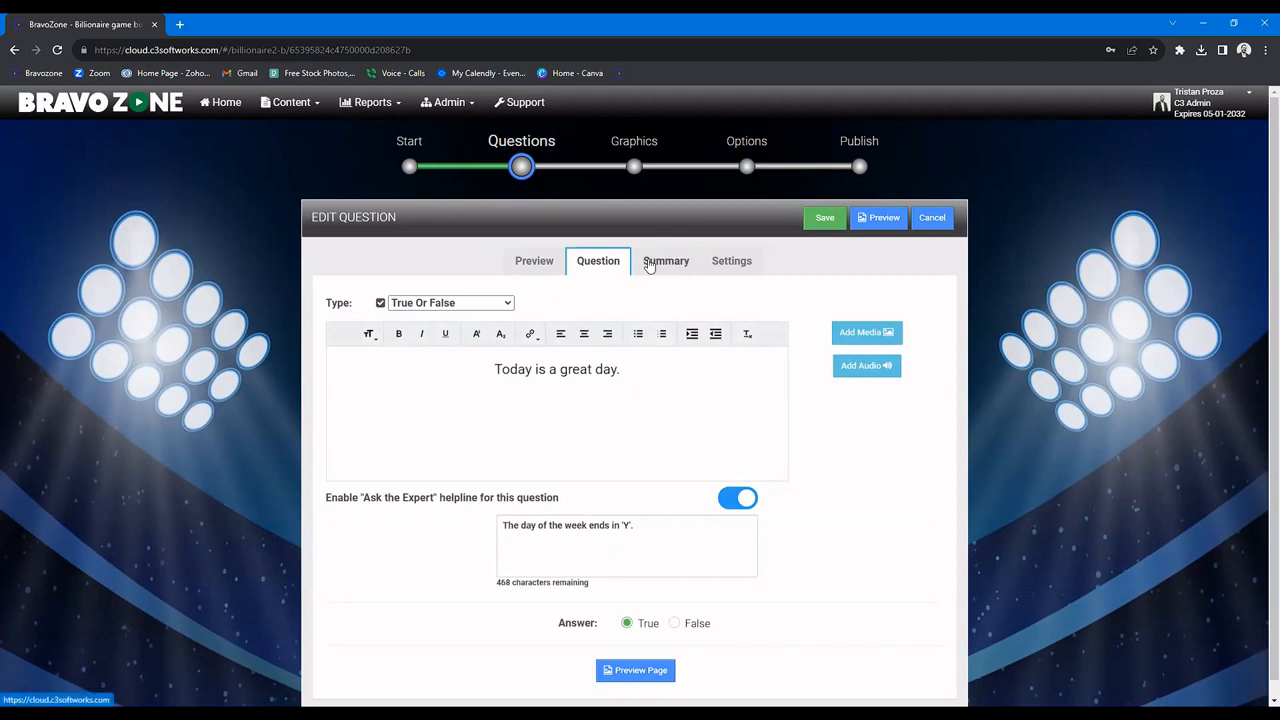
pyautogui.click(536, 266)
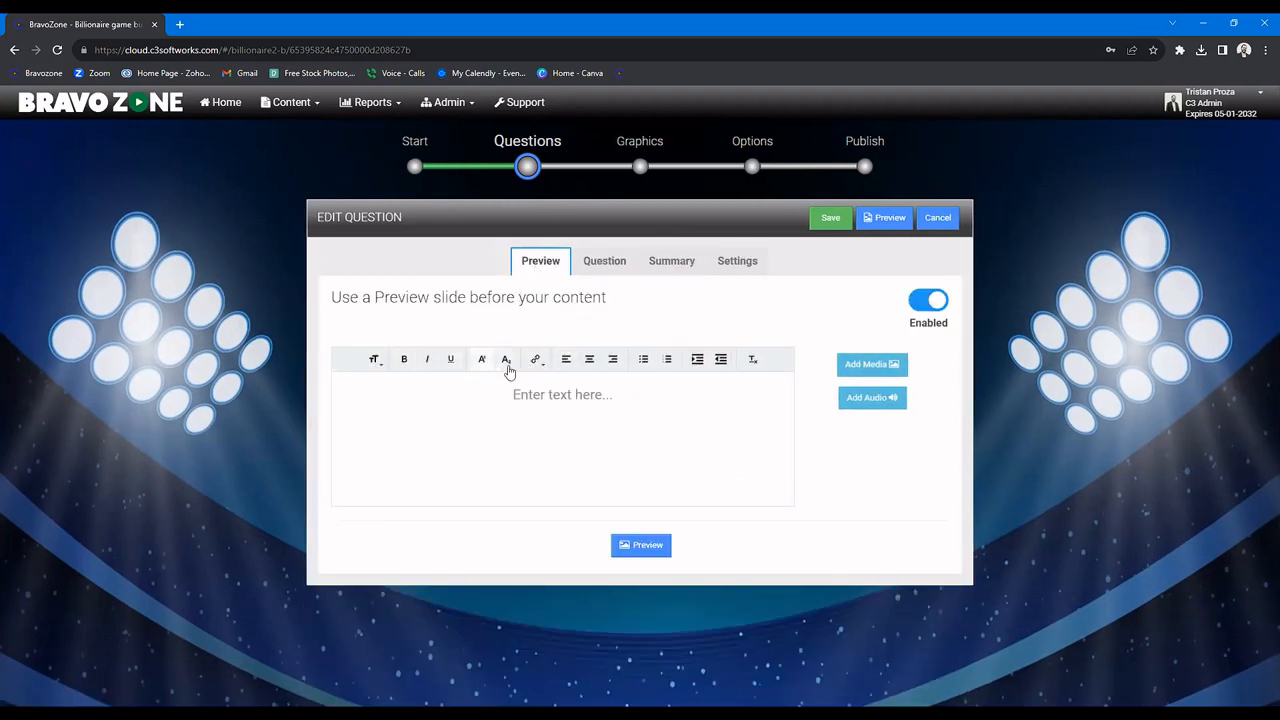
pyautogui.click(544, 361)
pyautogui.click(543, 363)
# Step: Examine the upload, record and URL options for adding audio to the Preview slide, then close them without adding any
pyautogui.click(871, 403)
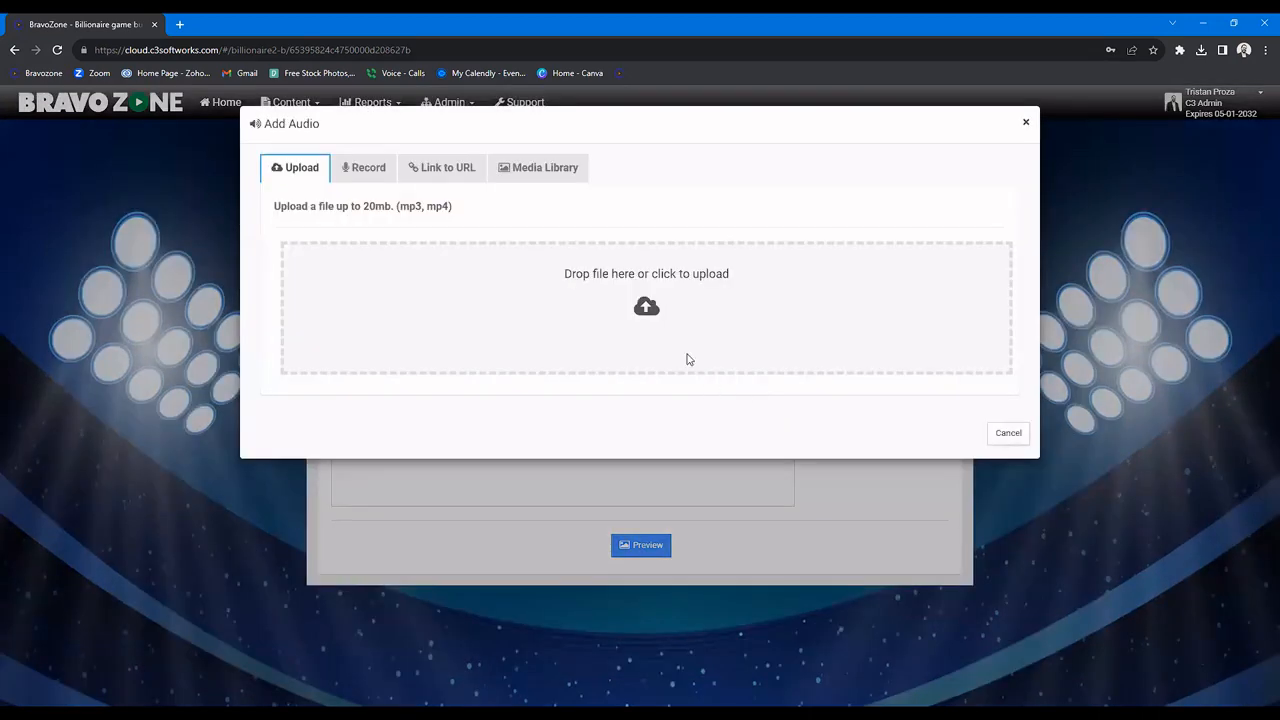
pyautogui.click(376, 169)
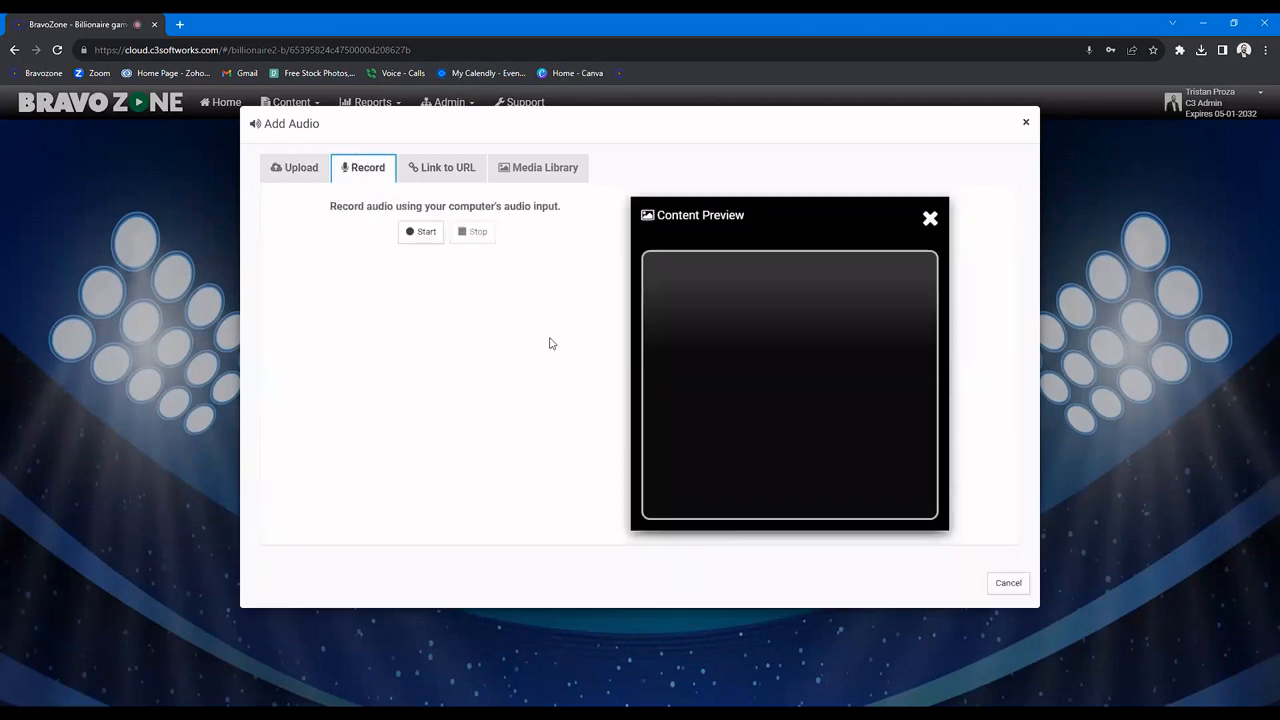
pyautogui.click(432, 170)
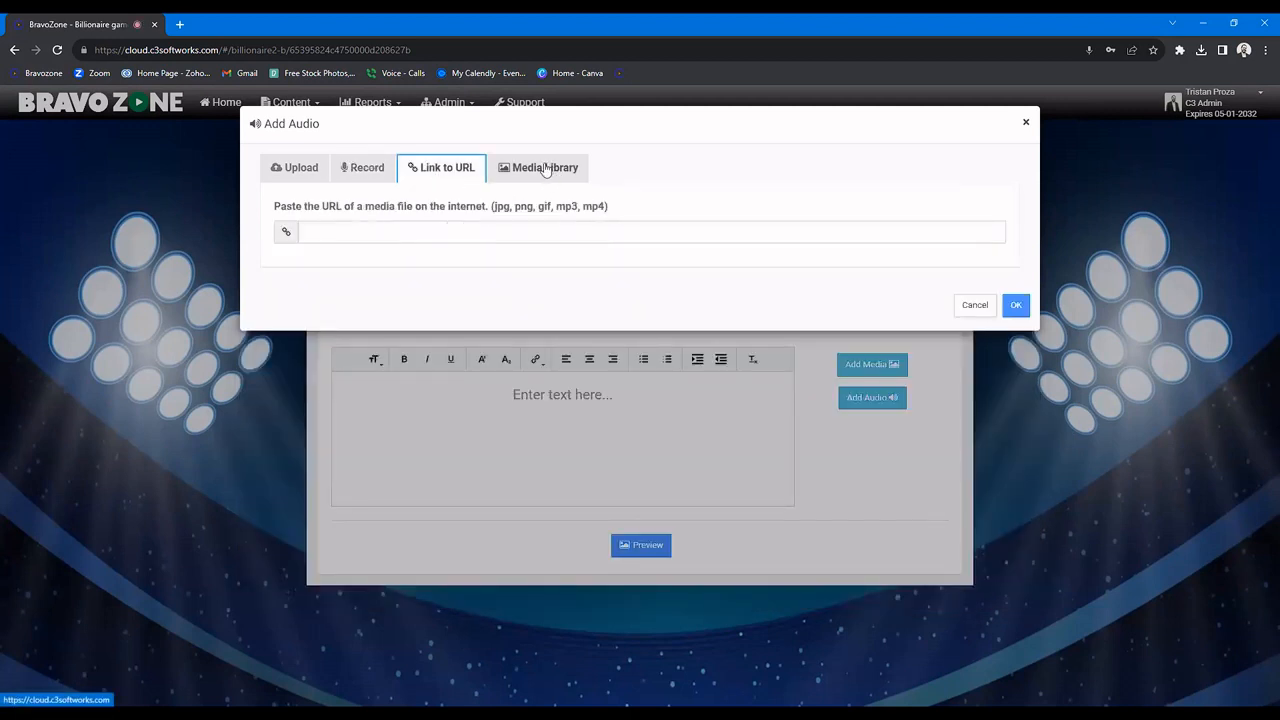
pyautogui.click(975, 311)
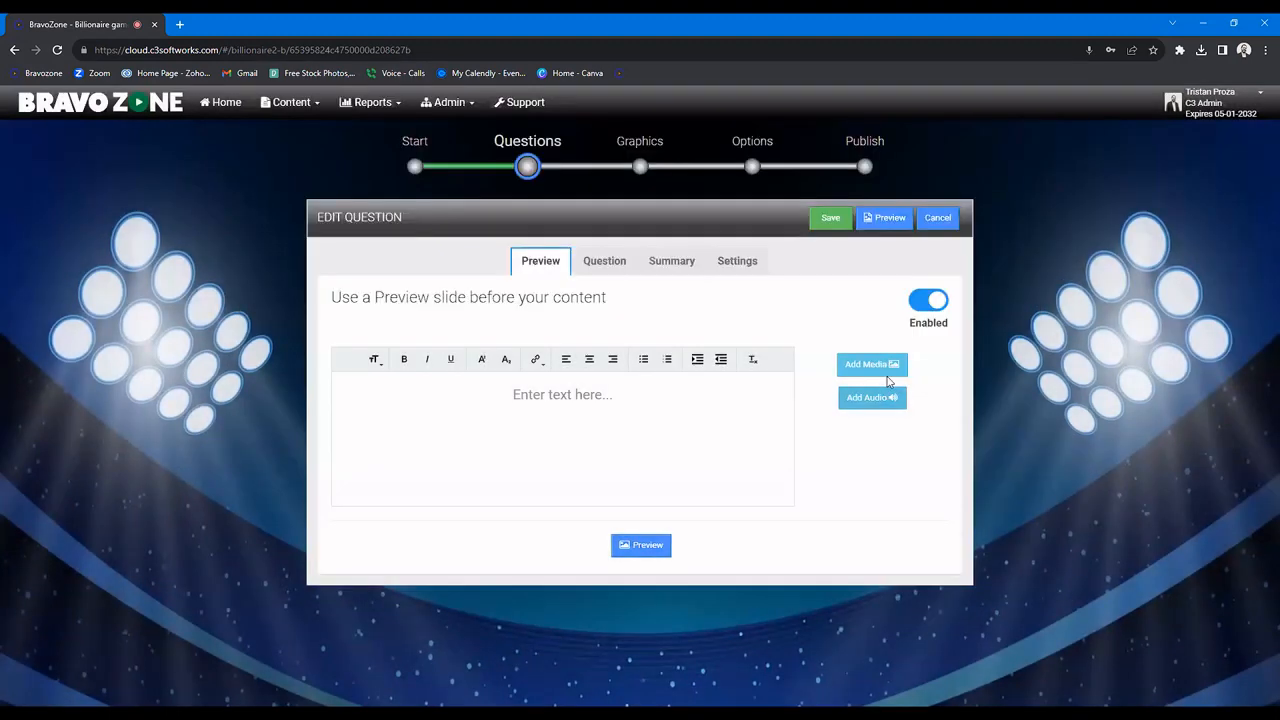
# Step: Examine the upload, URL and YouTube options for adding media to the Preview slide, then close them without adding any
pyautogui.click(884, 373)
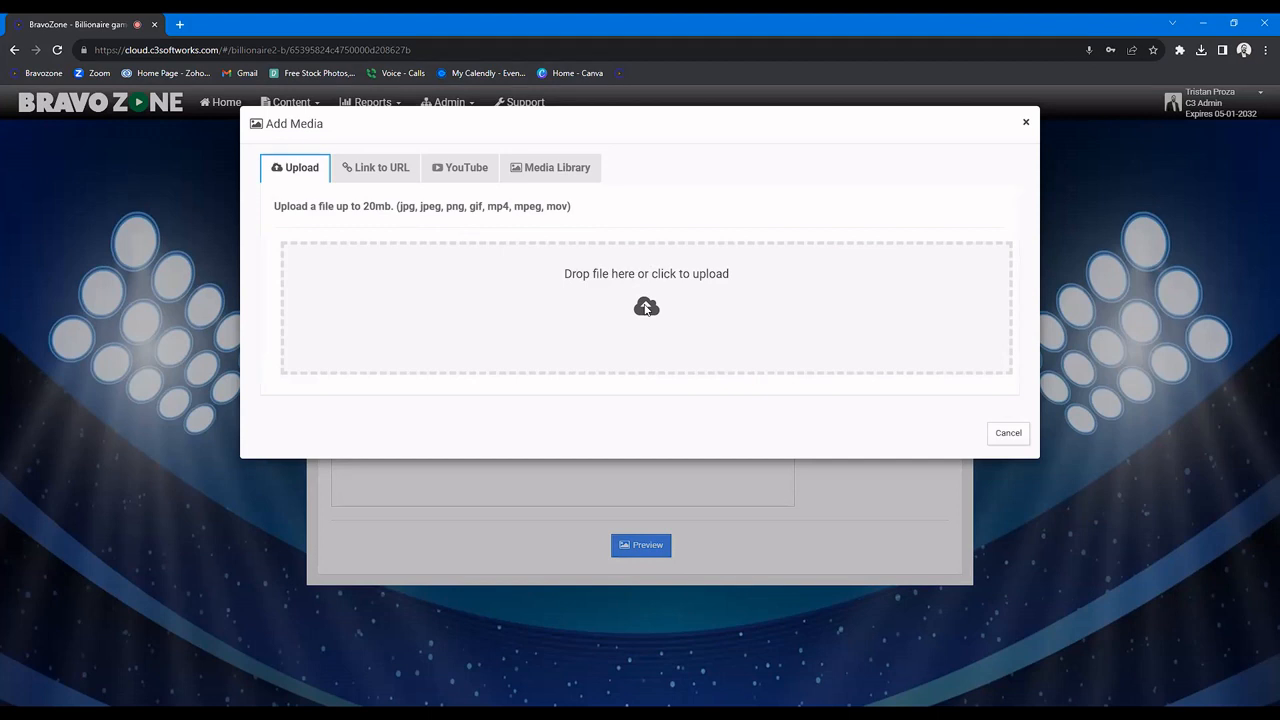
pyautogui.click(405, 171)
pyautogui.click(457, 171)
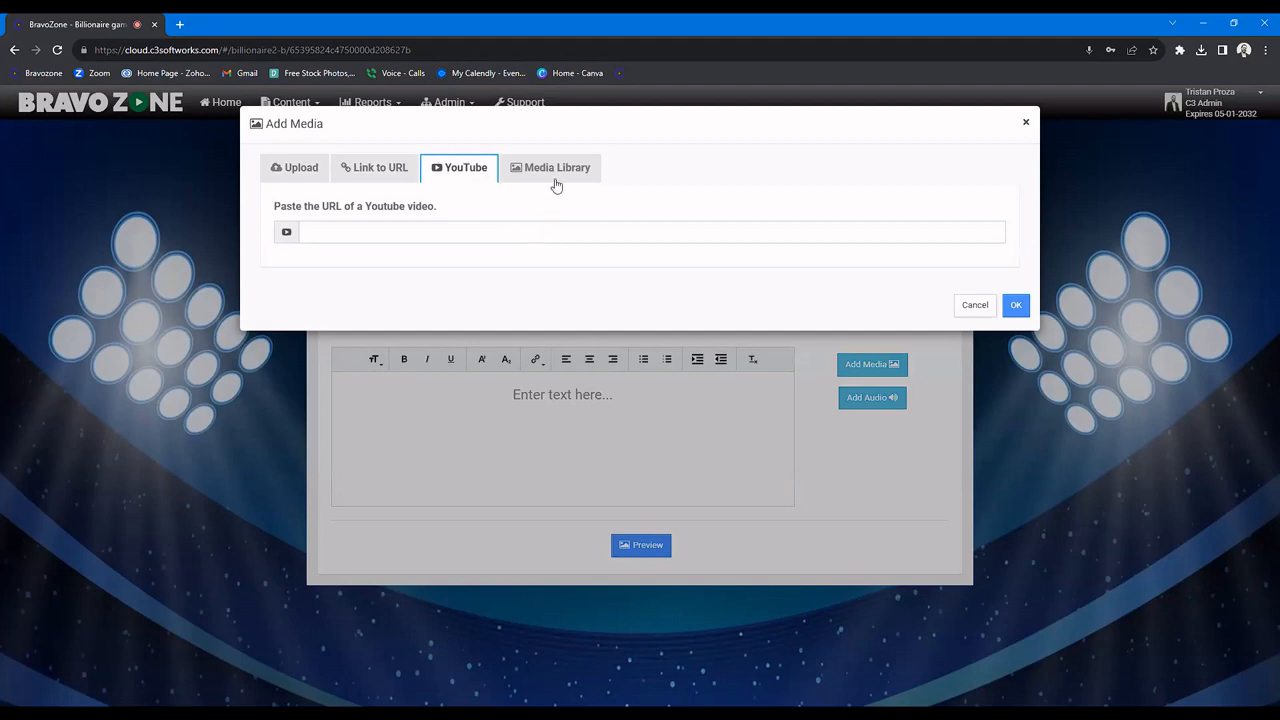
pyautogui.click(981, 313)
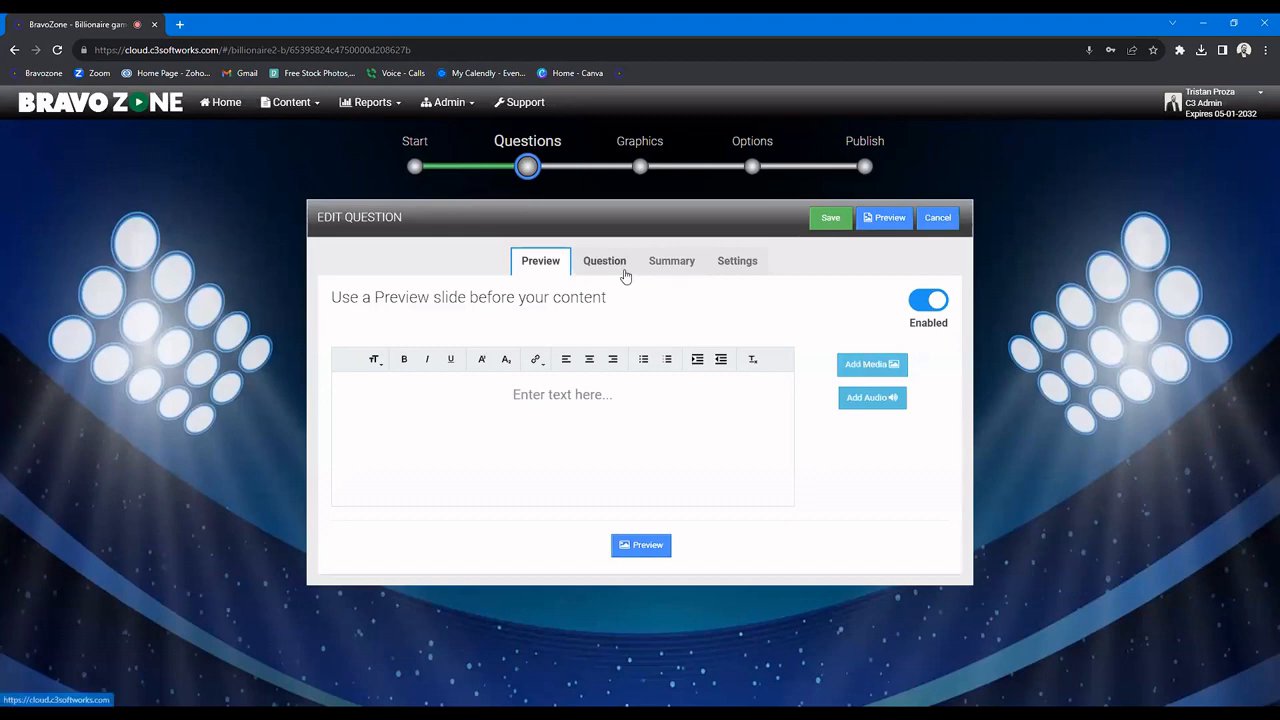
# Step: Upload the Lightning JPG from the C3 Softworks folder as the media for the "Today is a great day." question
pyautogui.click(618, 264)
pyautogui.click(874, 341)
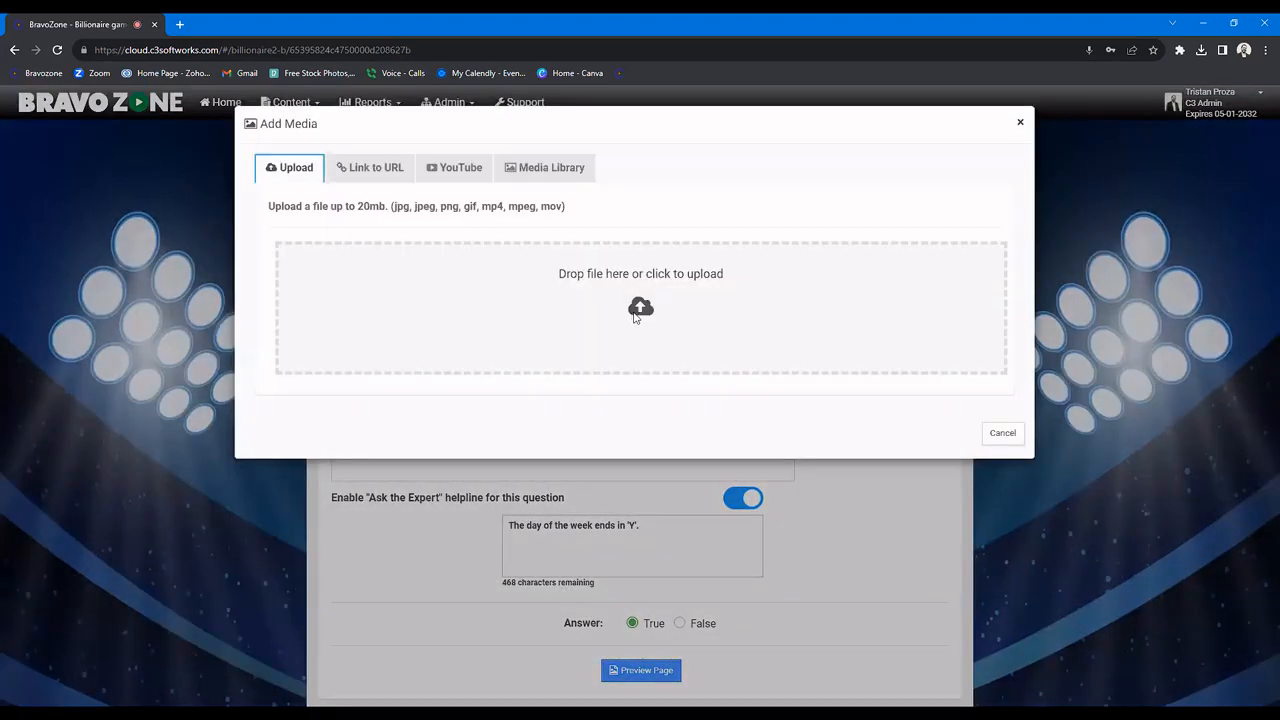
pyautogui.click(634, 317)
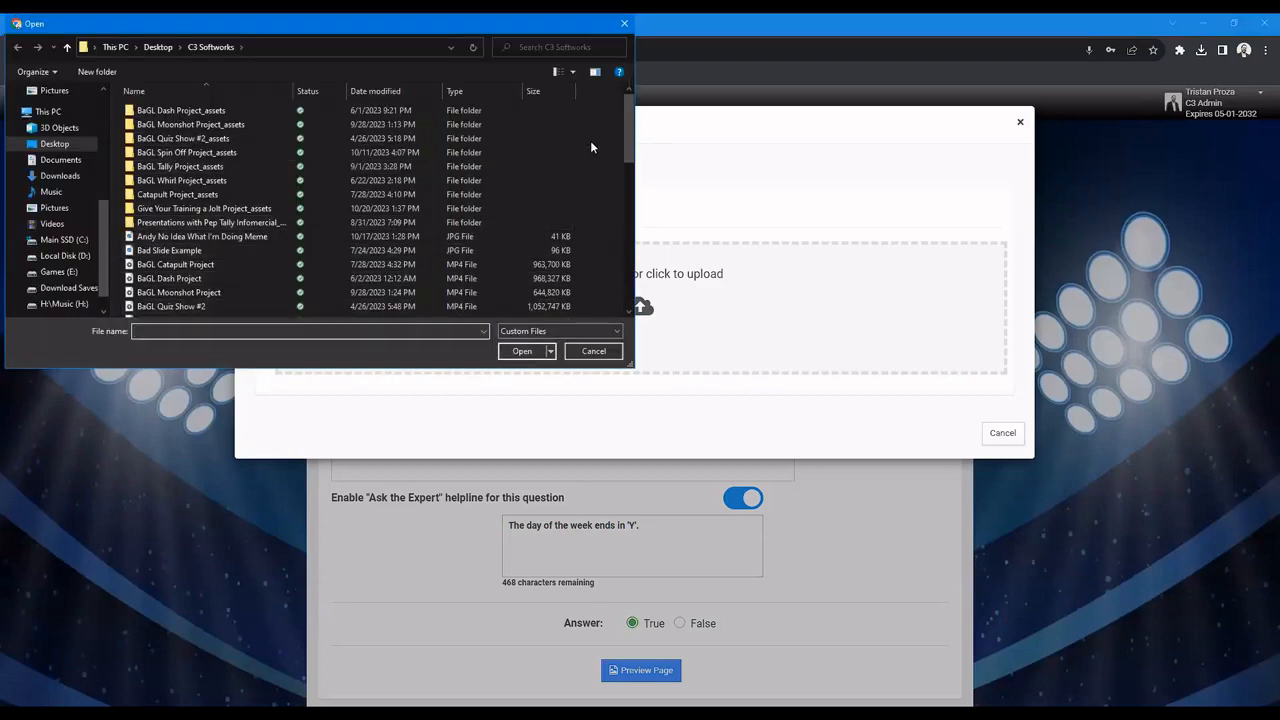
pyautogui.moveTo(630, 150); pyautogui.dragTo(654, 234)
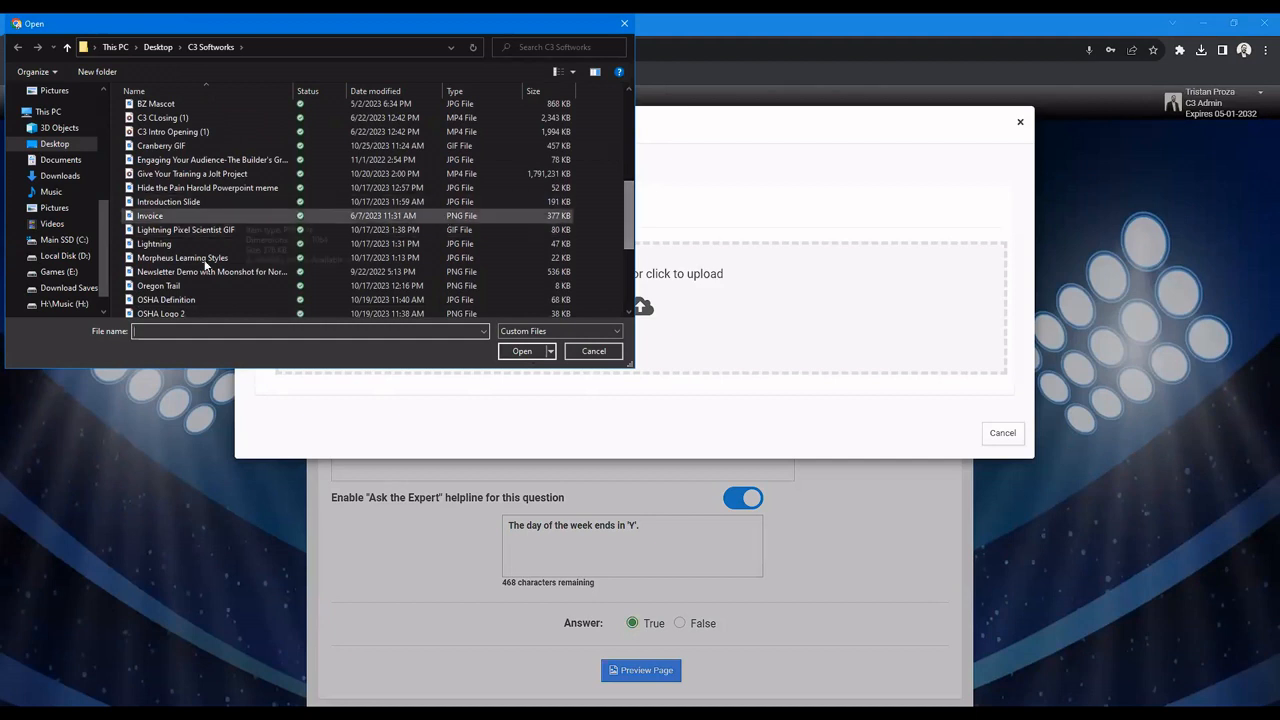
pyautogui.click(190, 244)
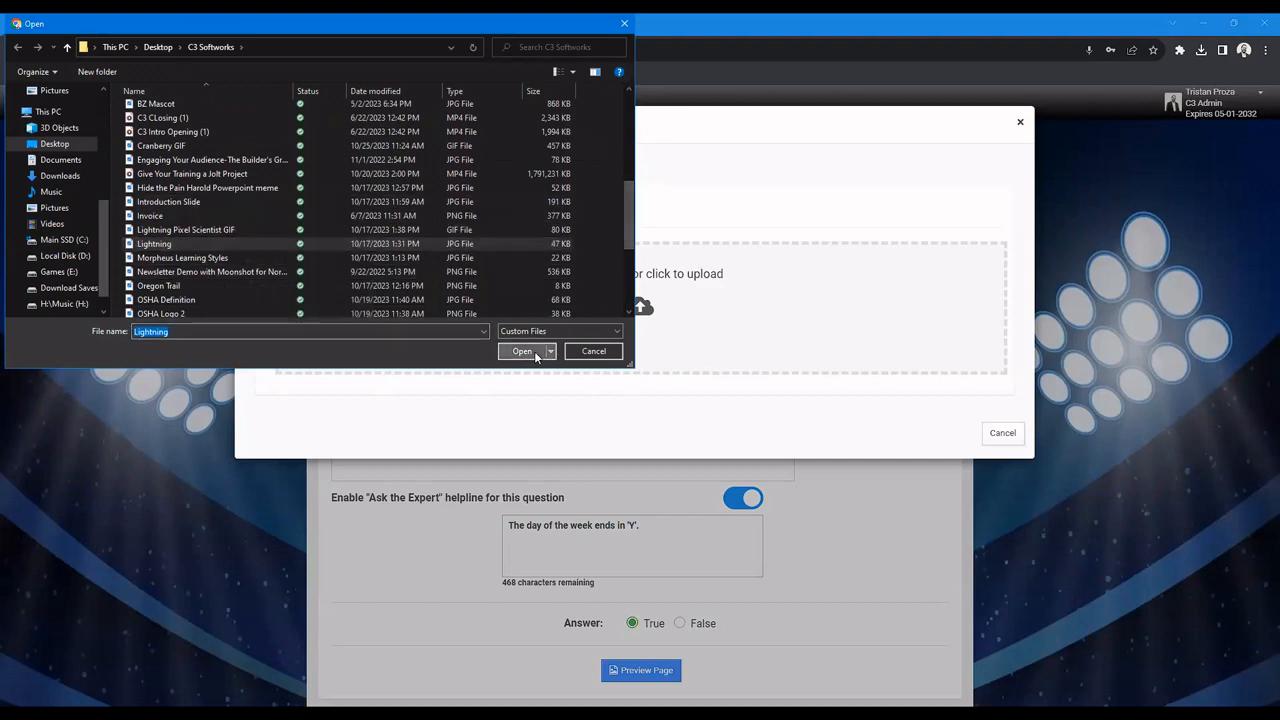
pyautogui.click(536, 357)
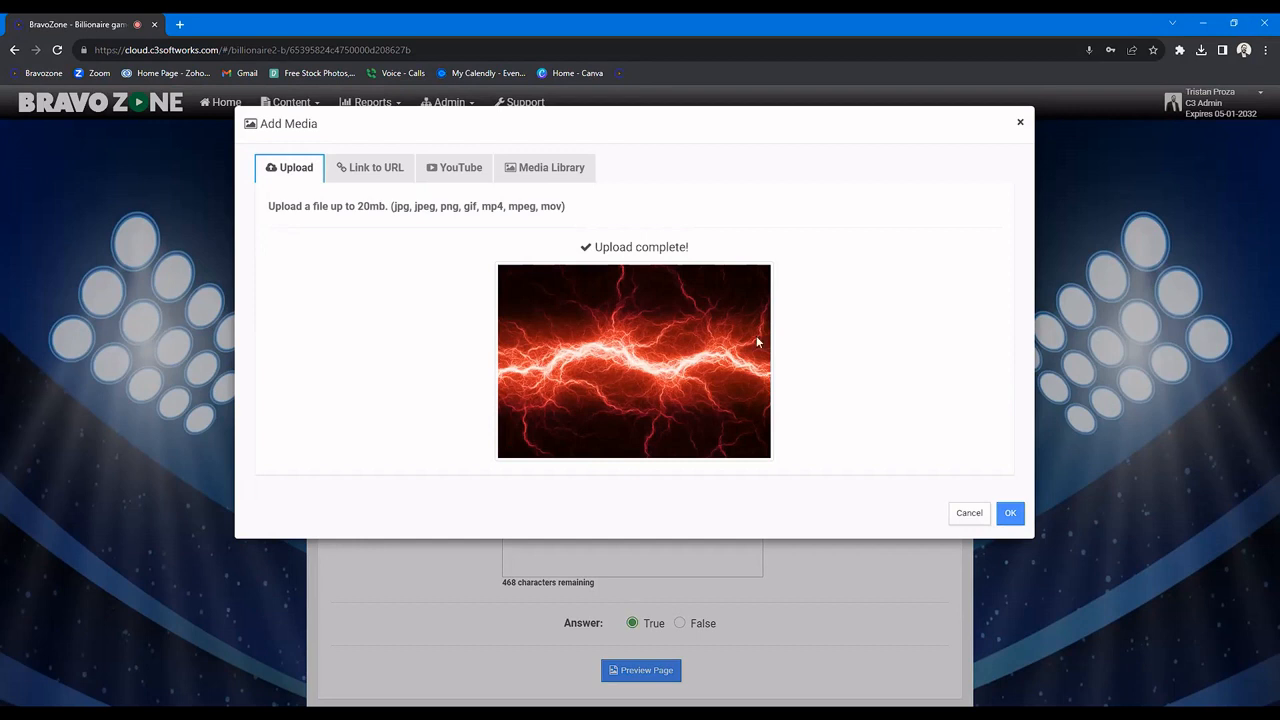
pyautogui.click(1009, 513)
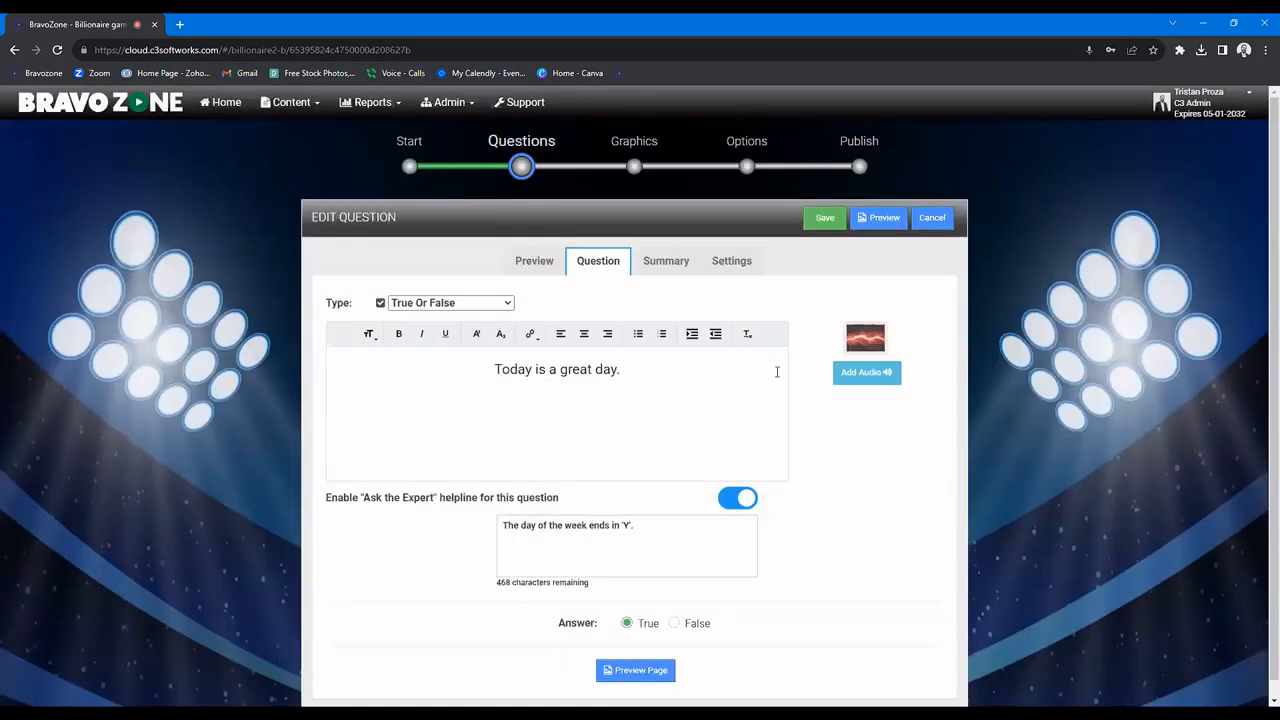
# Step: Preview the question page along with its Summary and Preview slides in Quick View, then close the preview
pyautogui.scroll(-1, 680, 555)
pyautogui.click(660, 656)
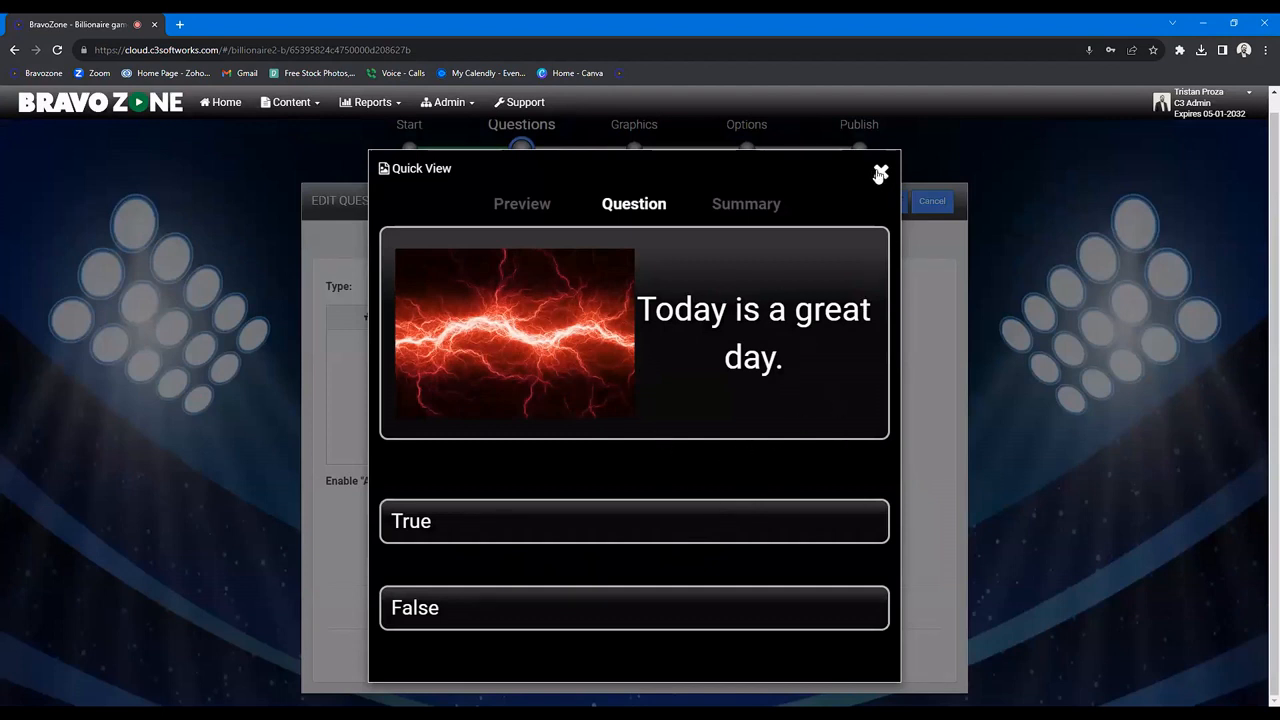
pyautogui.click(743, 205)
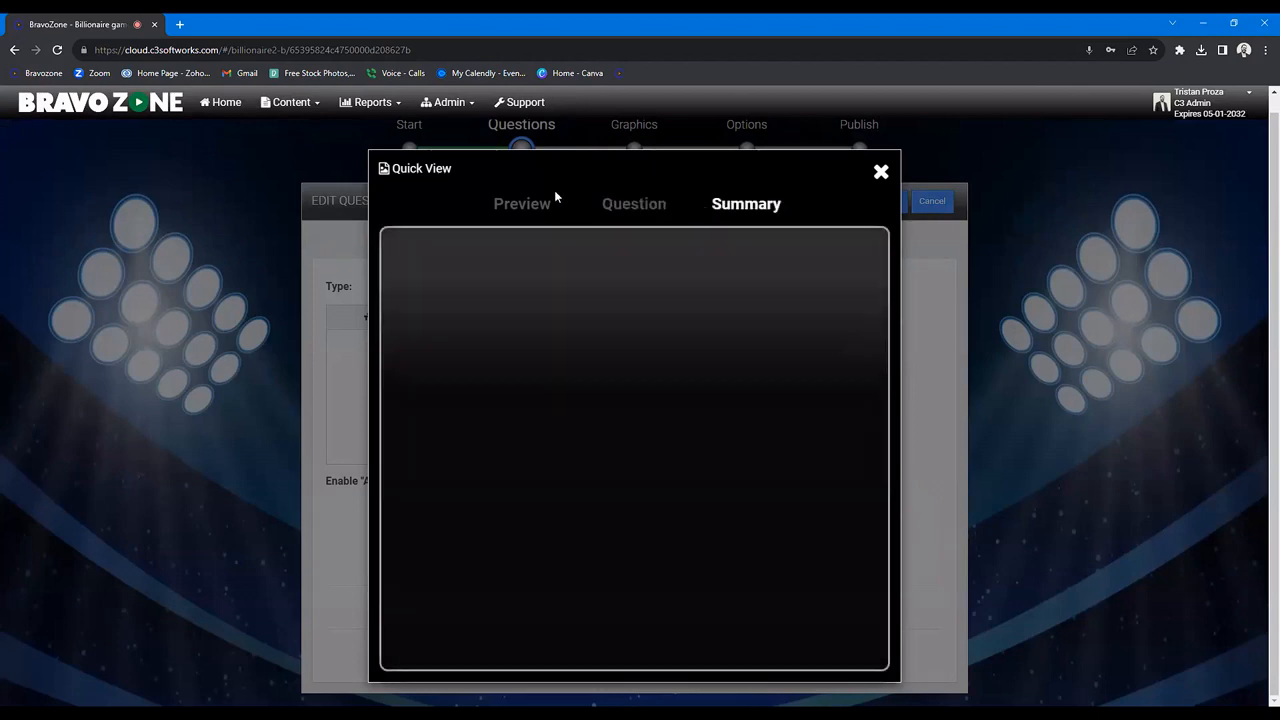
pyautogui.click(535, 205)
pyautogui.click(630, 202)
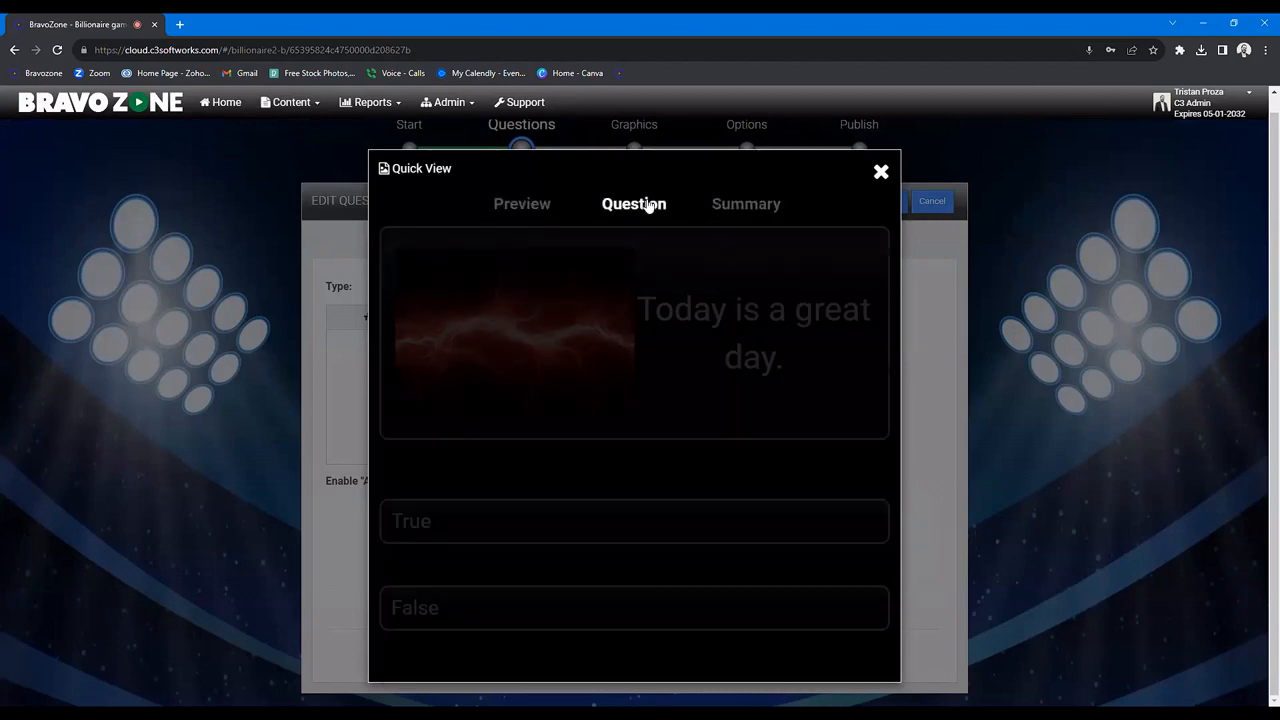
pyautogui.click(880, 175)
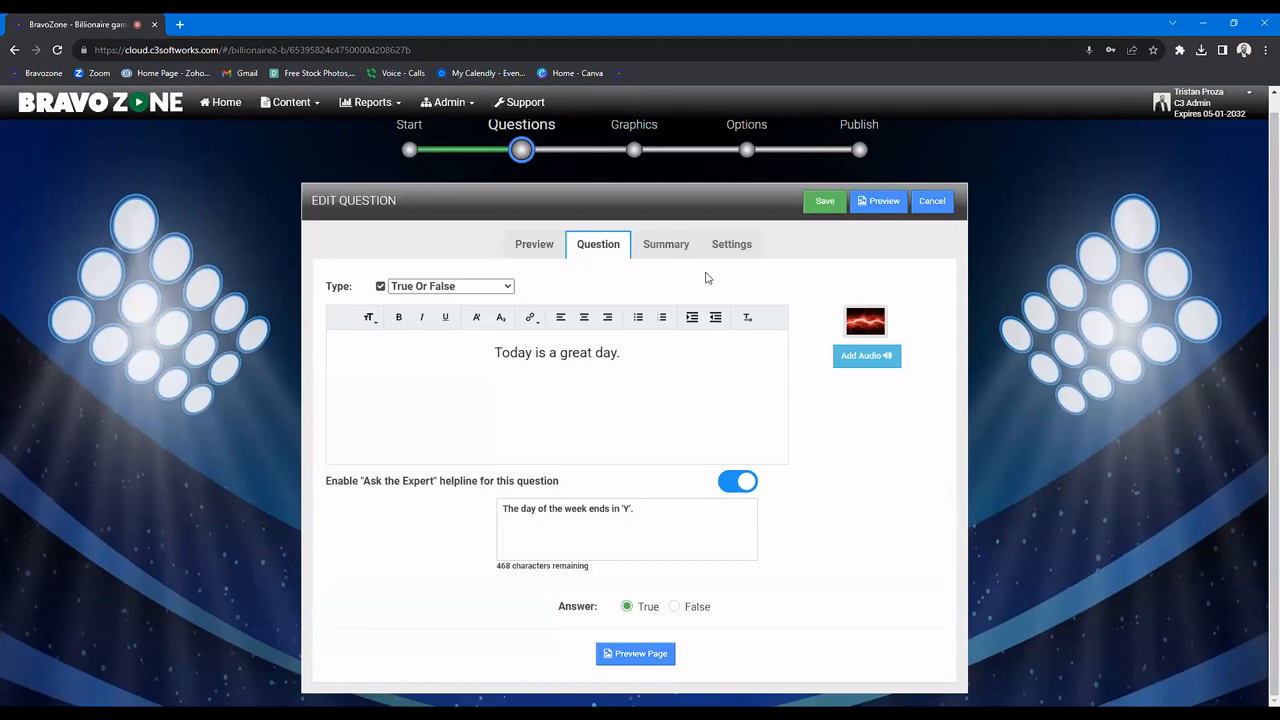
# Step: Try the live responses option in the question's settings, leave it off, and save the question
pyautogui.click(738, 240)
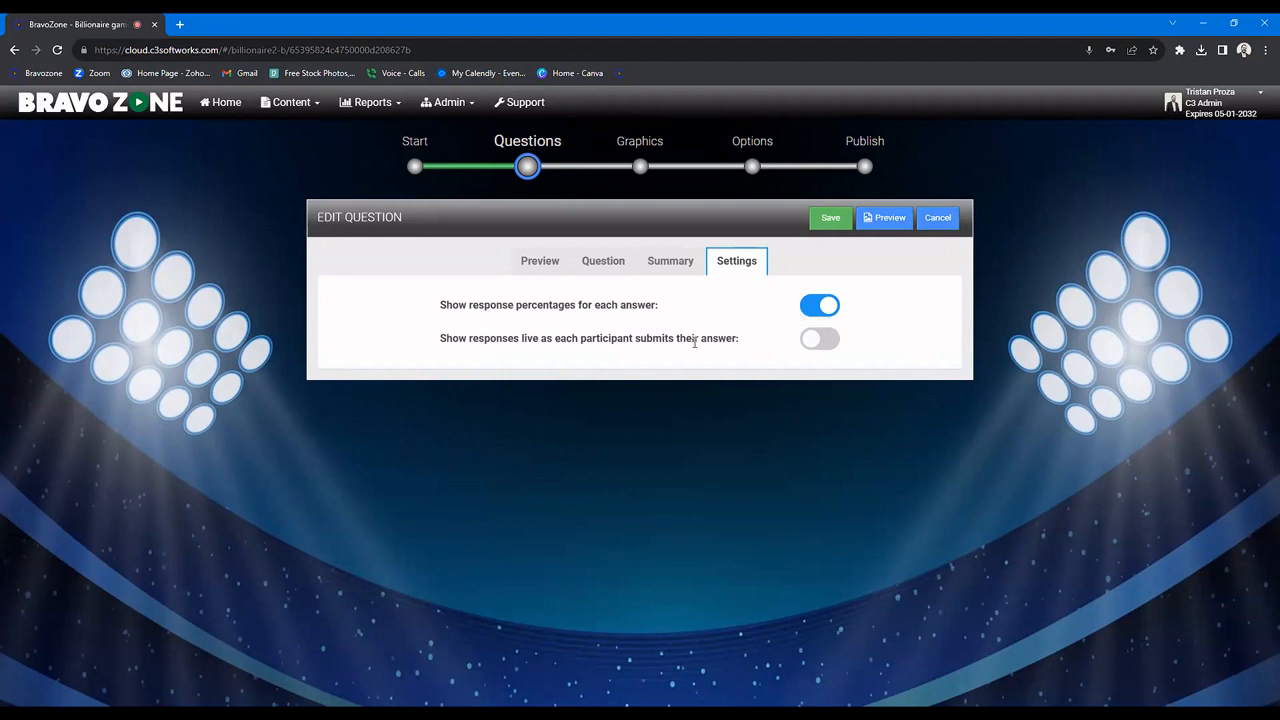
pyautogui.click(818, 346)
pyautogui.click(812, 340)
pyautogui.click(829, 218)
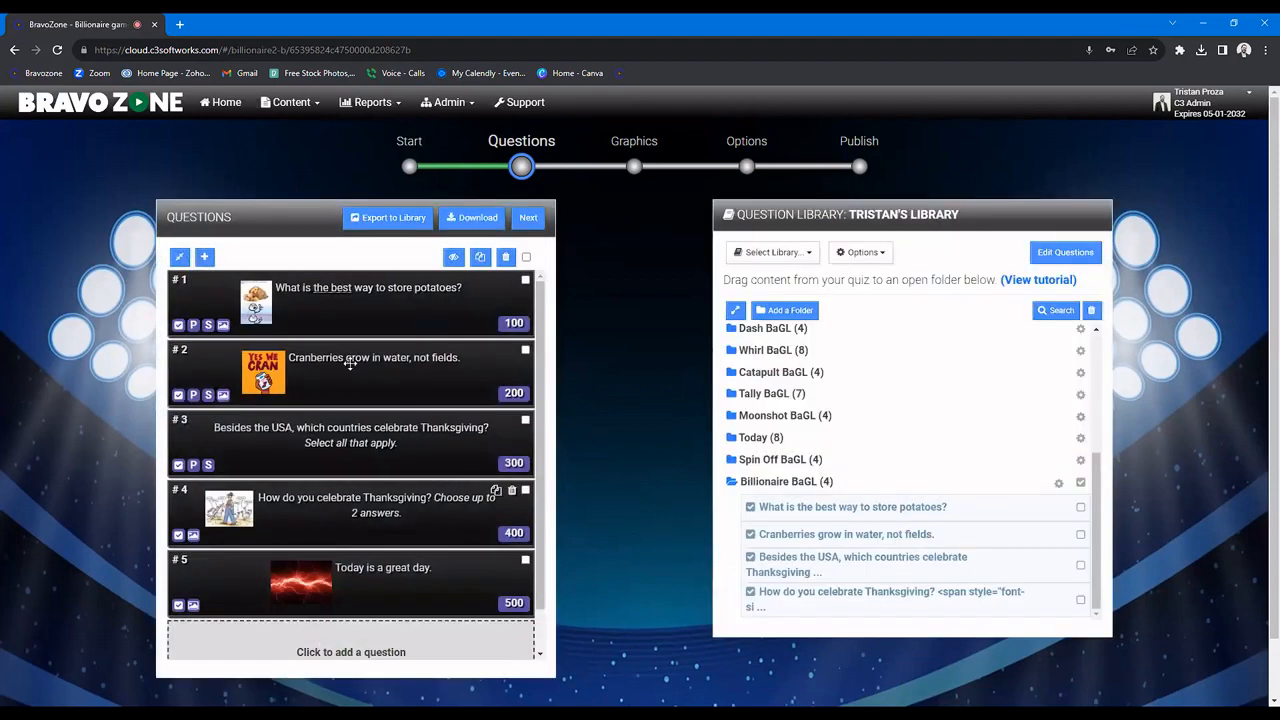
# Step: Examine the question list, its select-all option and the PDF and CSV download formats, without downloading anything
pyautogui.scroll(-1, 360, 366)
pyautogui.scroll(1, 342, 556)
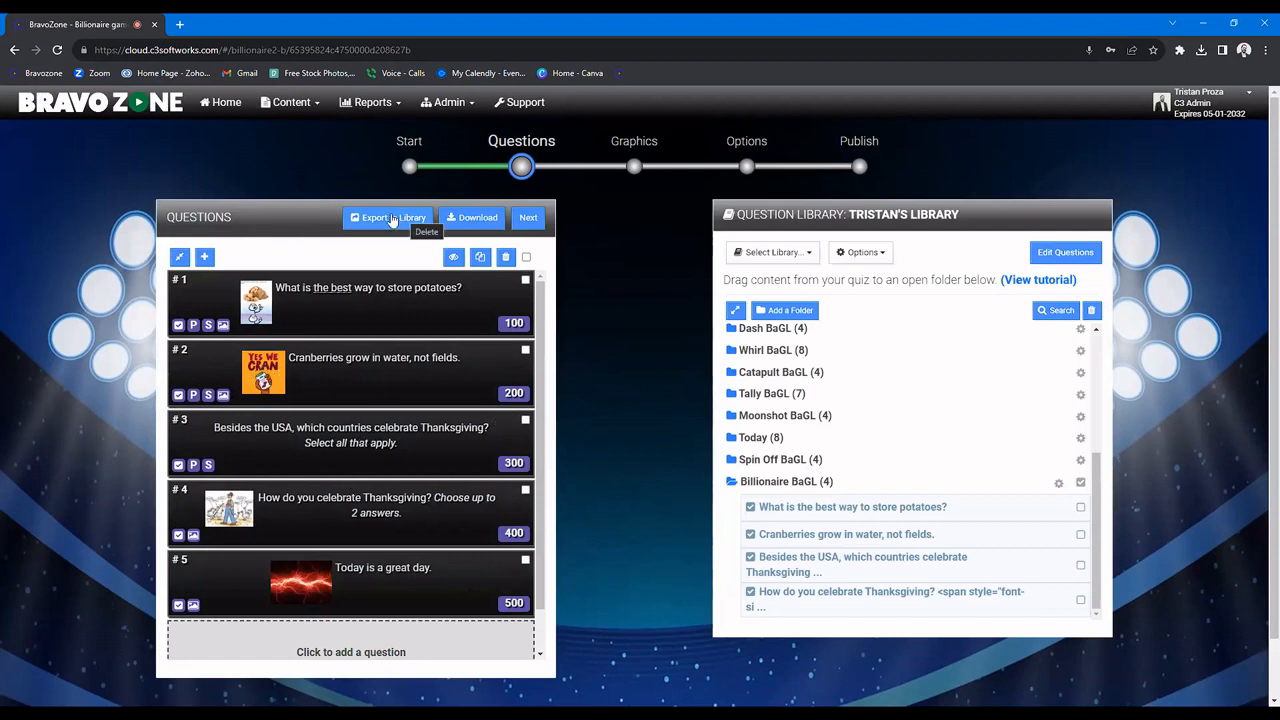
pyautogui.click(527, 257)
pyautogui.click(527, 257)
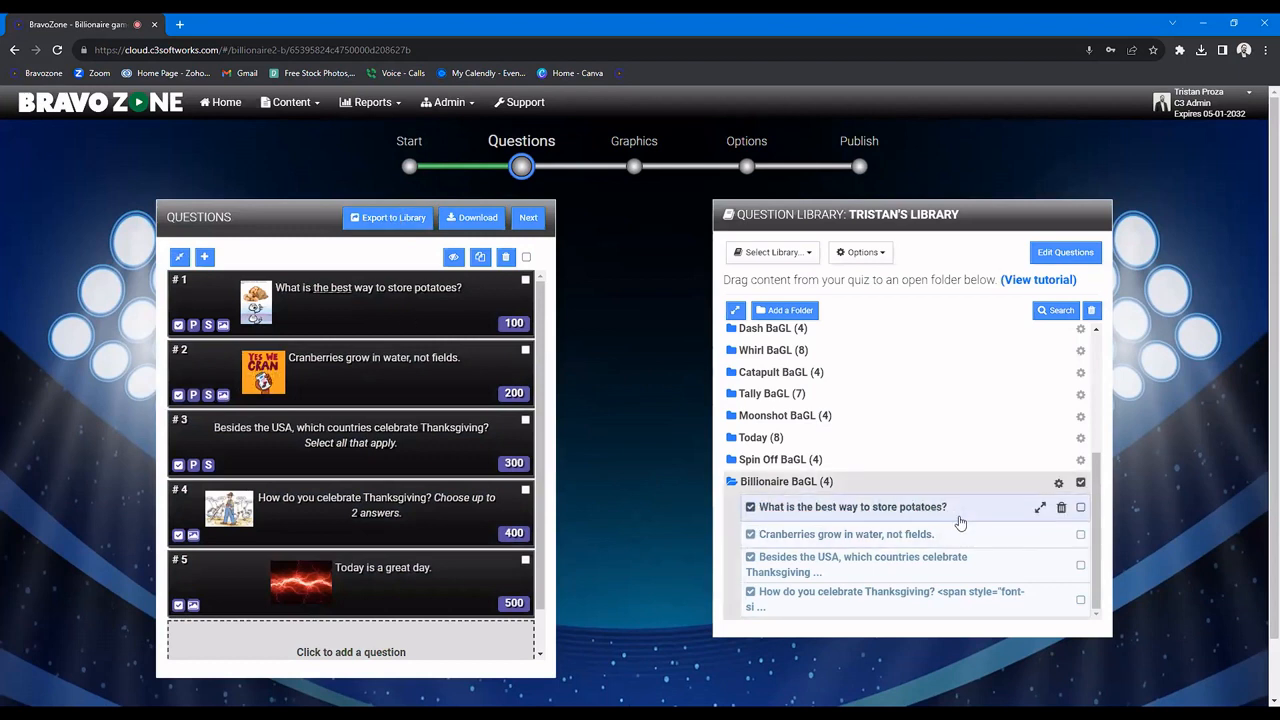
pyautogui.click(469, 220)
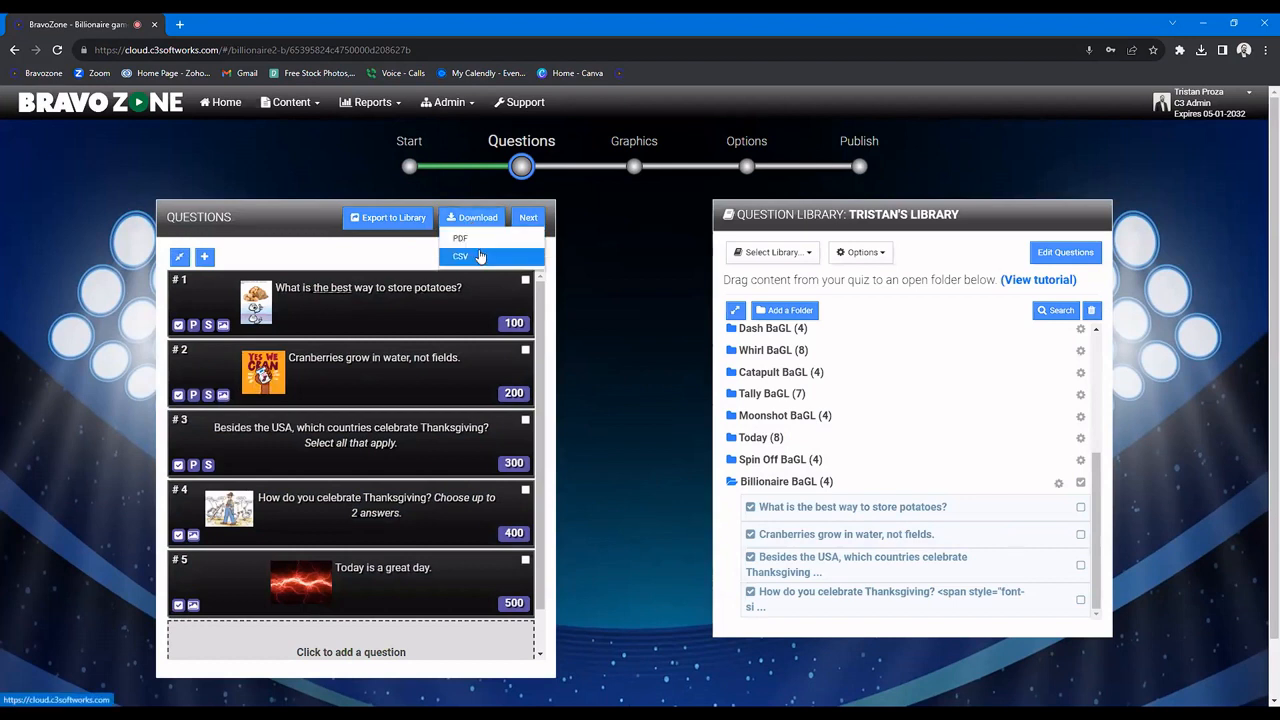
pyautogui.click(426, 249)
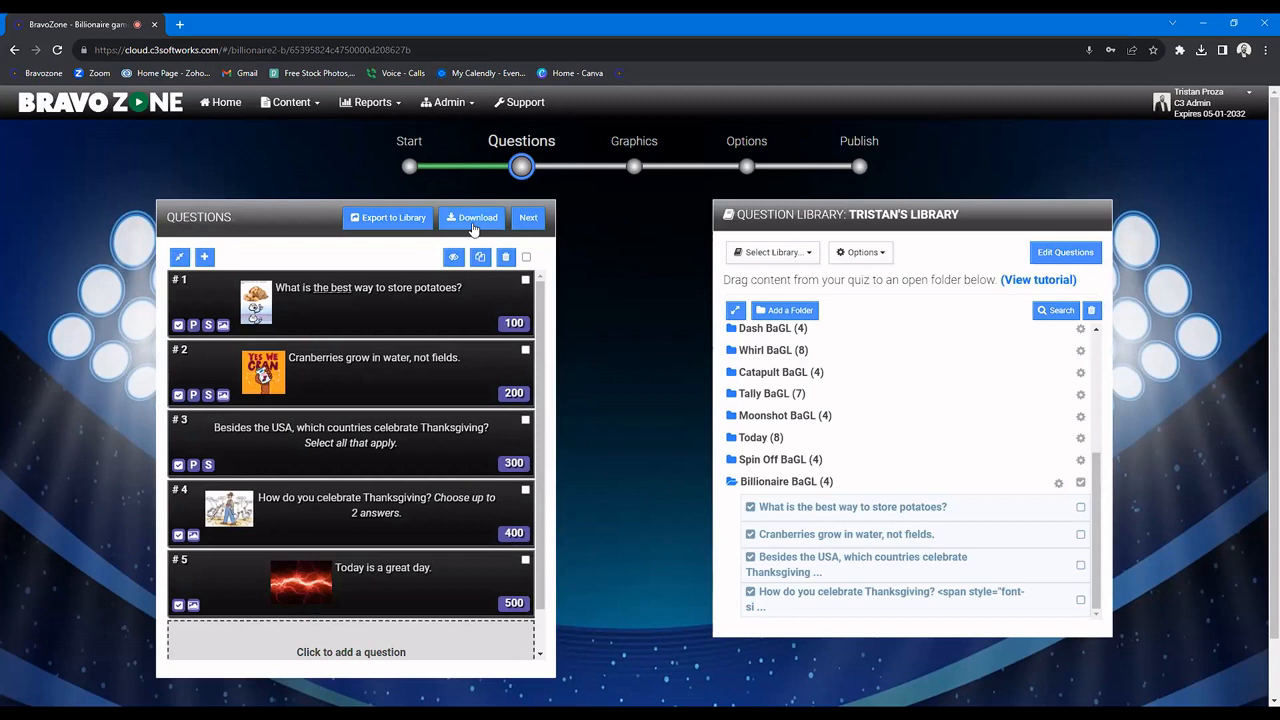
pyautogui.click(474, 229)
# Step: Continue to the Graphics stage and upload the OSHA Logo PNG as the game's custom logo
pyautogui.click(538, 218)
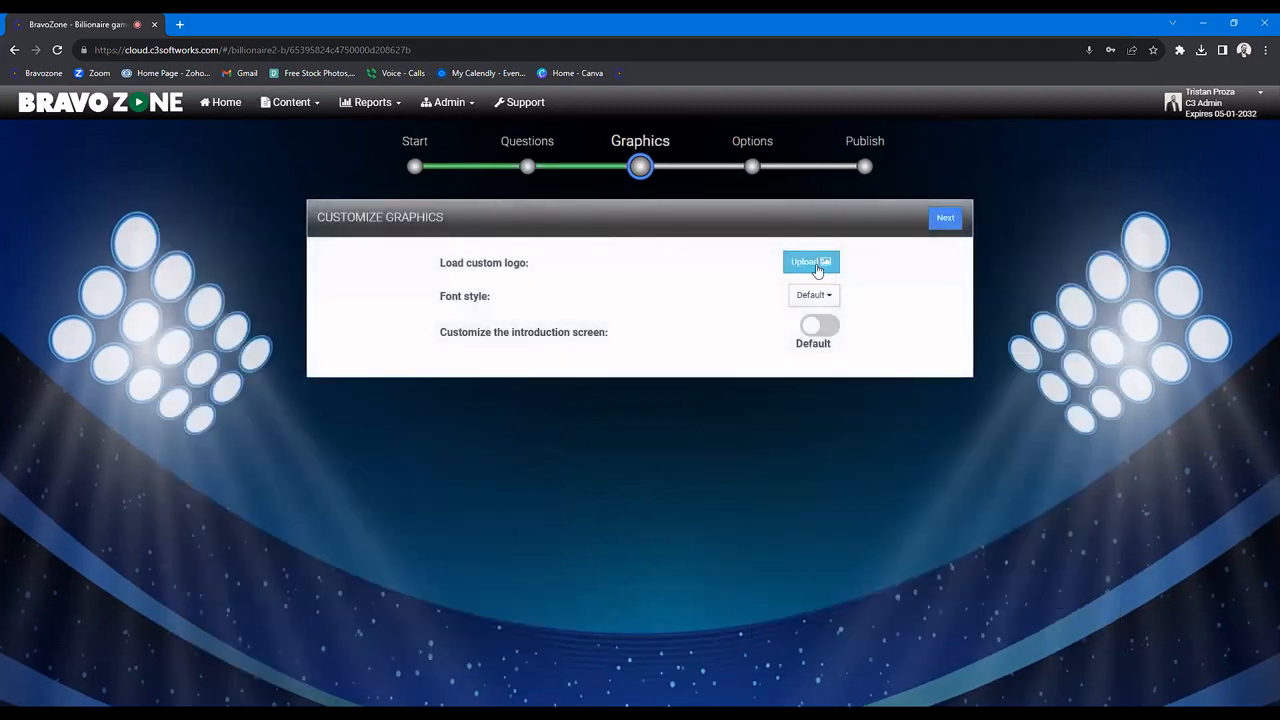
pyautogui.click(817, 268)
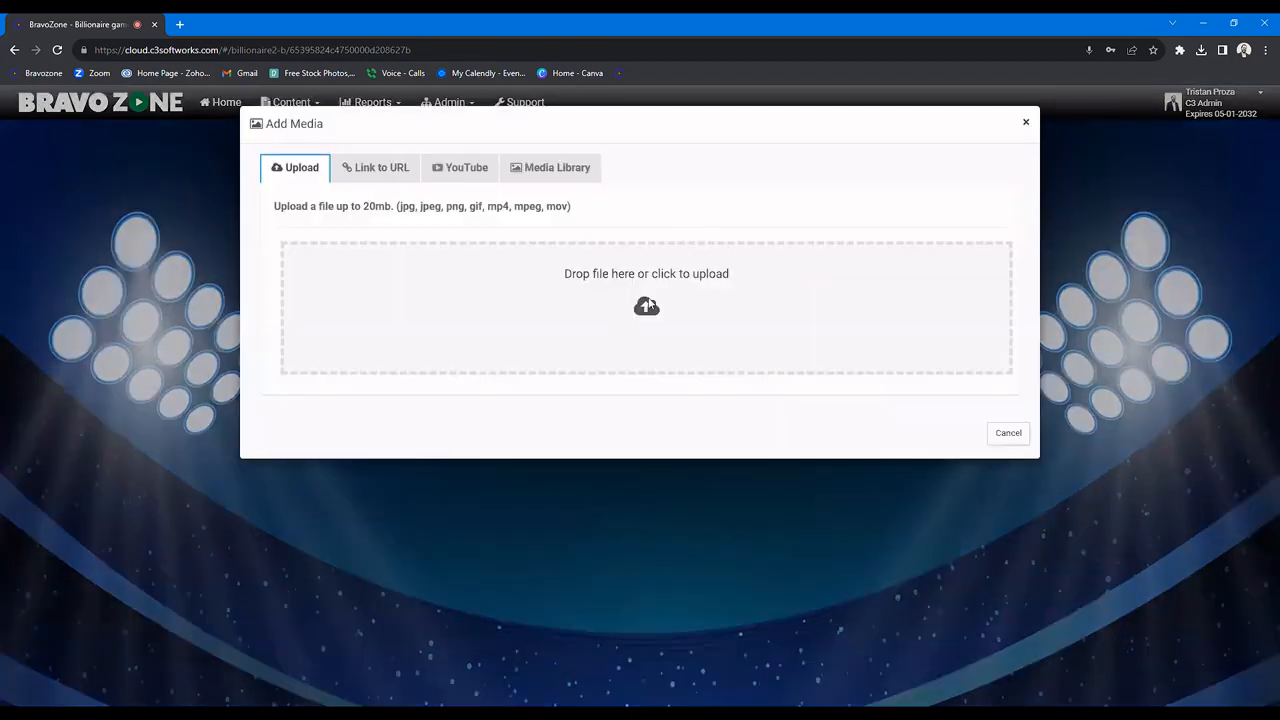
pyautogui.click(648, 305)
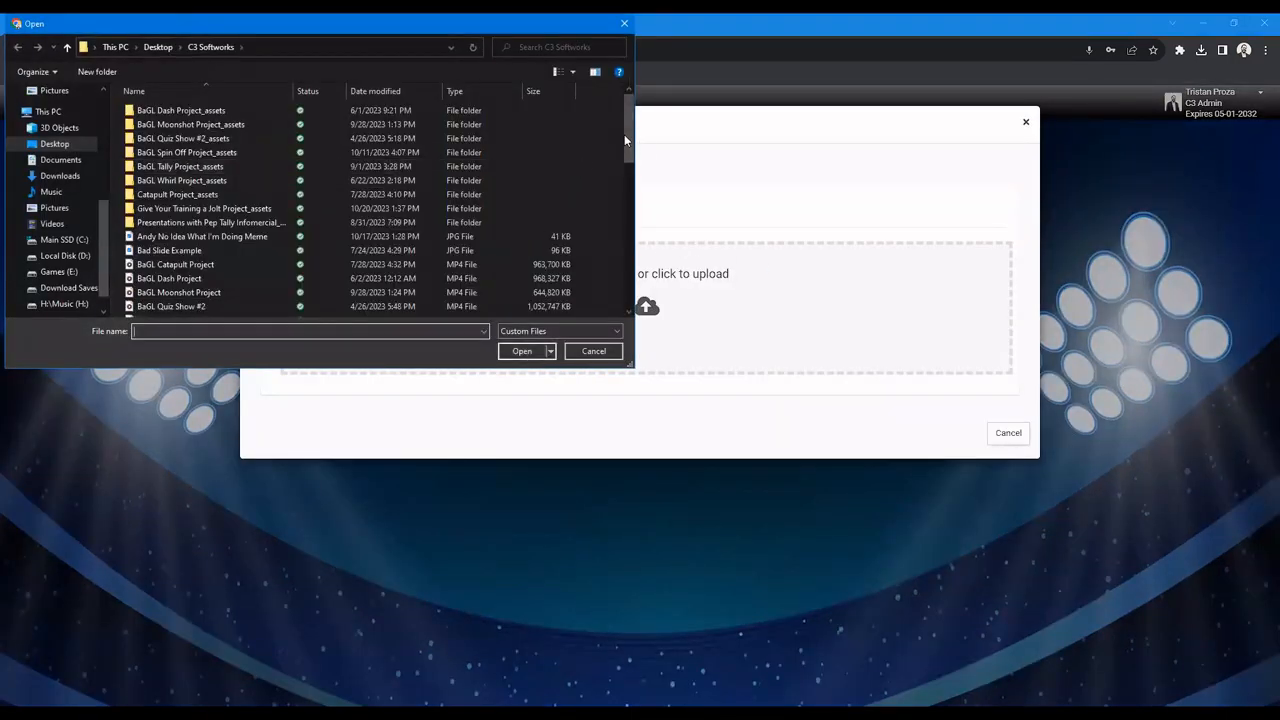
pyautogui.moveTo(625, 140); pyautogui.dragTo(625, 176)
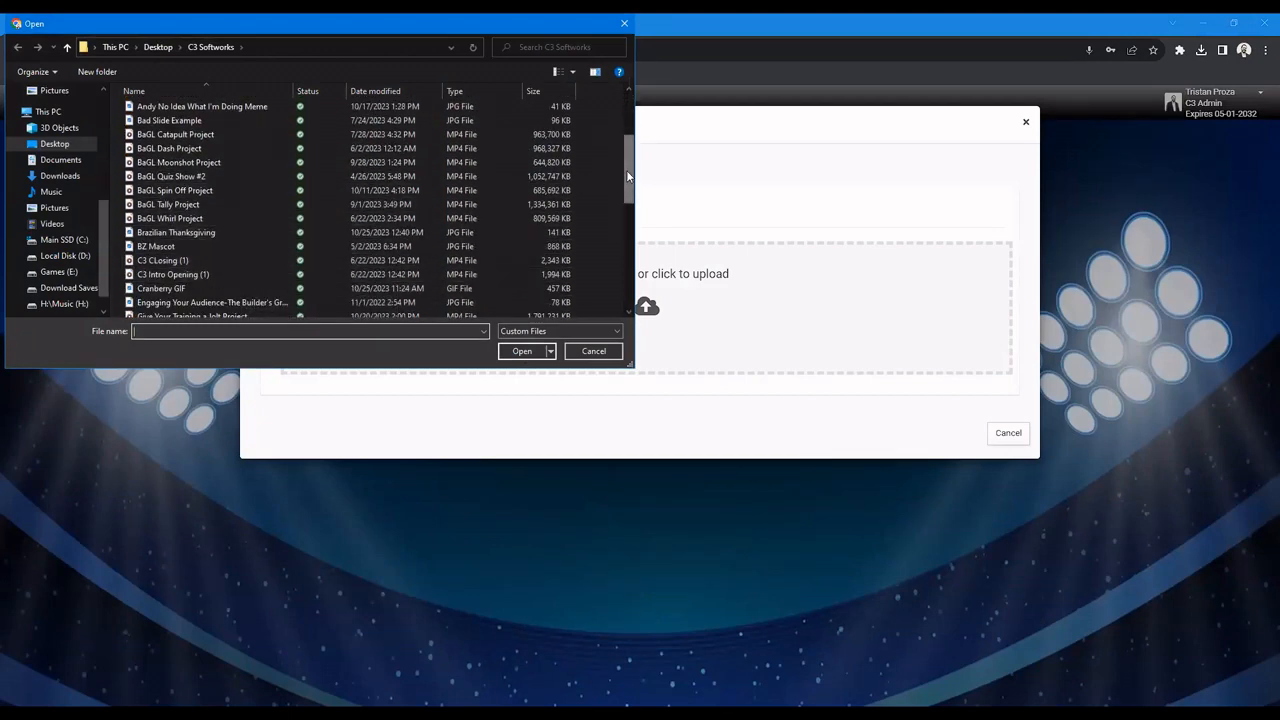
pyautogui.moveTo(624, 176); pyautogui.dragTo(624, 244)
pyautogui.click(160, 265)
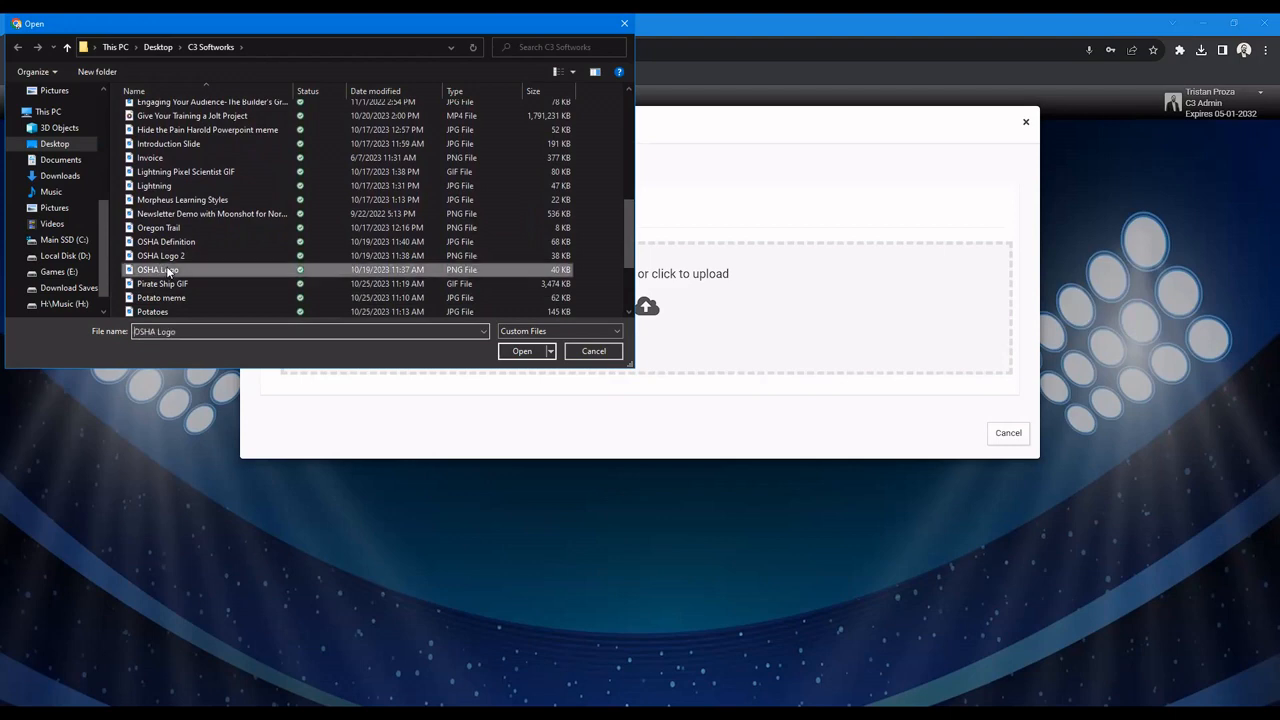
pyautogui.click(525, 353)
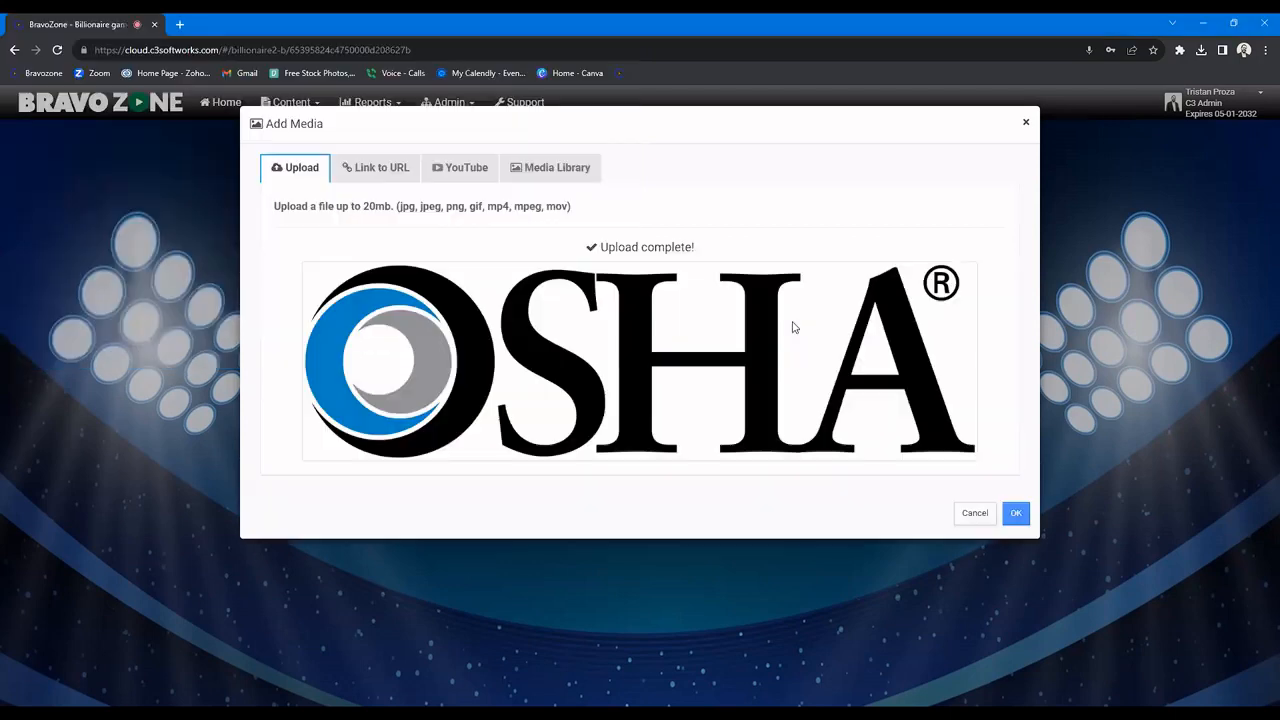
pyautogui.click(1016, 513)
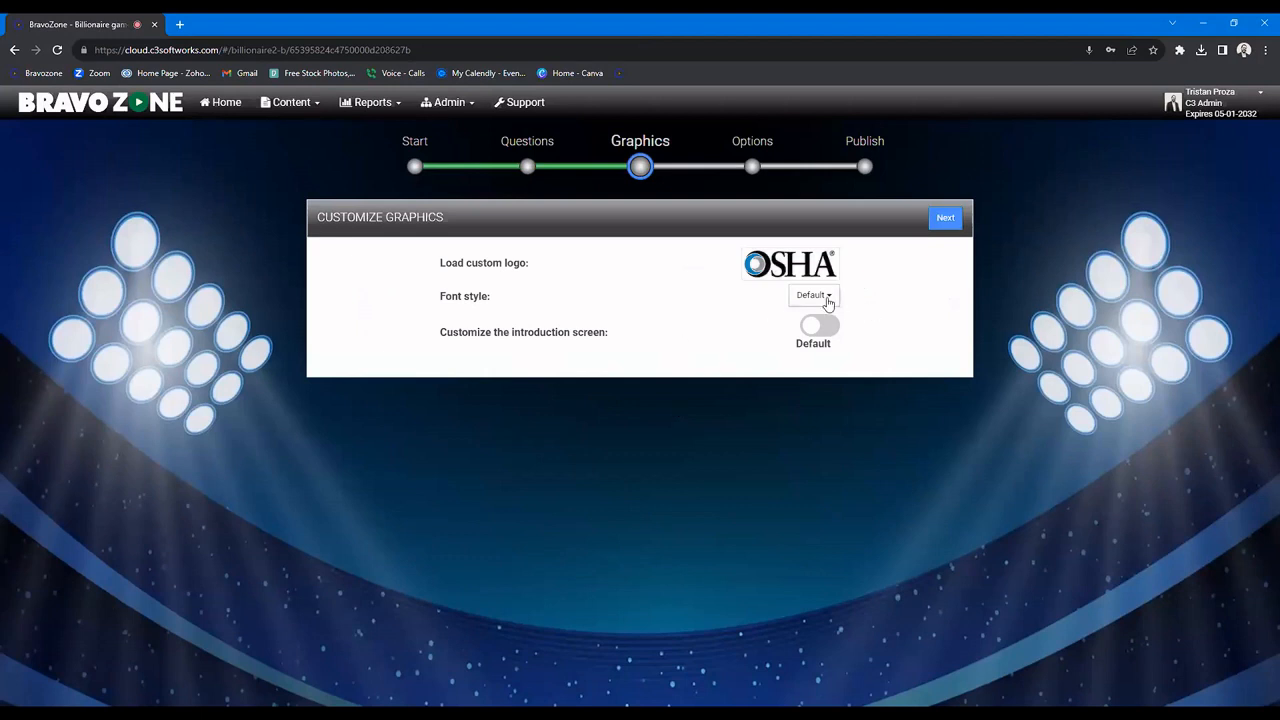
# Step: Keep the default font style and enable a custom introduction screen with the text "Thank you for attending today."
pyautogui.click(828, 300)
pyautogui.click(827, 300)
pyautogui.click(822, 330)
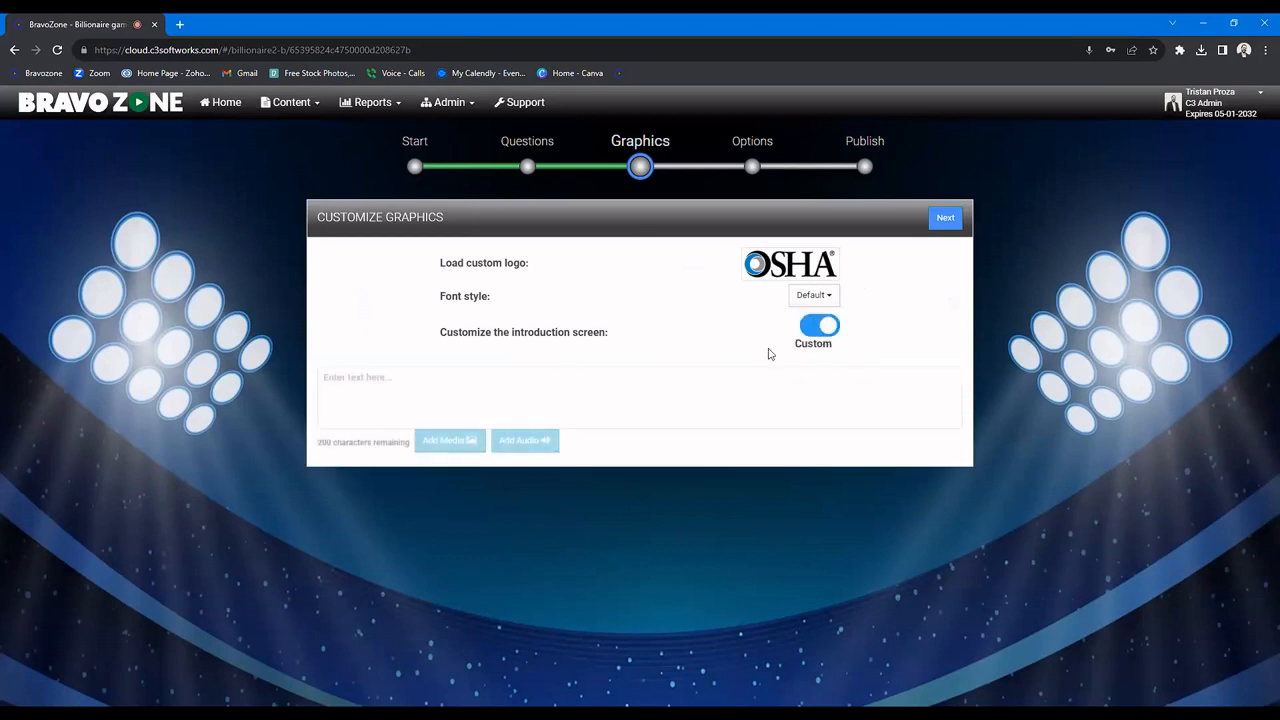
pyautogui.click(447, 380)
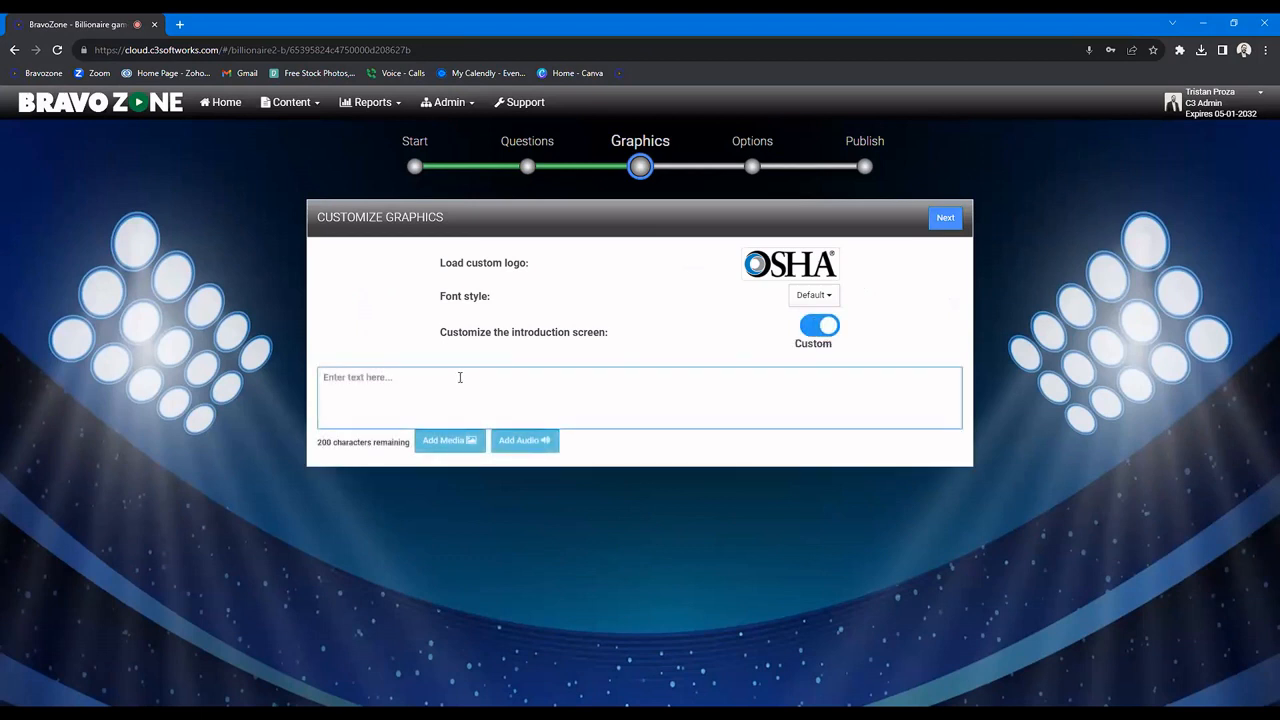
pyautogui.write('Thank you for attending today.')
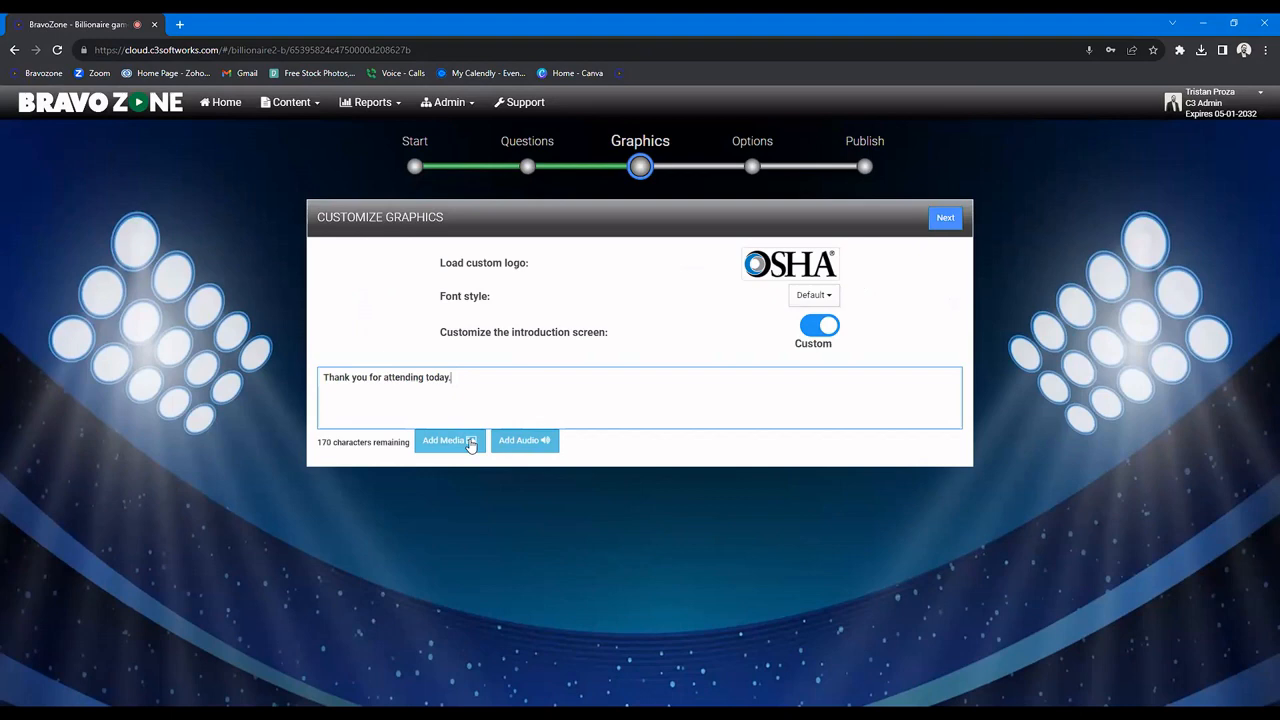
# Step: Upload the "Thanks Pickle with Hat GIF" file as the introduction screen's media
pyautogui.click(470, 445)
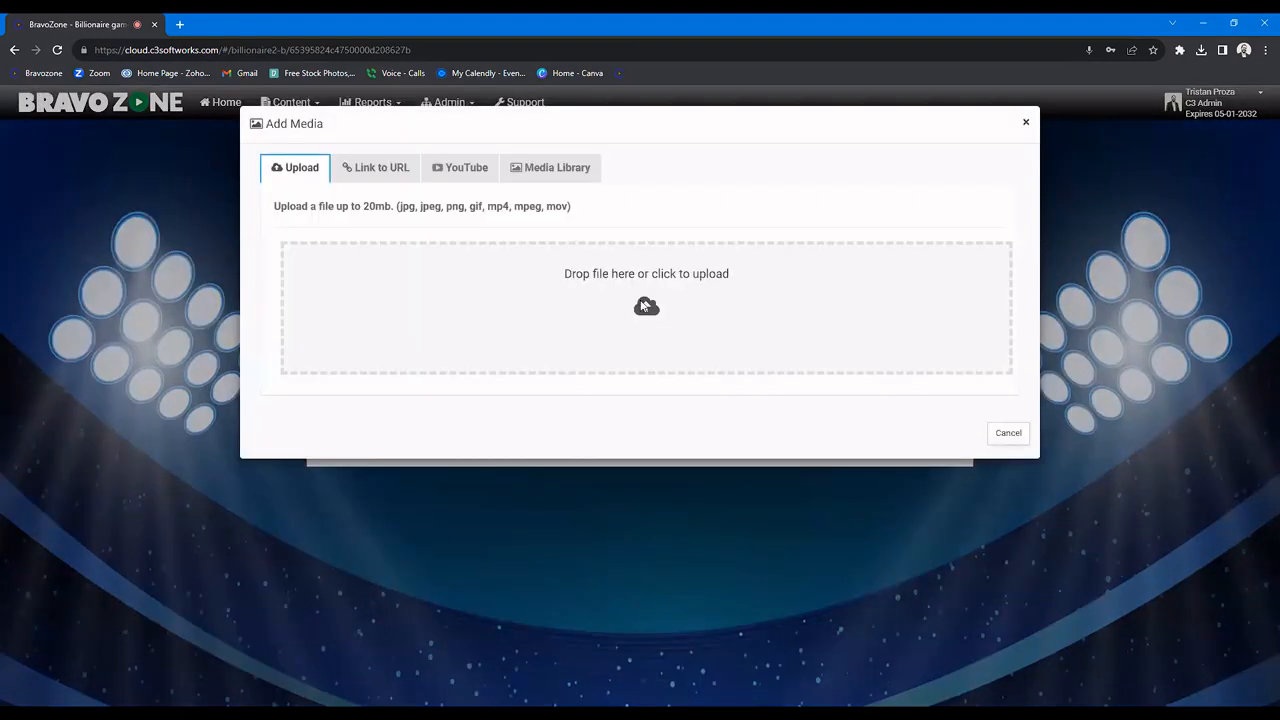
pyautogui.click(644, 305)
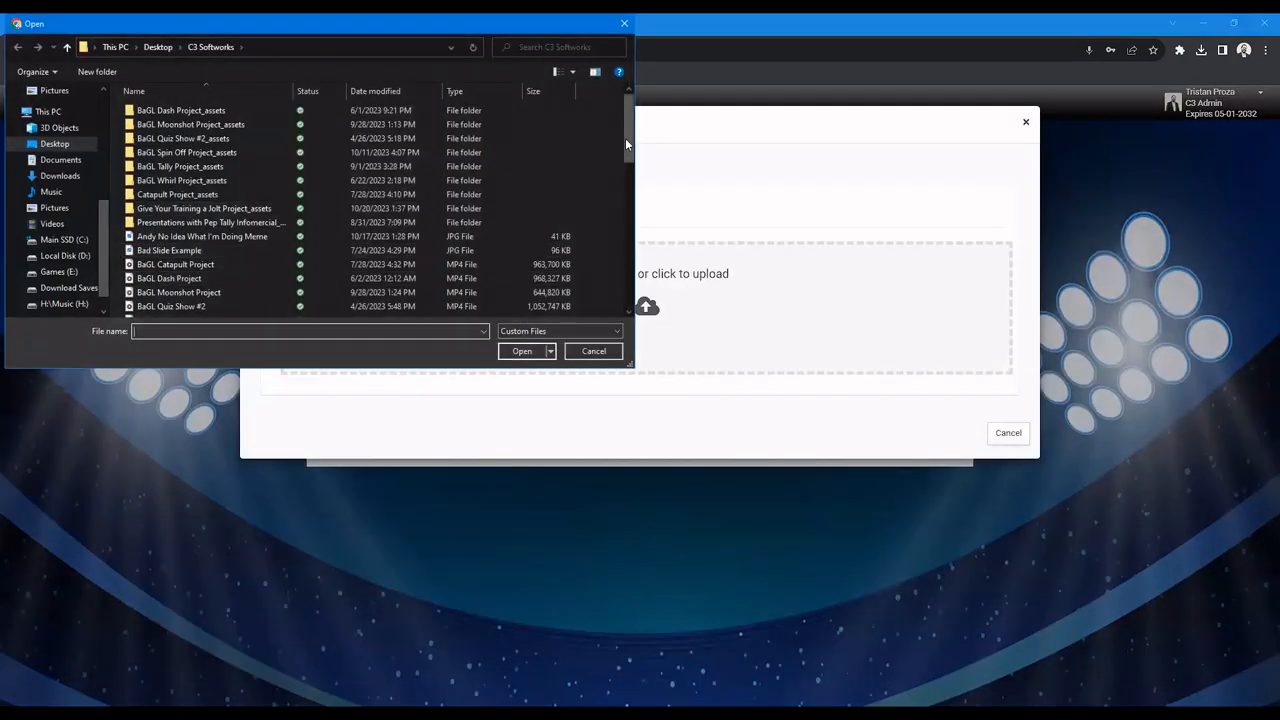
pyautogui.moveTo(625, 145); pyautogui.dragTo(643, 278)
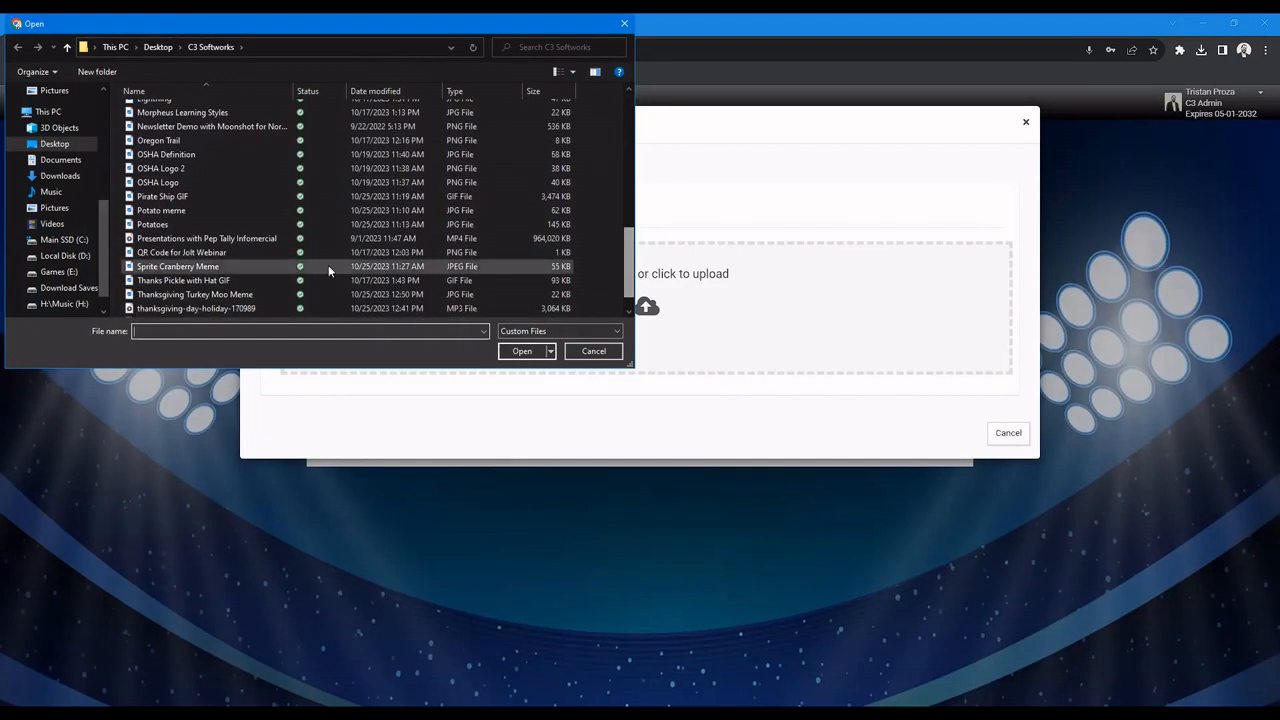
pyautogui.click(212, 282)
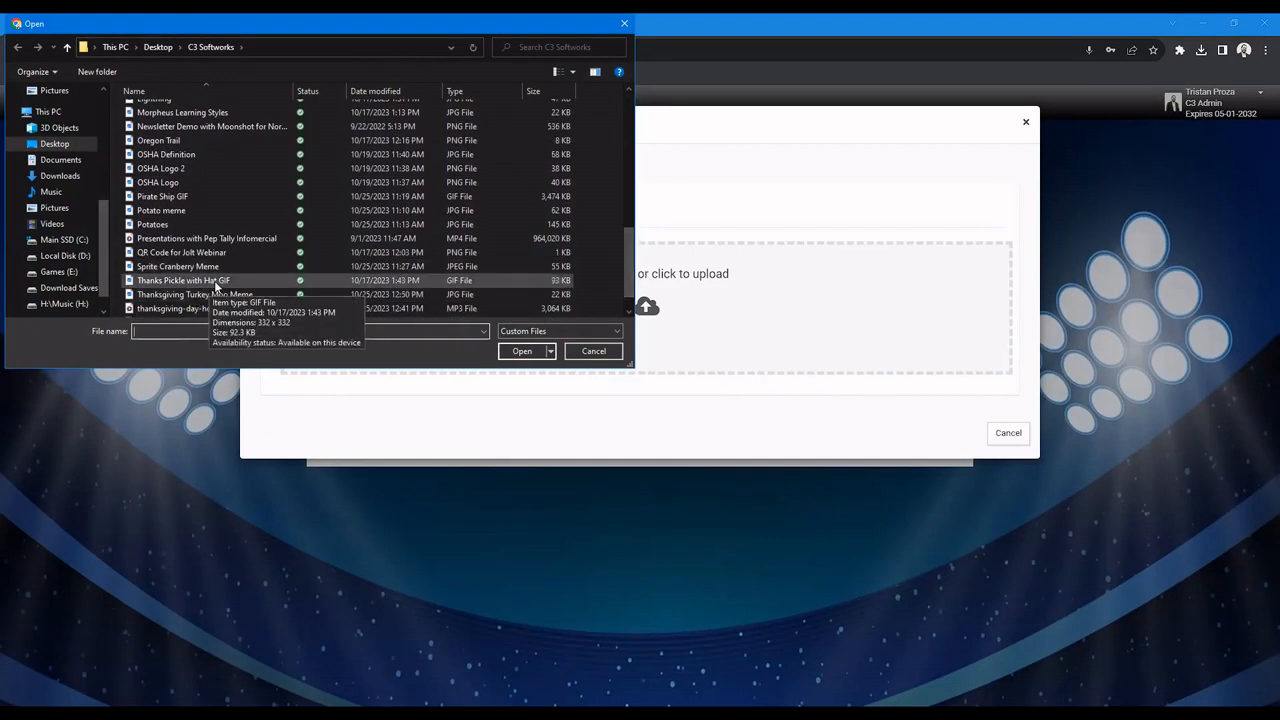
pyautogui.click(519, 352)
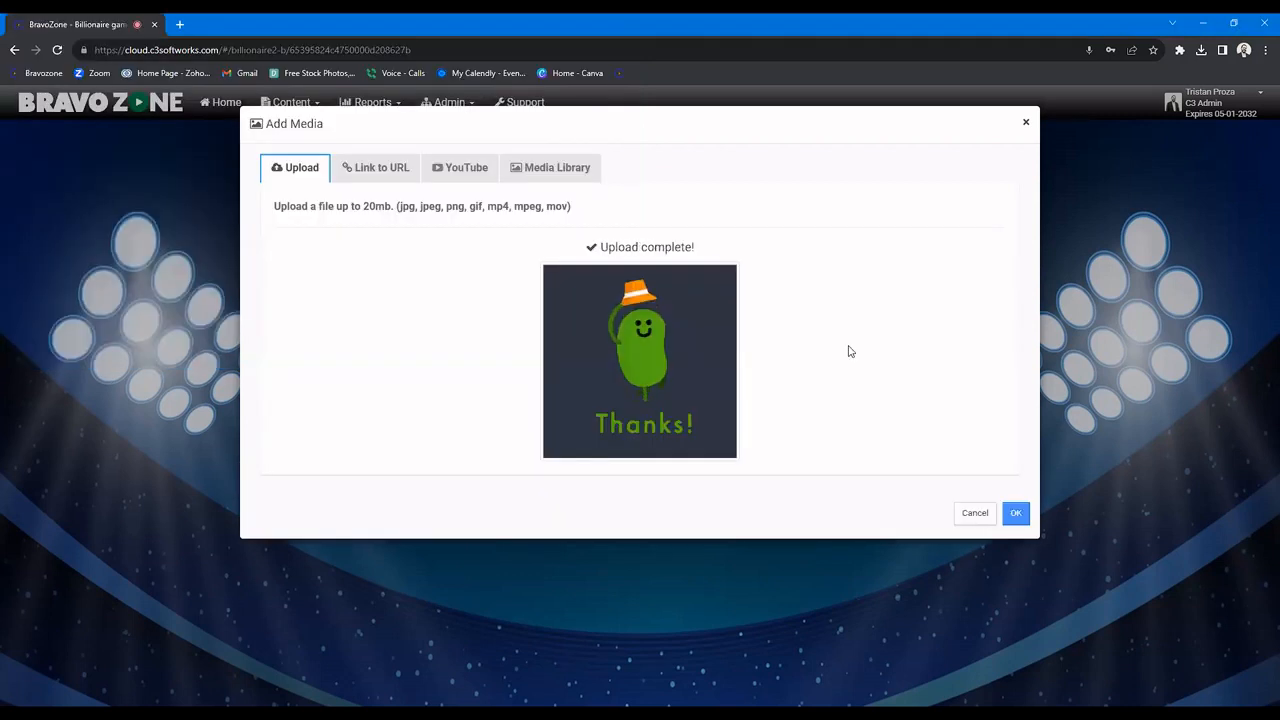
pyautogui.click(1015, 513)
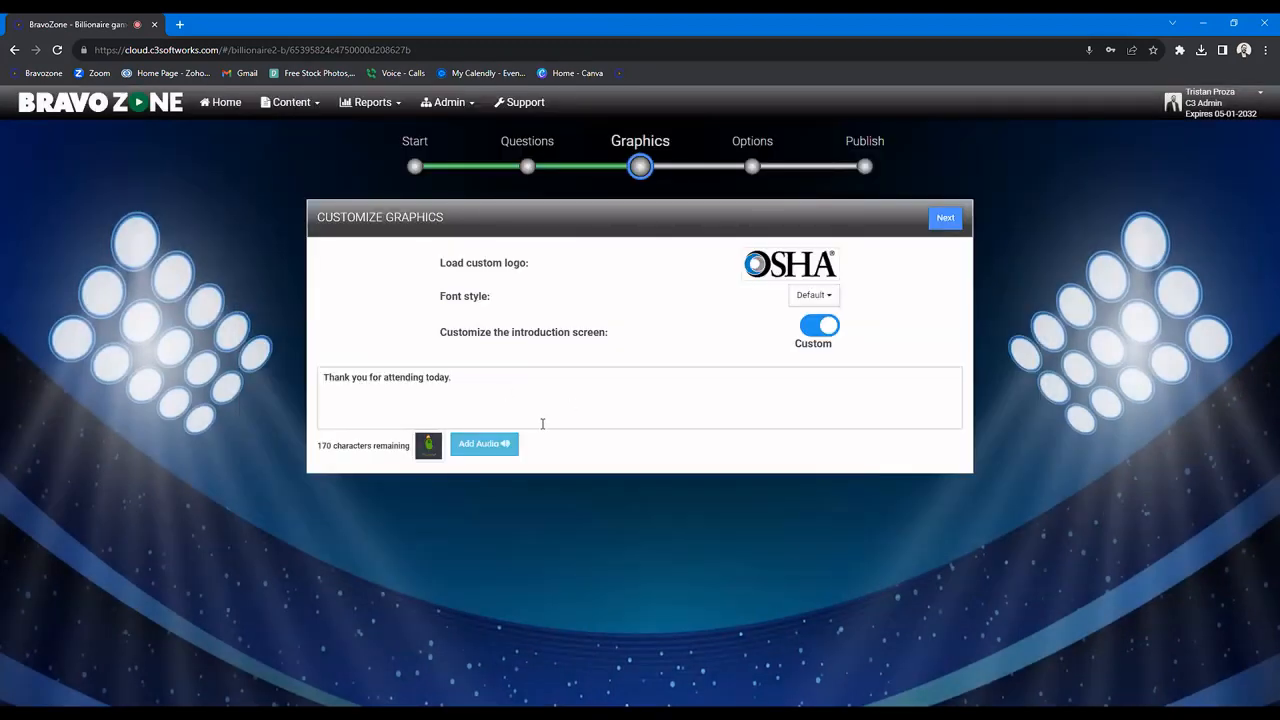
# Step: Continue to the play options, try the Voice response mode, and set the response mode back to Devices
pyautogui.click(945, 219)
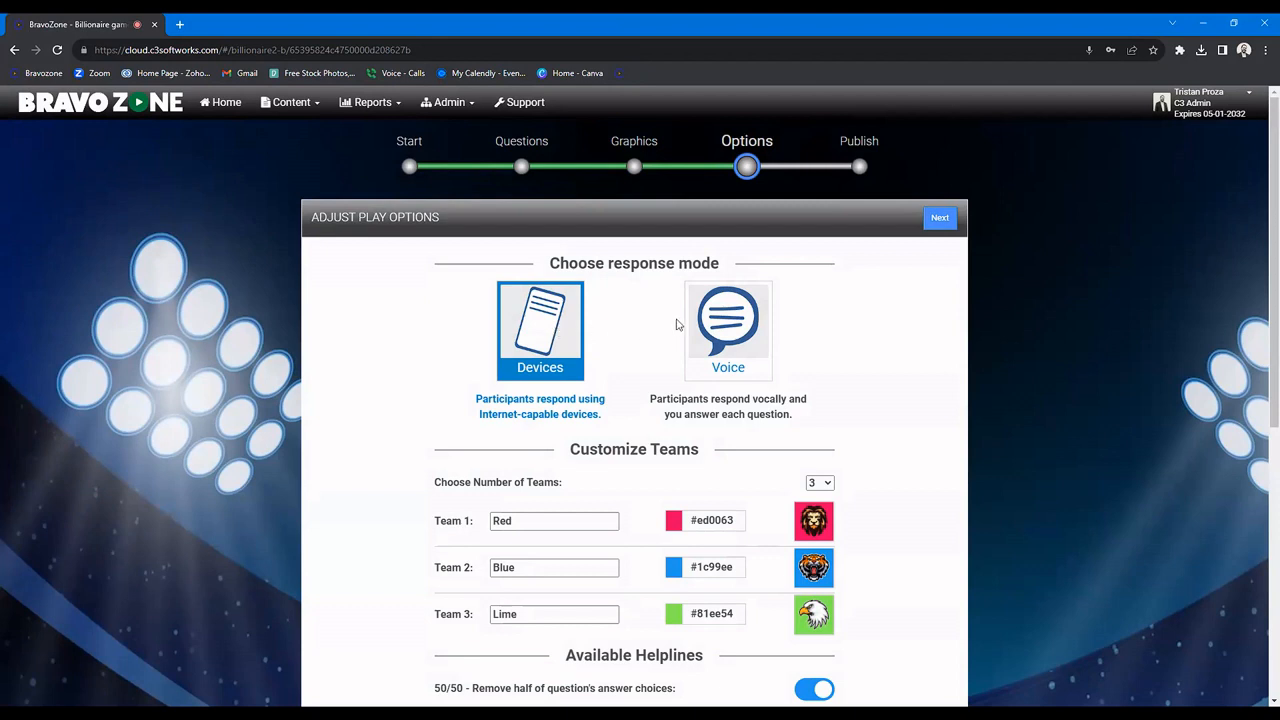
pyautogui.click(729, 334)
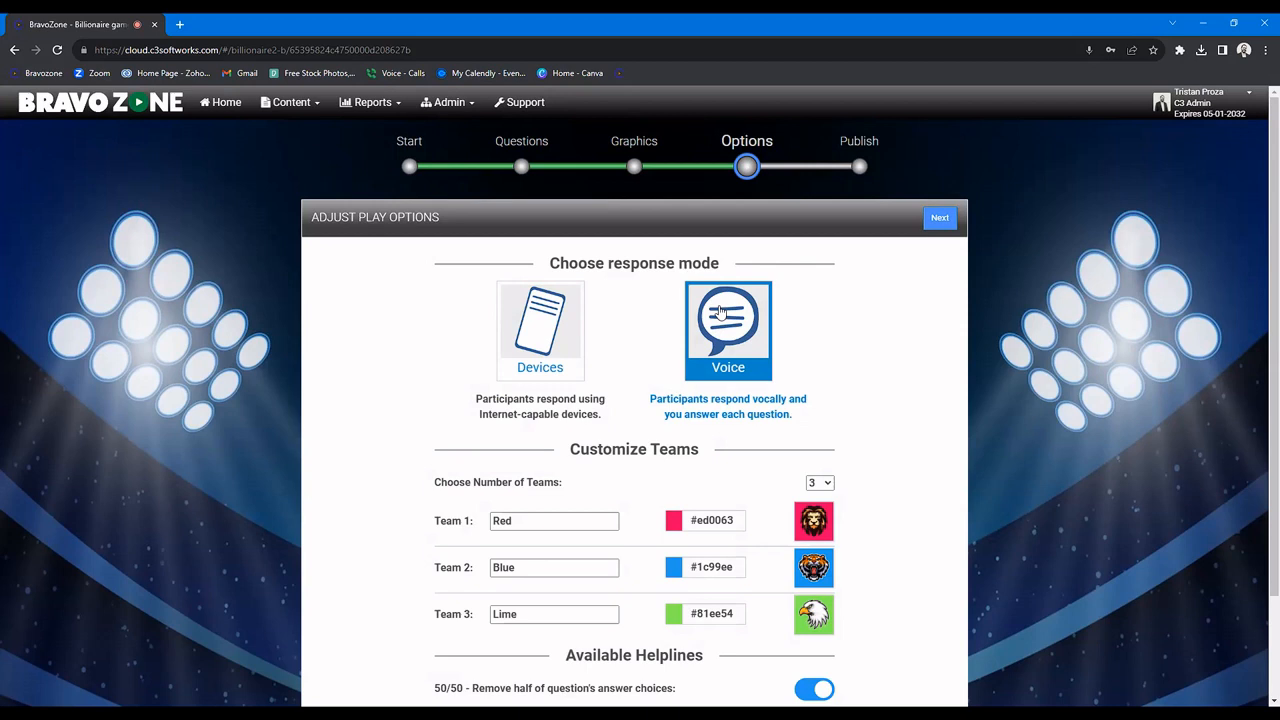
pyautogui.click(556, 349)
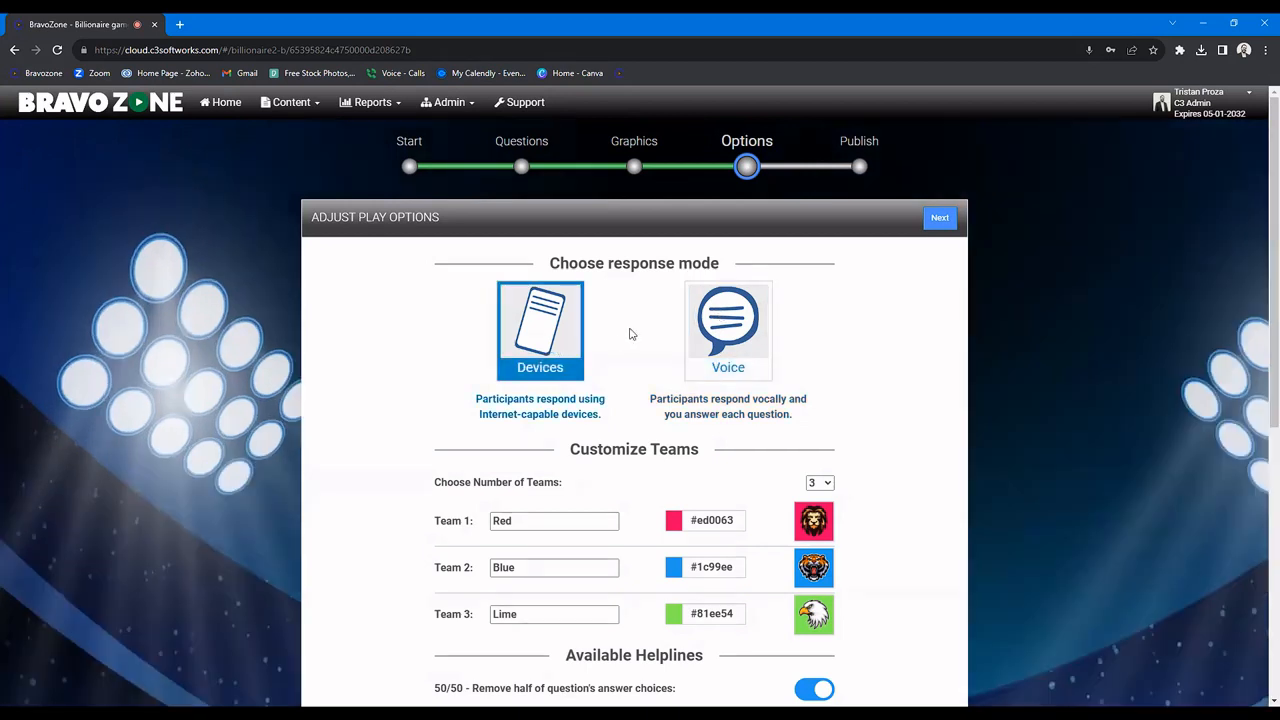
# Step: Set the number of teams in the play options to 2
pyautogui.scroll(-2, 636, 337)
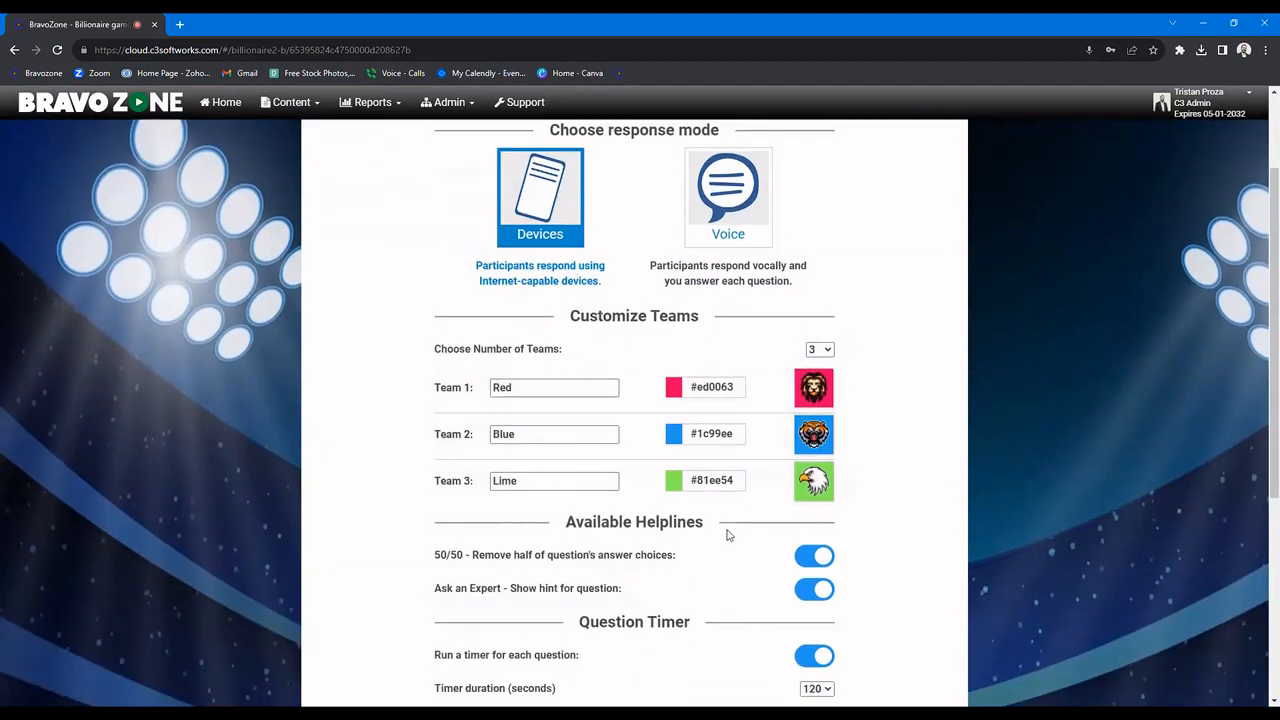
pyautogui.click(825, 349)
pyautogui.click(814, 366)
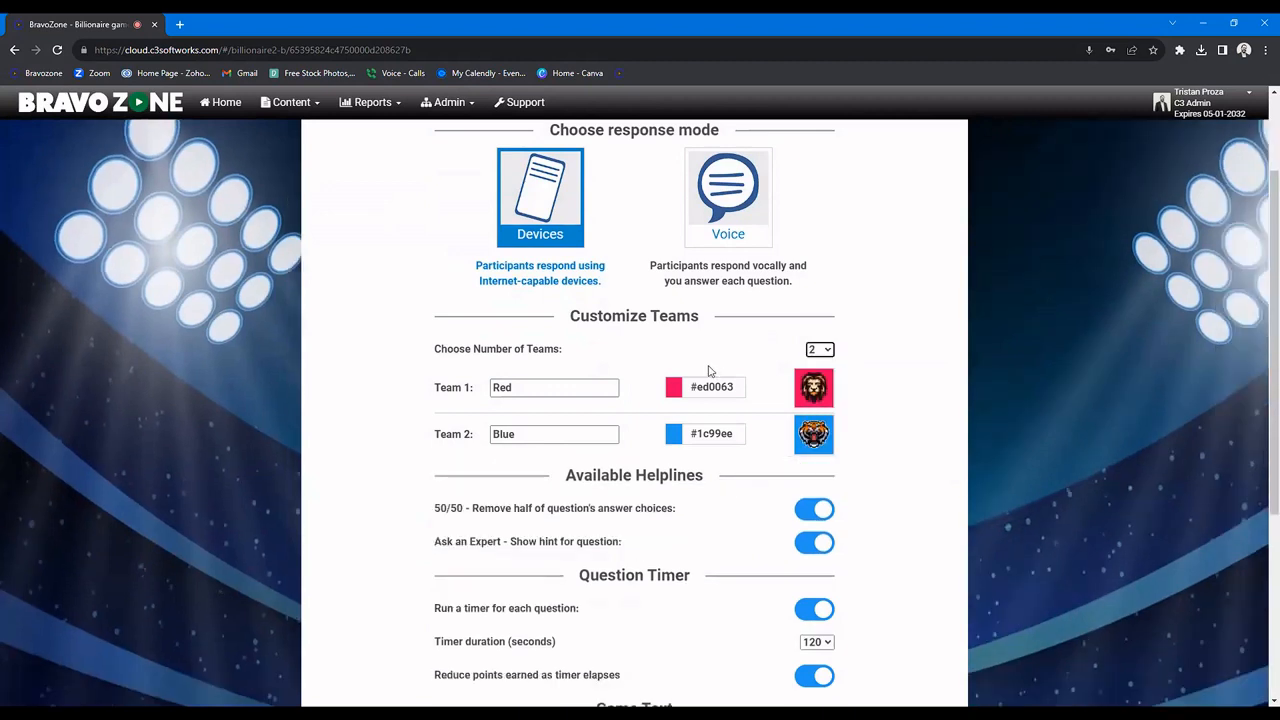
# Step: Change the Red team's image to the white robot with shoulders from the Bots avatar set
pyautogui.click(524, 389)
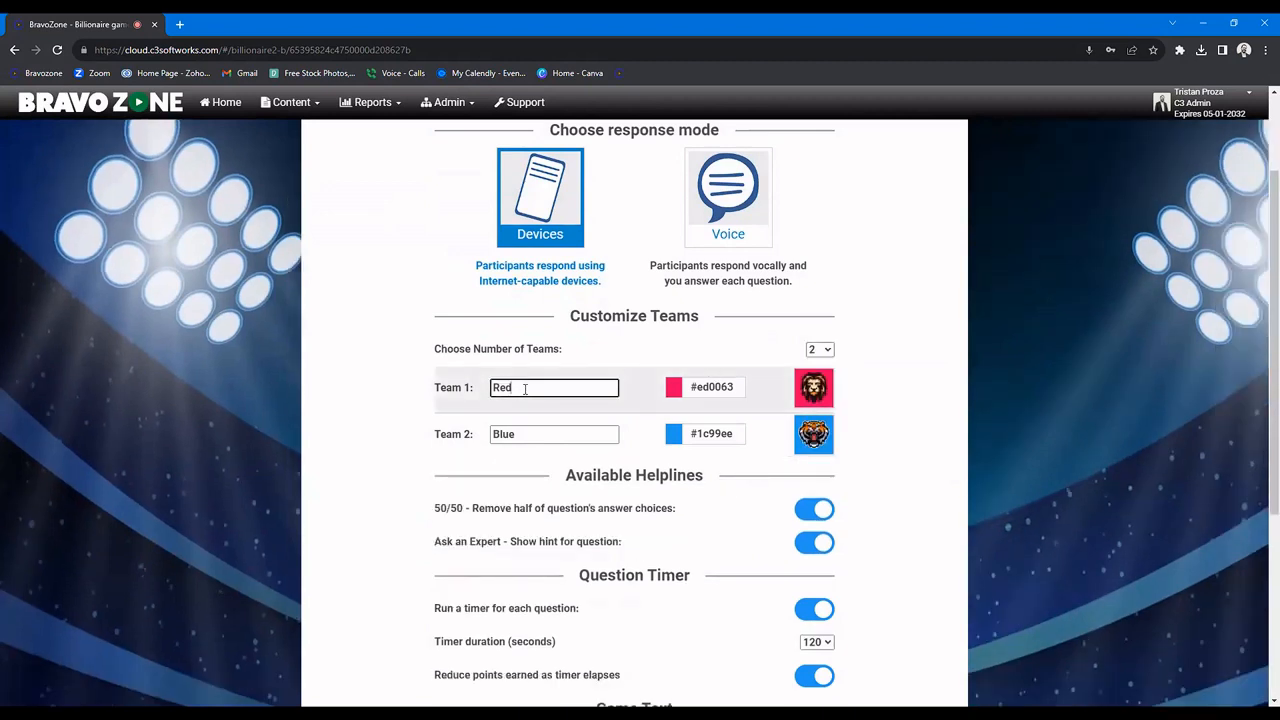
pyautogui.click(813, 390)
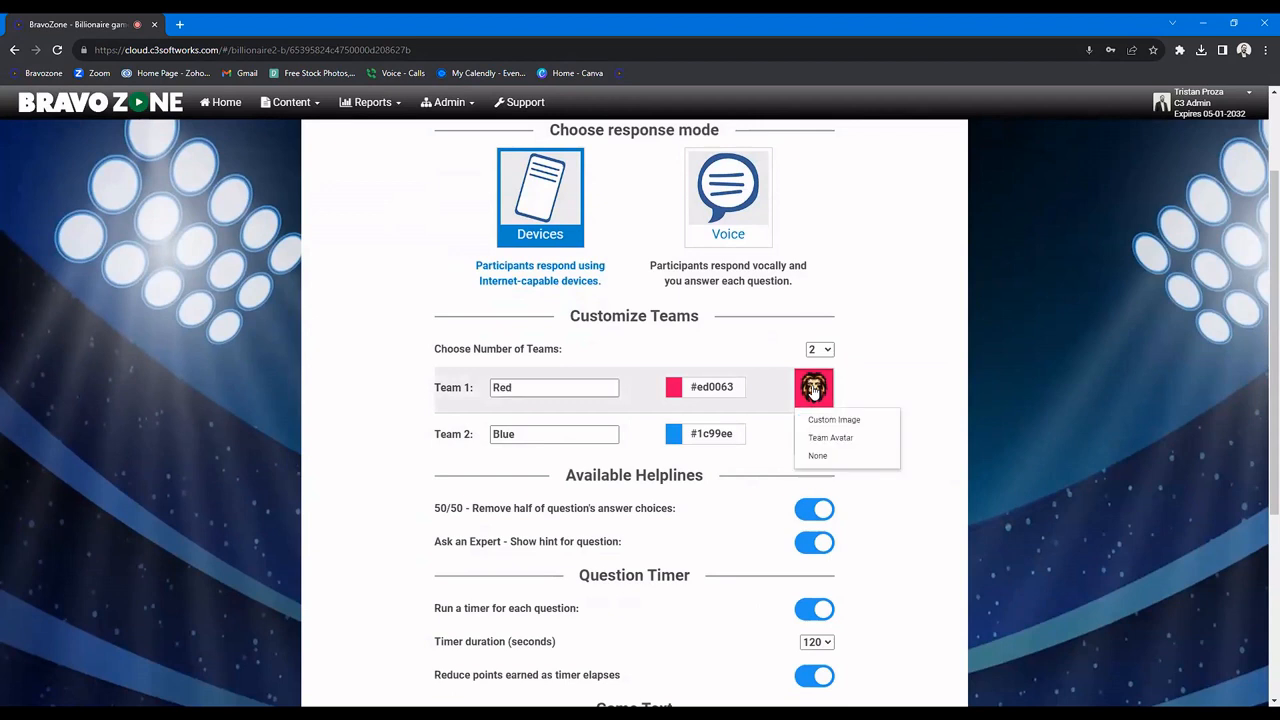
pyautogui.click(833, 437)
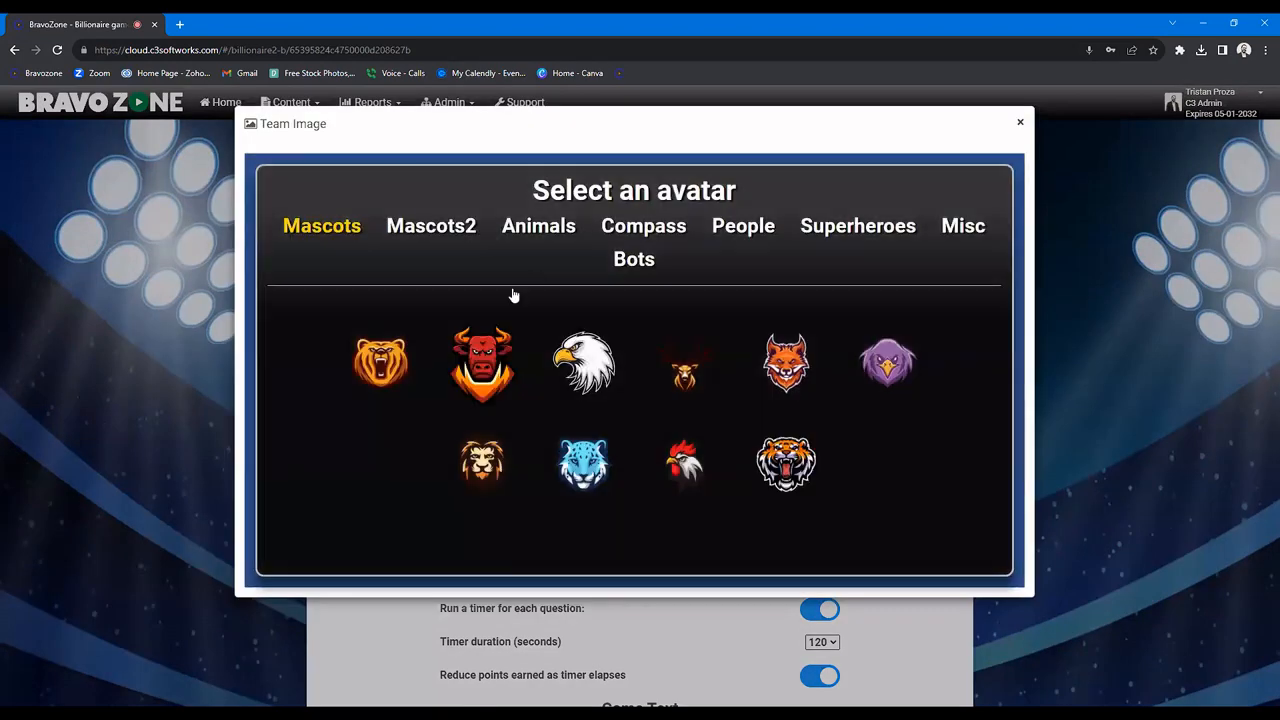
pyautogui.click(632, 264)
pyautogui.click(480, 368)
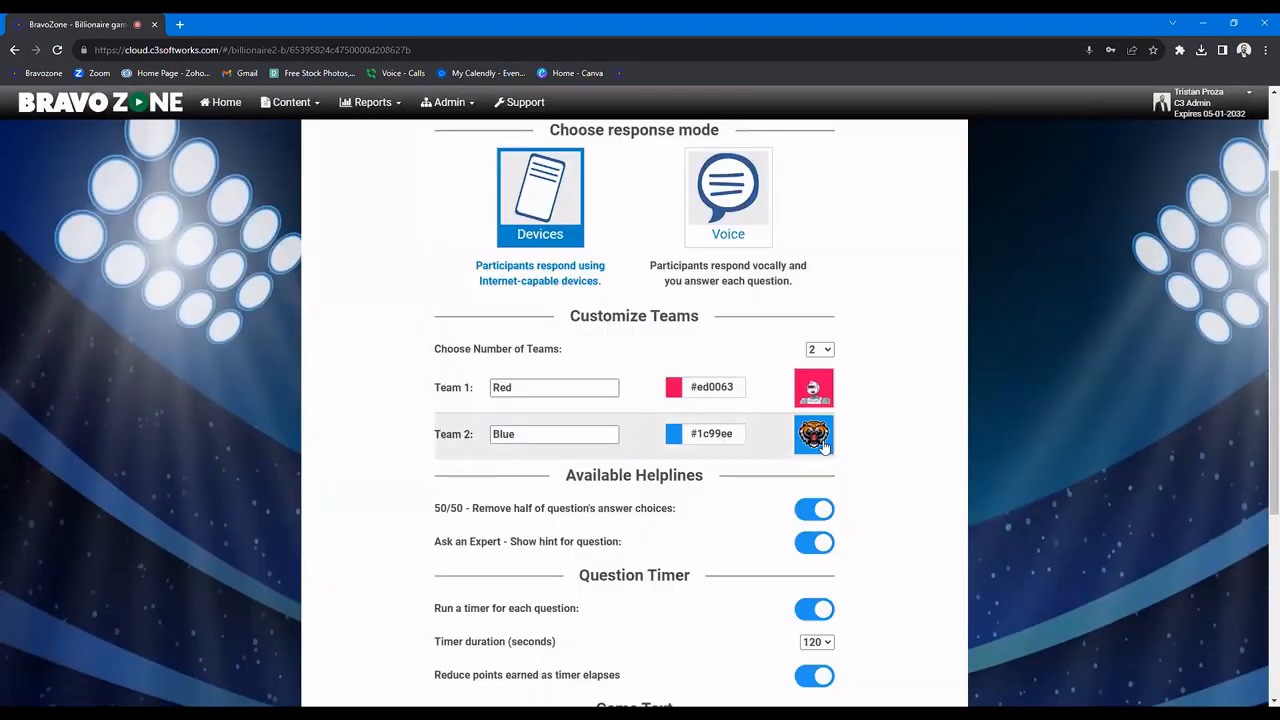
# Step: Change the Blue team's image to the brown robot from the Bots avatar set
pyautogui.click(818, 438)
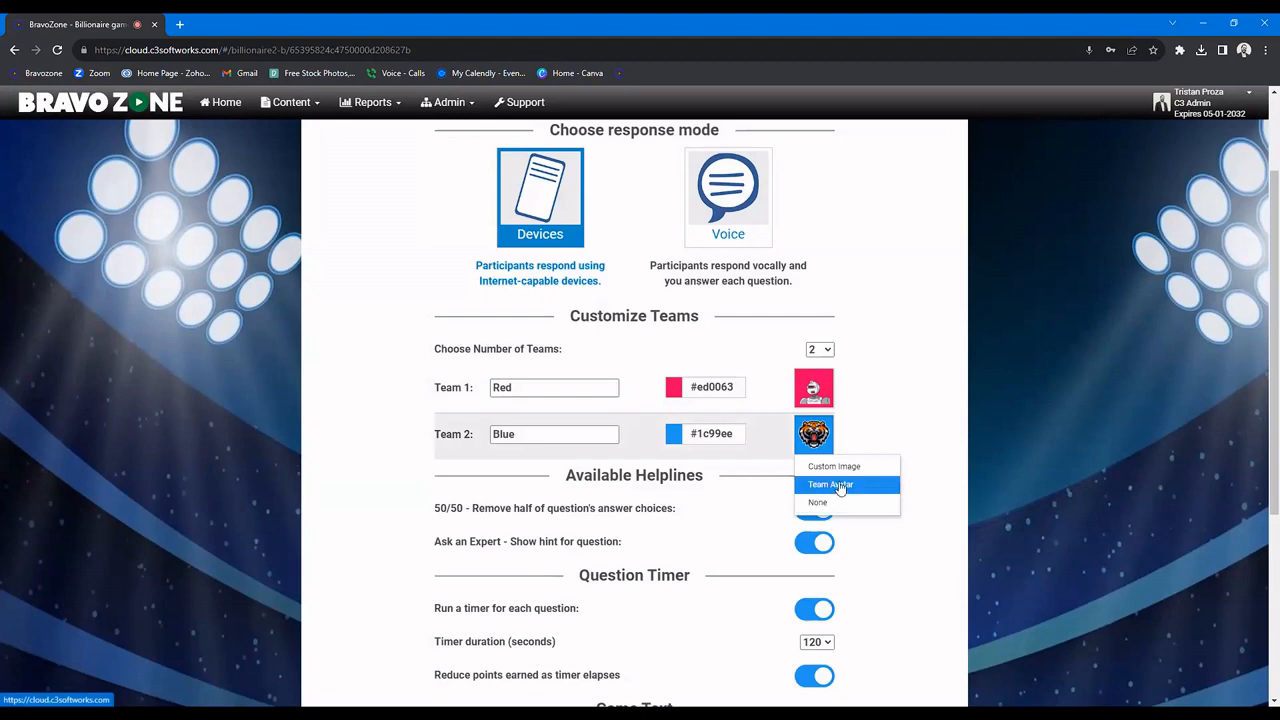
pyautogui.click(840, 483)
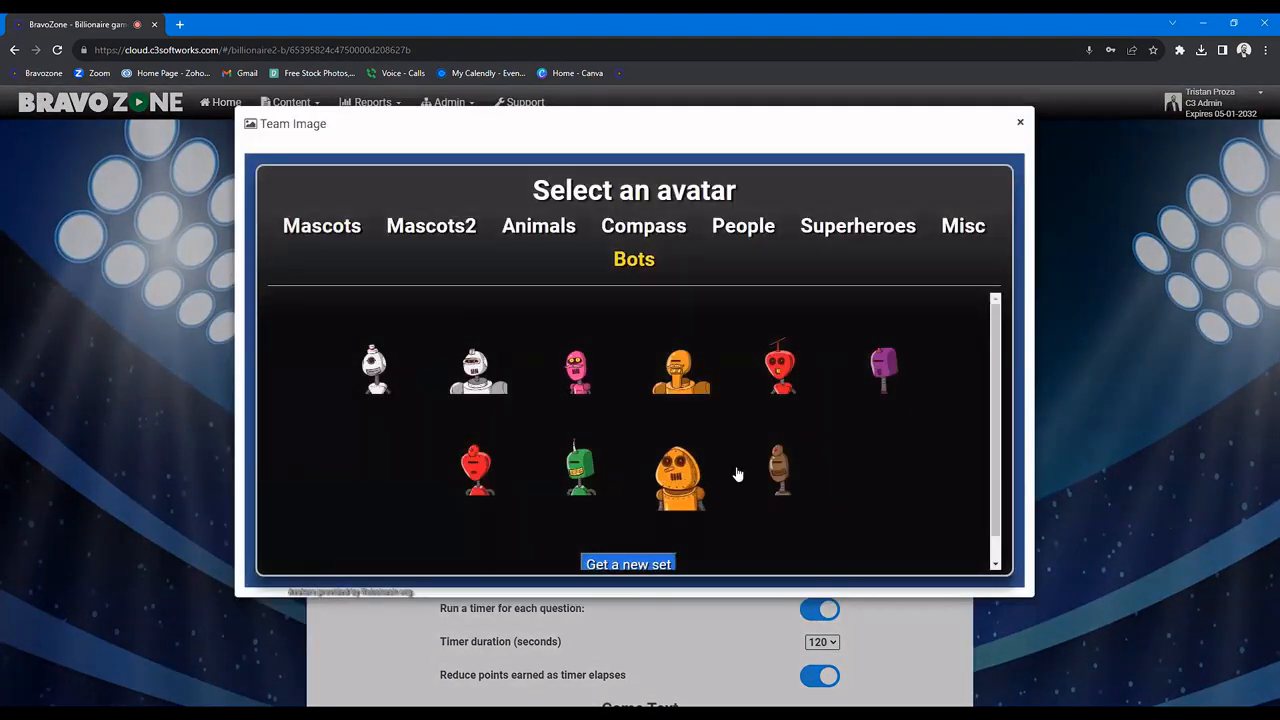
pyautogui.click(779, 468)
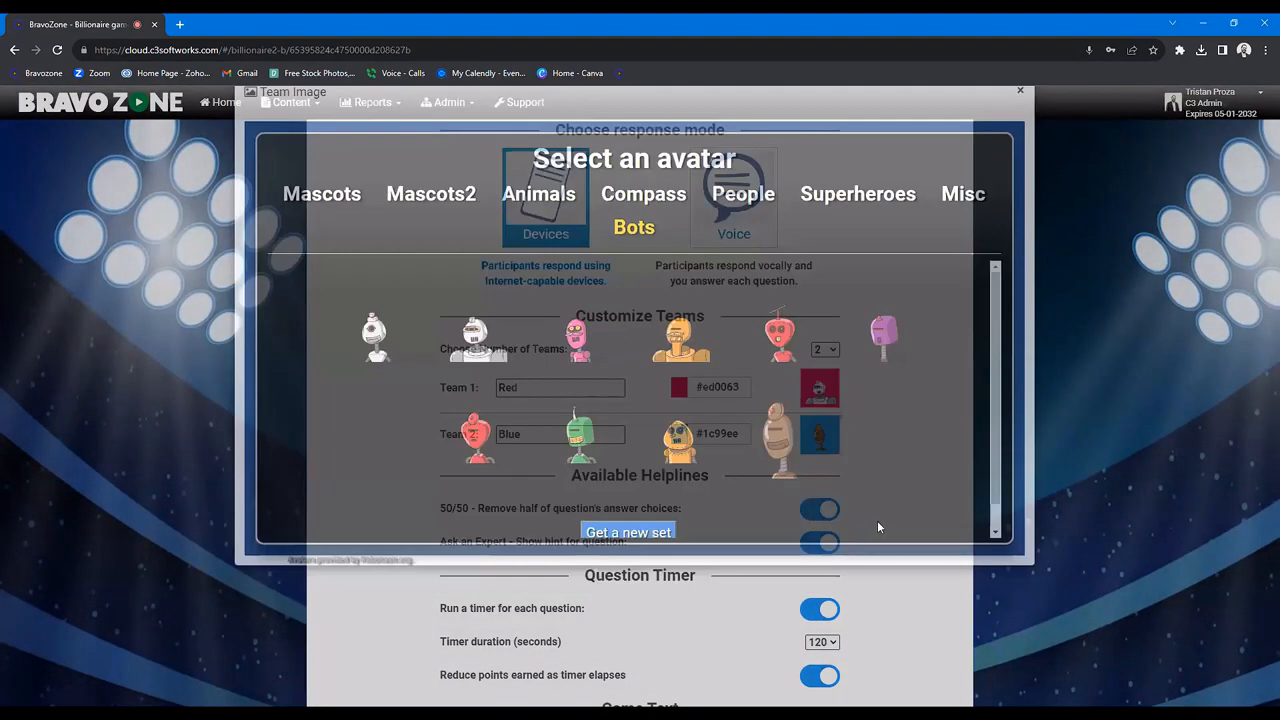
# Step: Examine the helpline settings, look over the Questions and Graphics stages, and return to the play options
pyautogui.scroll(-2, 688, 497)
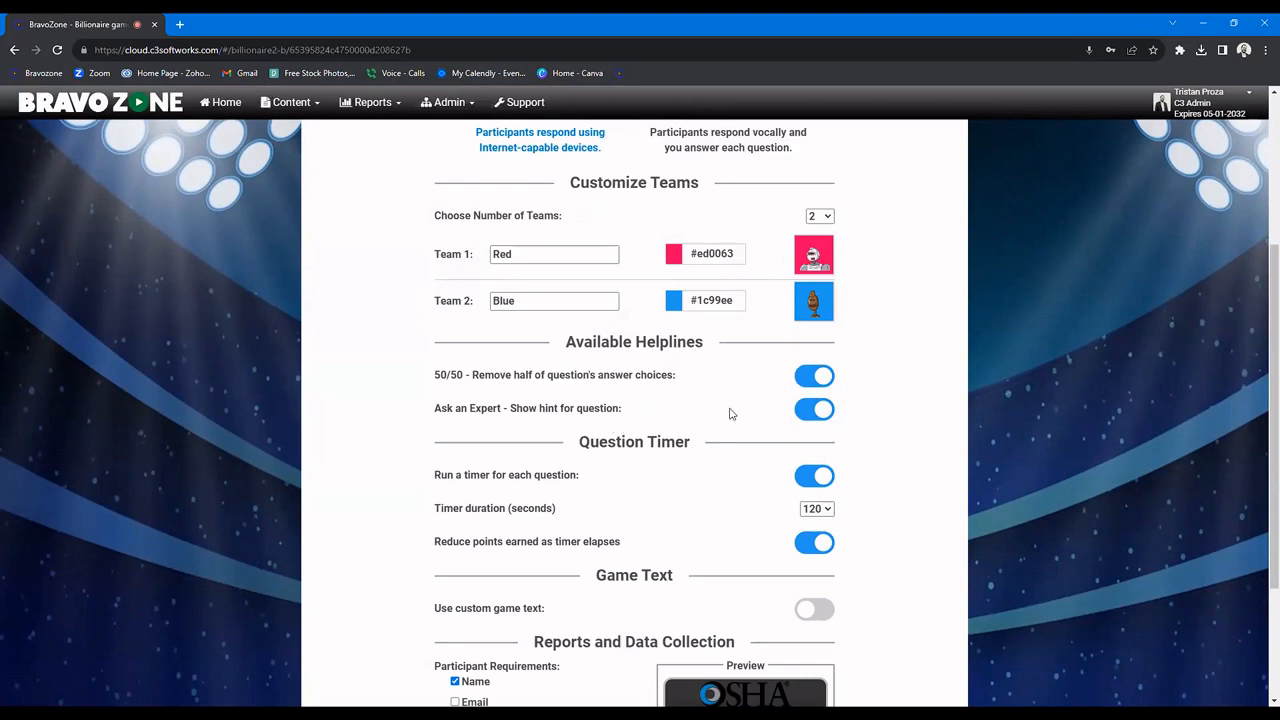
pyautogui.scroll(3, 731, 409)
pyautogui.click(521, 166)
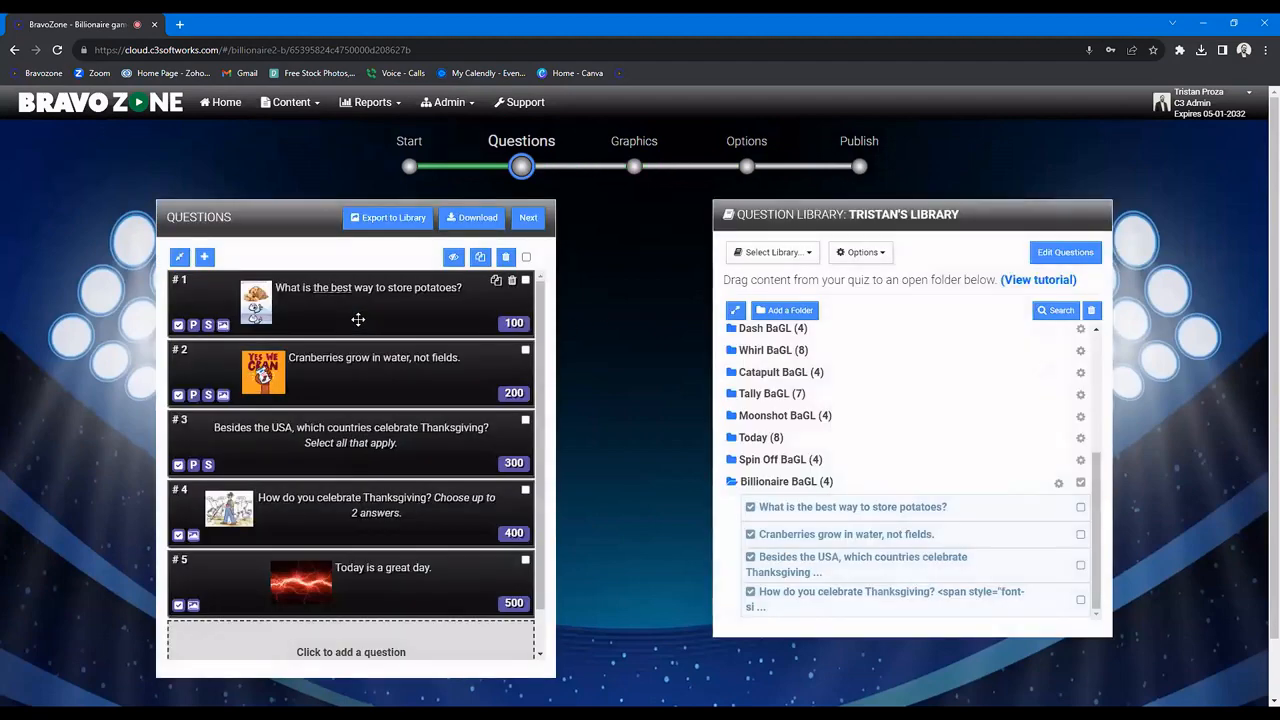
pyautogui.click(360, 318)
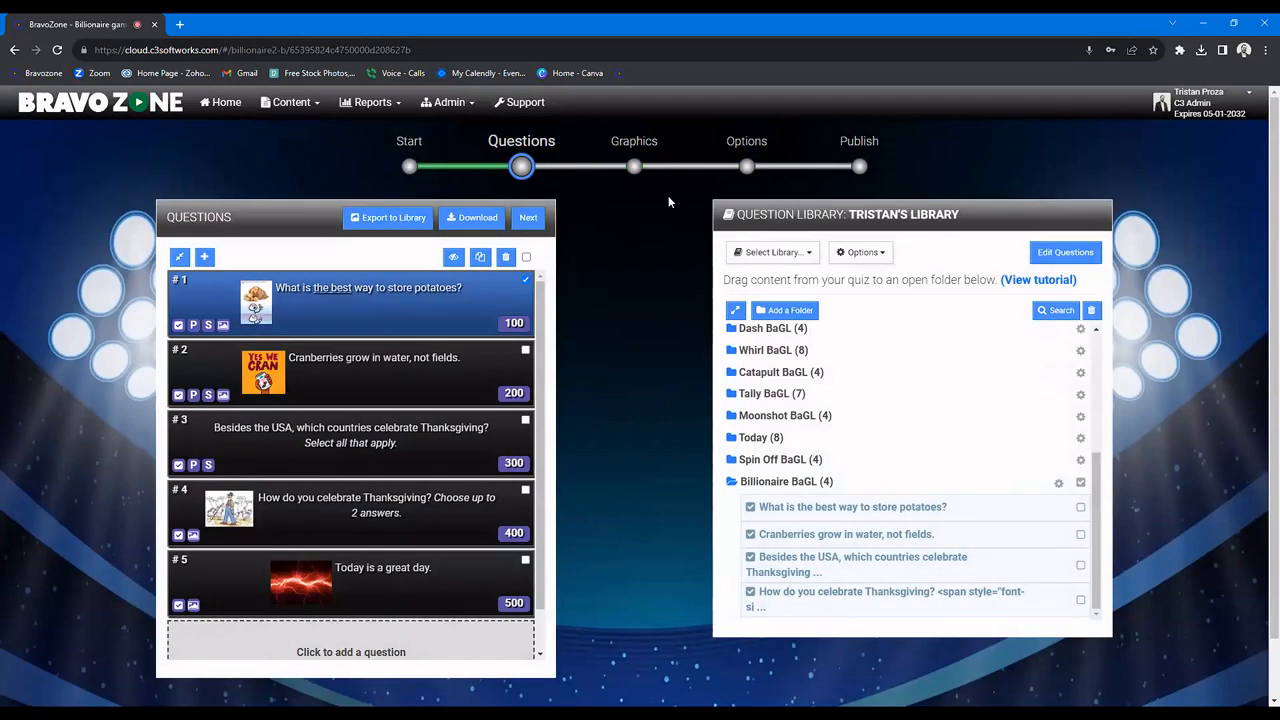
pyautogui.click(634, 166)
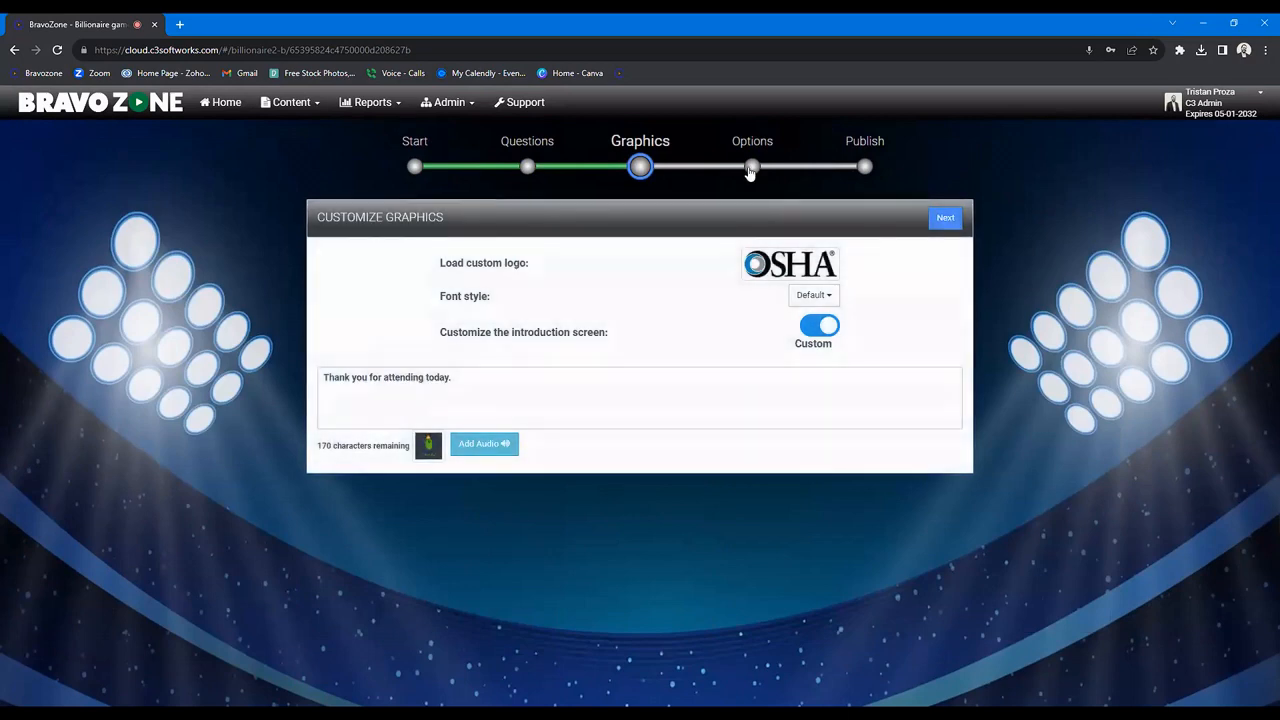
pyautogui.click(752, 166)
pyautogui.scroll(-3, 767, 535)
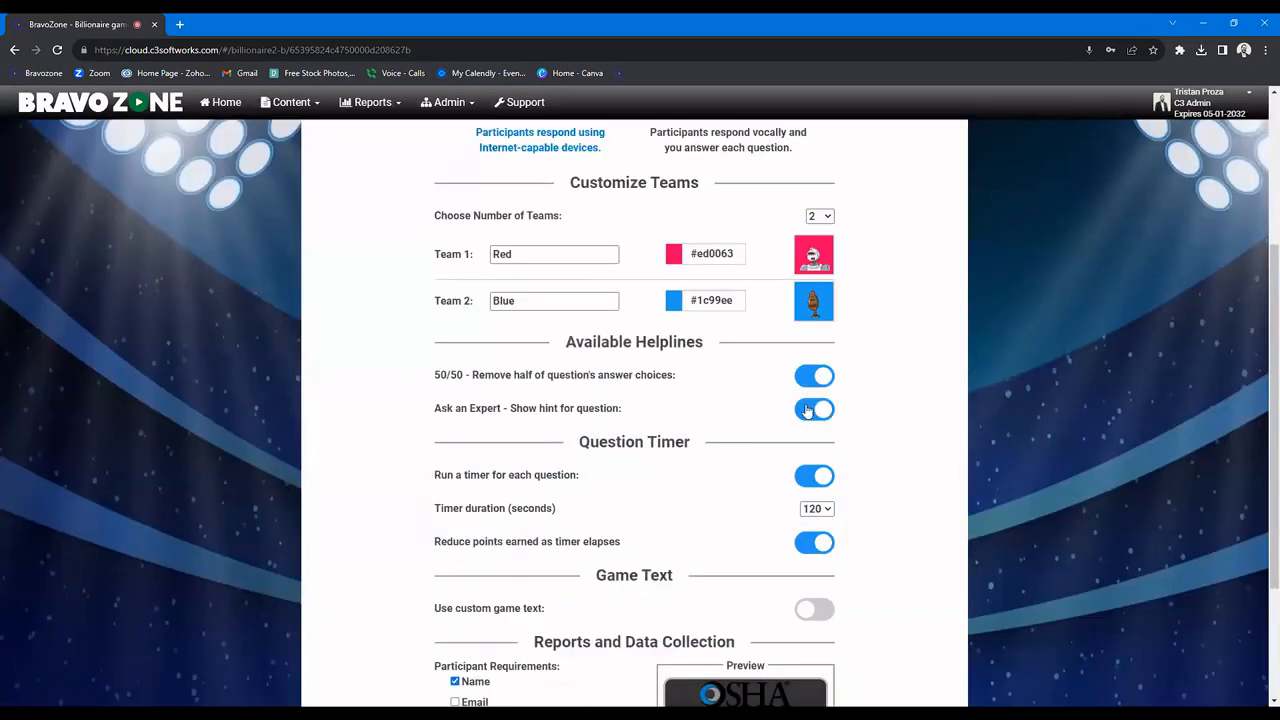
pyautogui.scroll(-1, 752, 420)
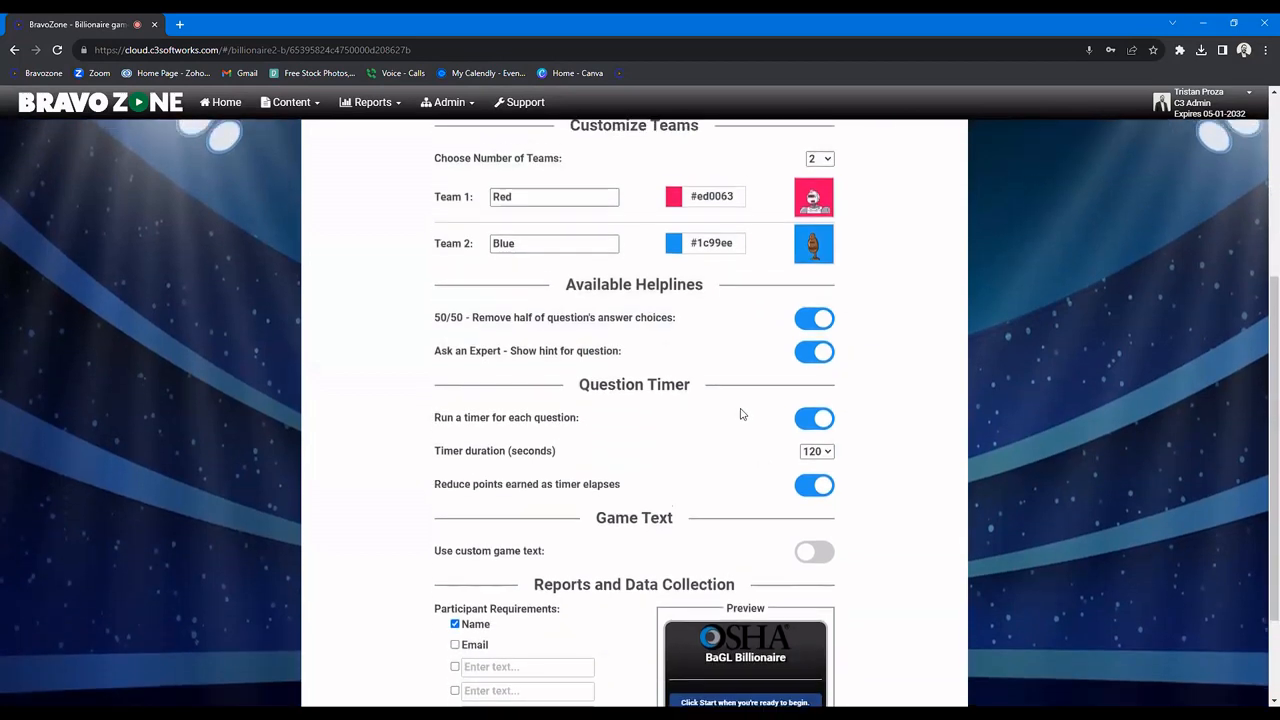
# Step: Start a new question in the Questions stage to view the available question types, and cancel it
pyautogui.scroll(5, 741, 414)
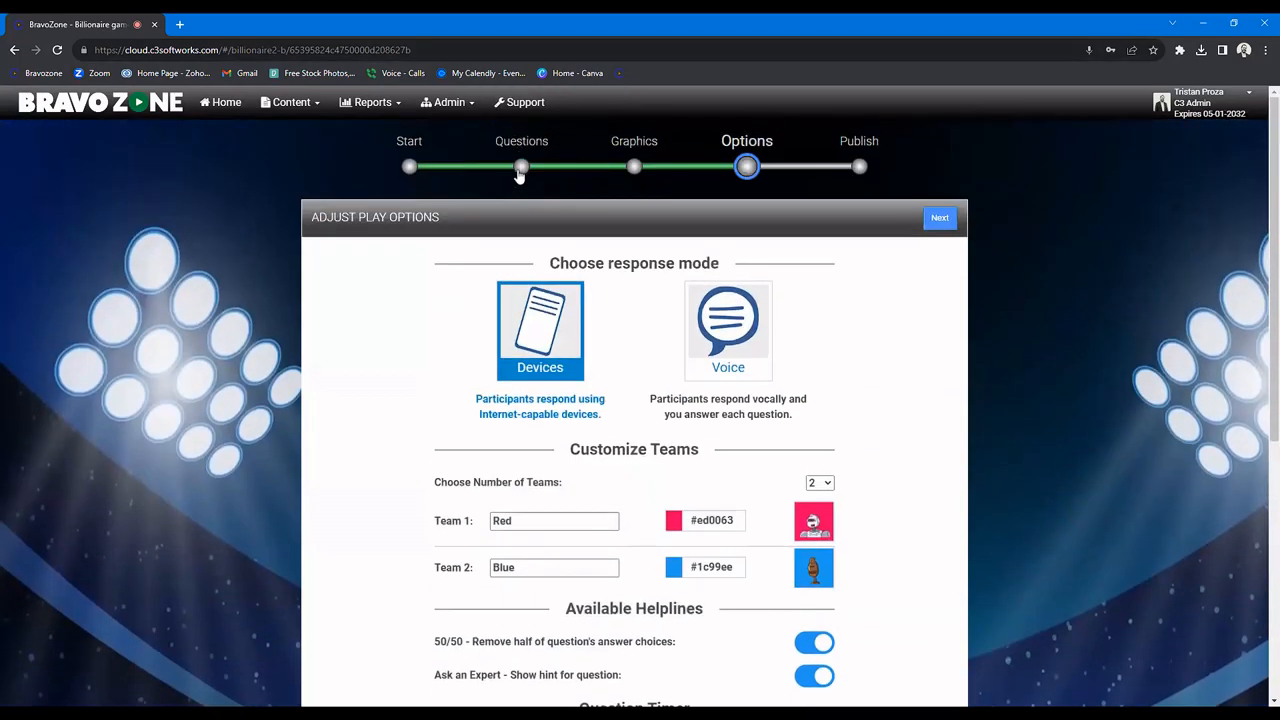
pyautogui.click(521, 167)
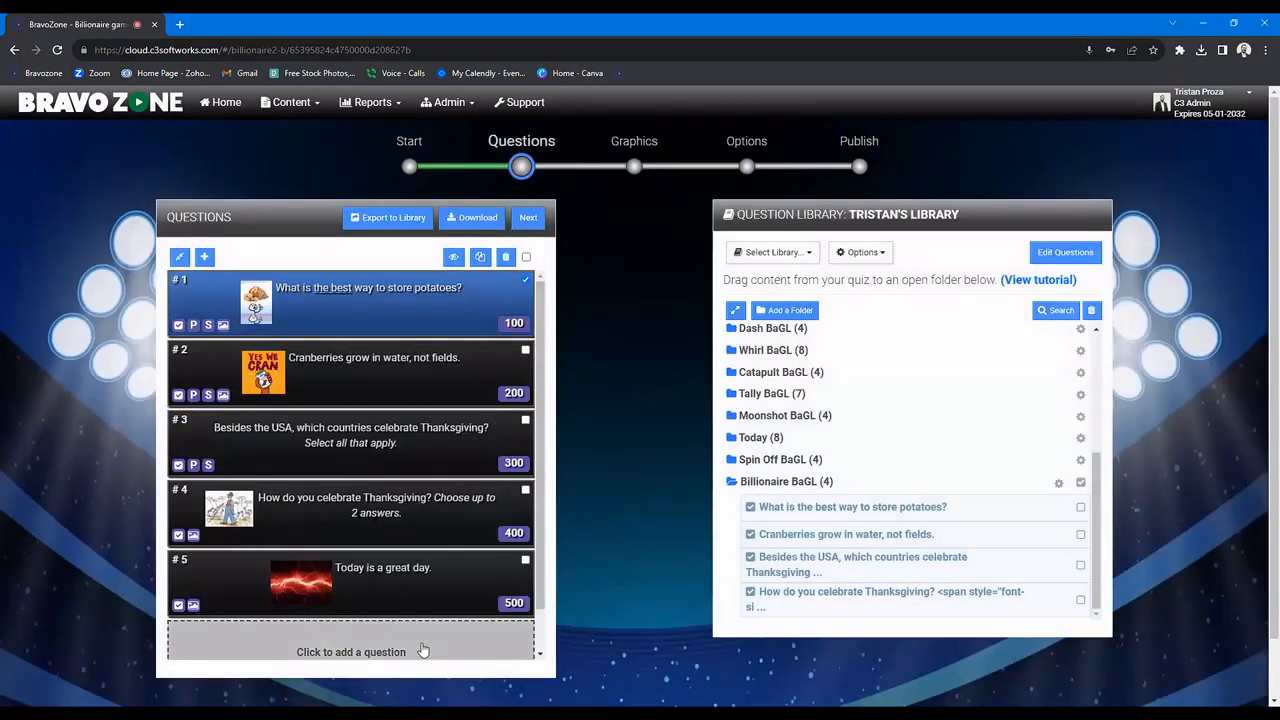
pyautogui.click(423, 651)
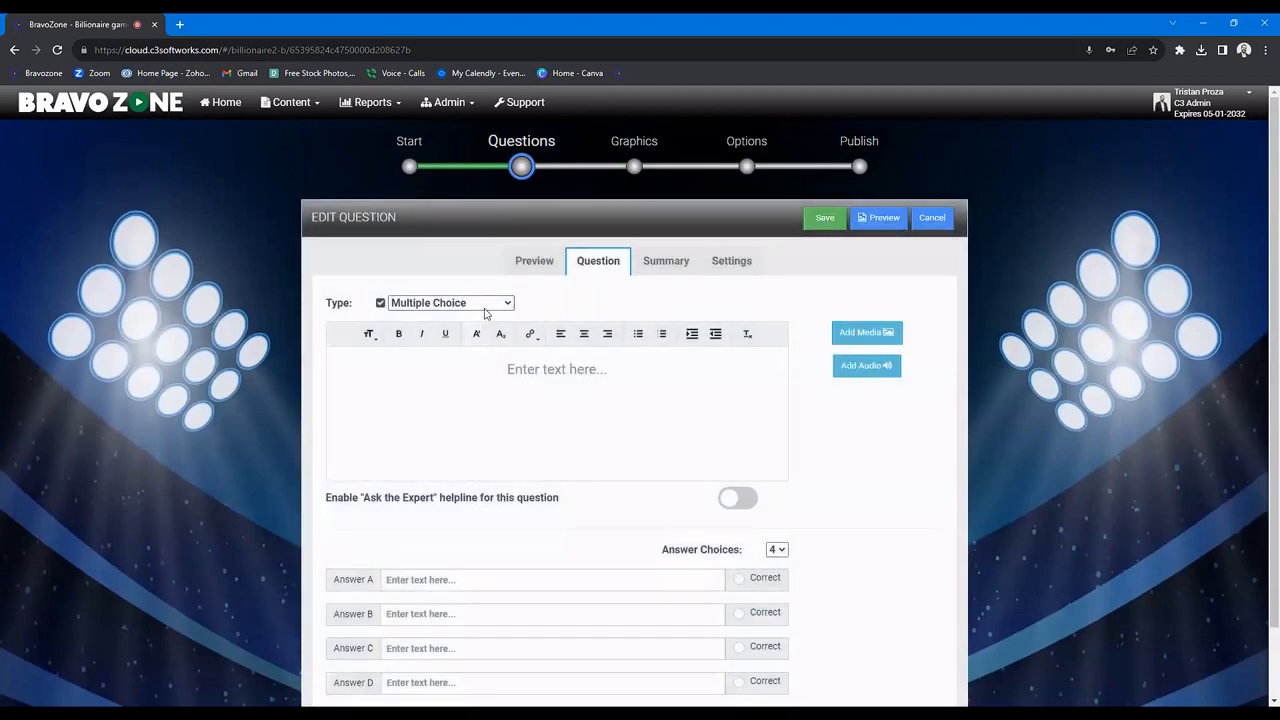
pyautogui.click(484, 304)
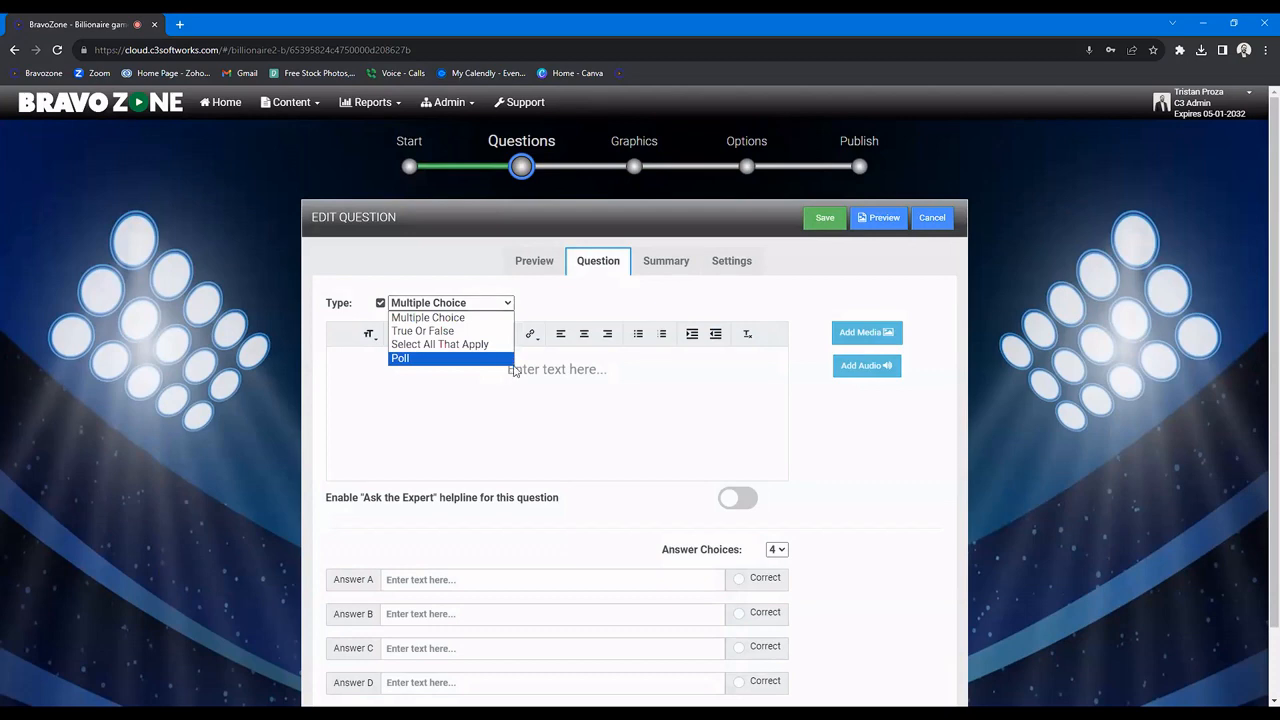
pyautogui.click(929, 241)
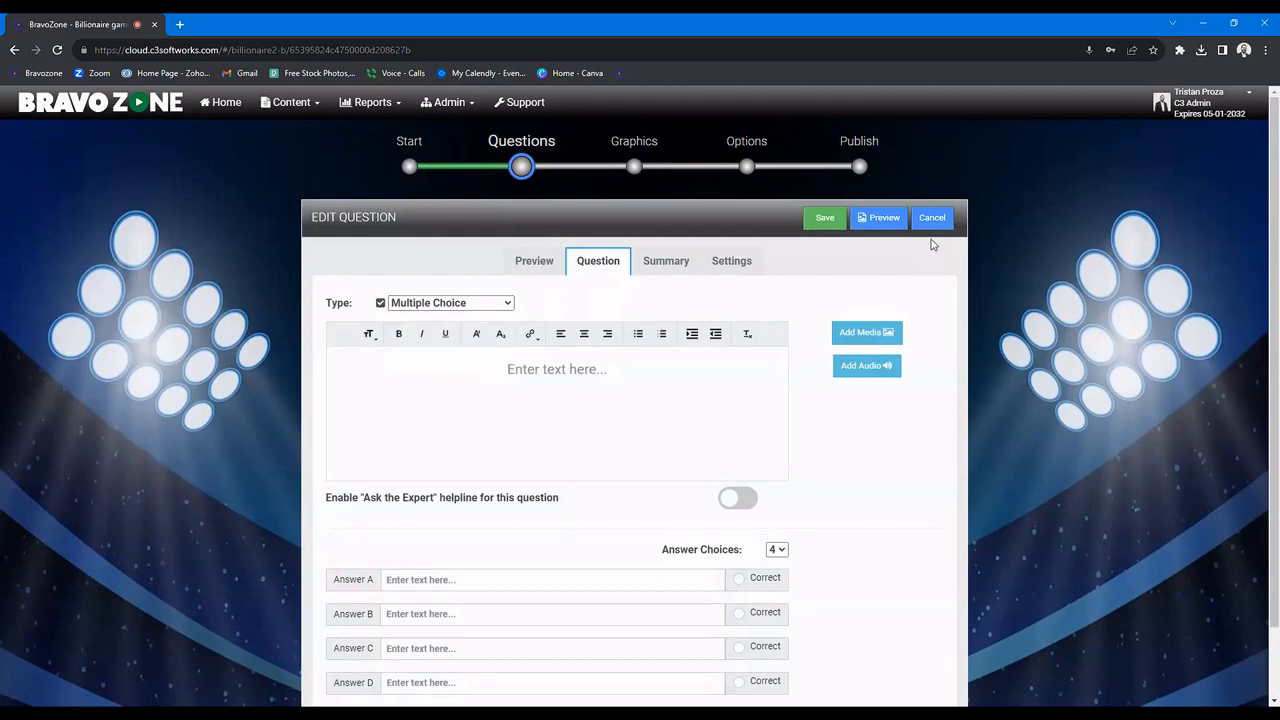
pyautogui.click(926, 223)
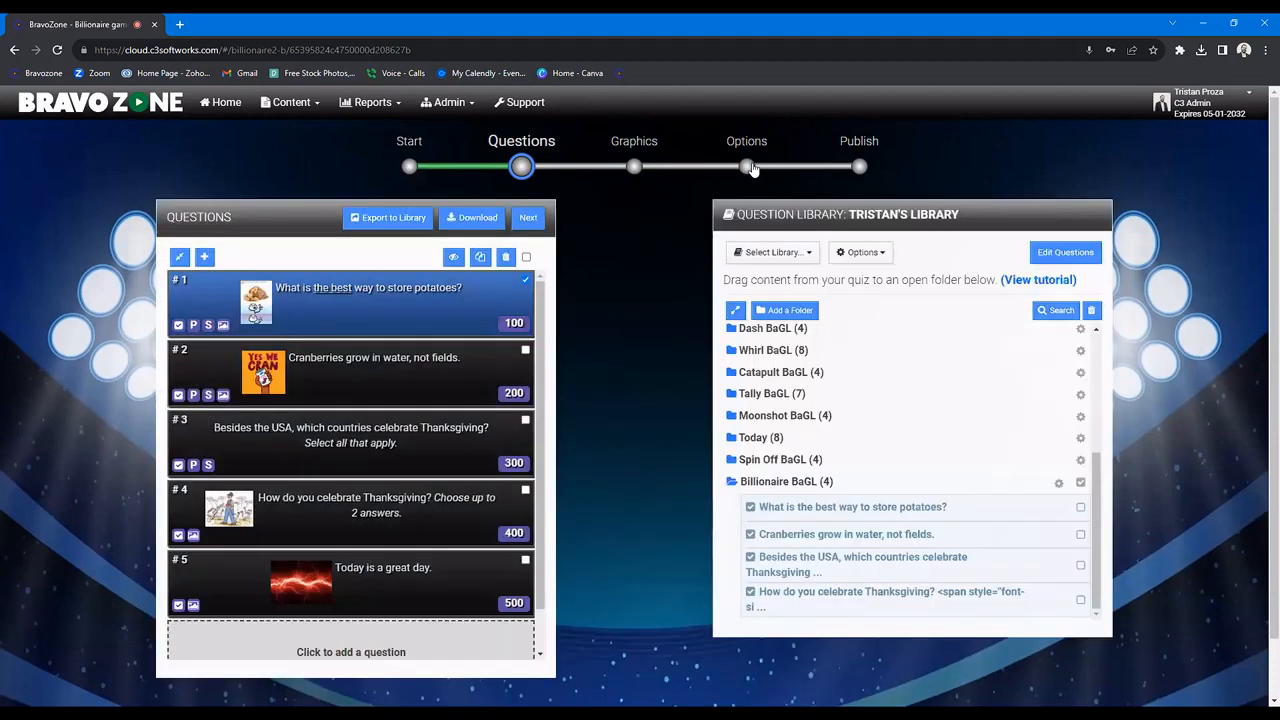
# Step: Return to the play options and set the question timer duration to 10 seconds
pyautogui.click(748, 167)
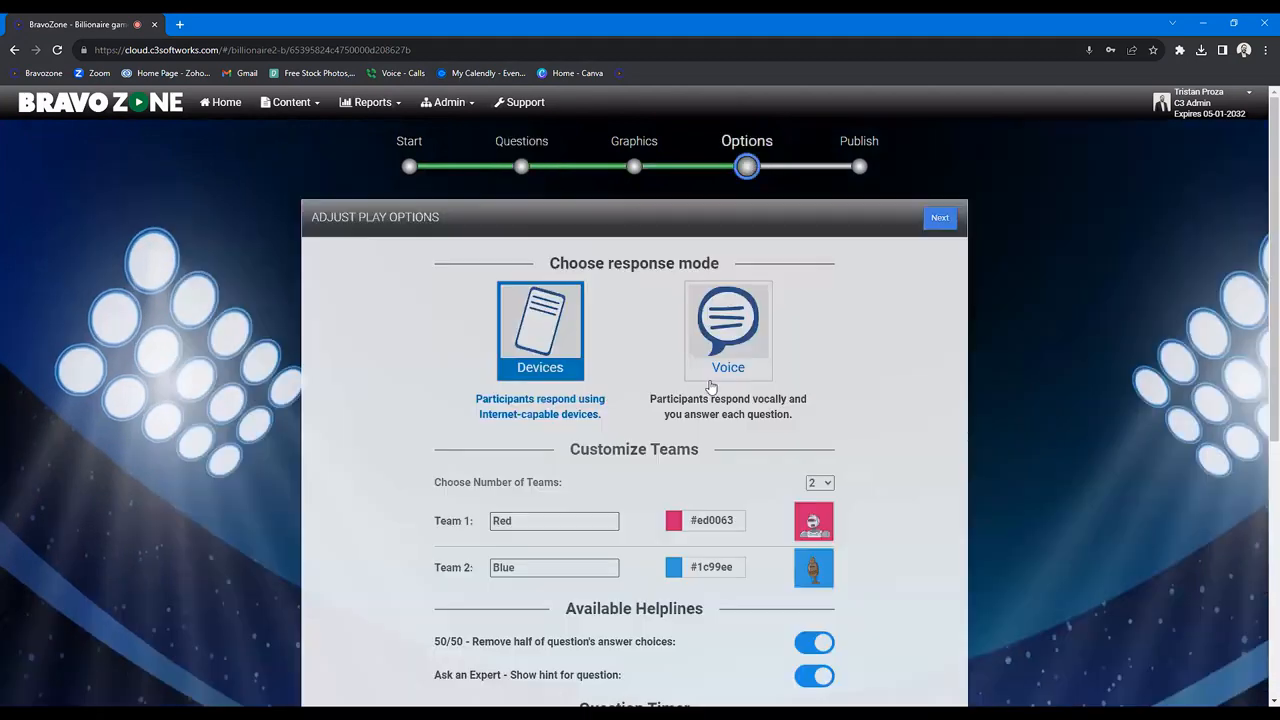
pyautogui.scroll(-4, 896, 450)
pyautogui.scroll(-1, 897, 451)
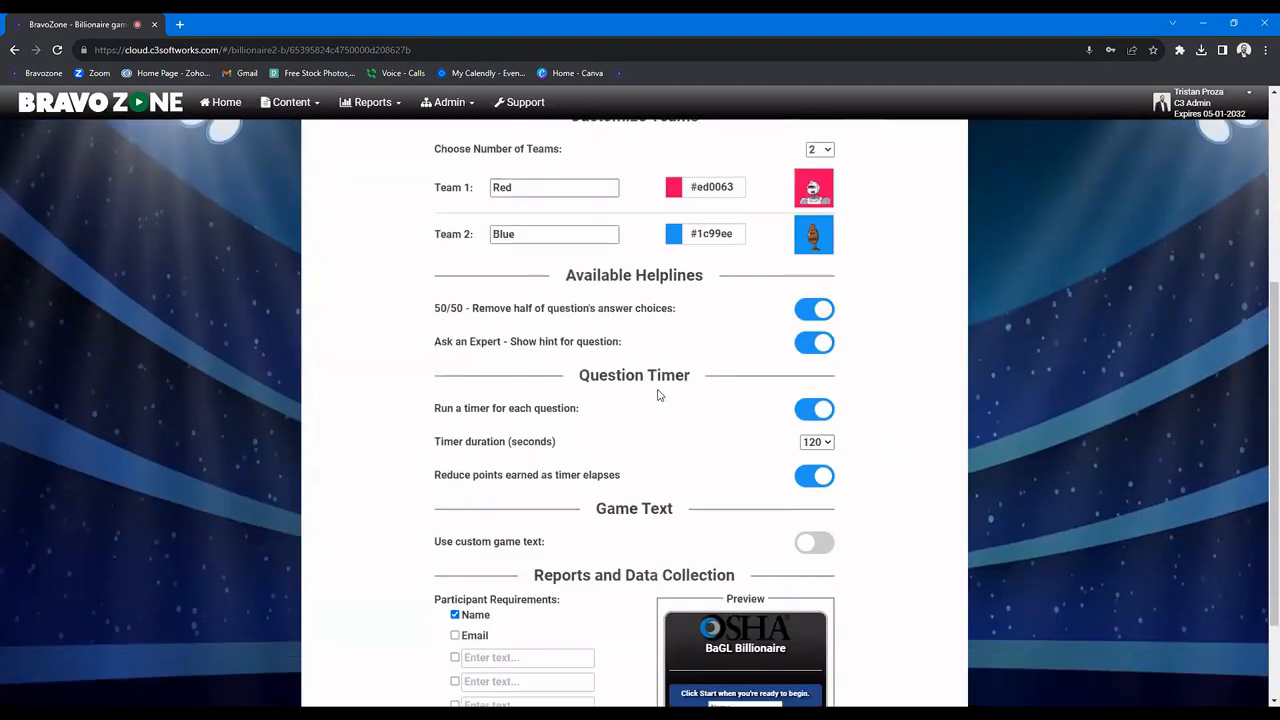
pyautogui.click(818, 443)
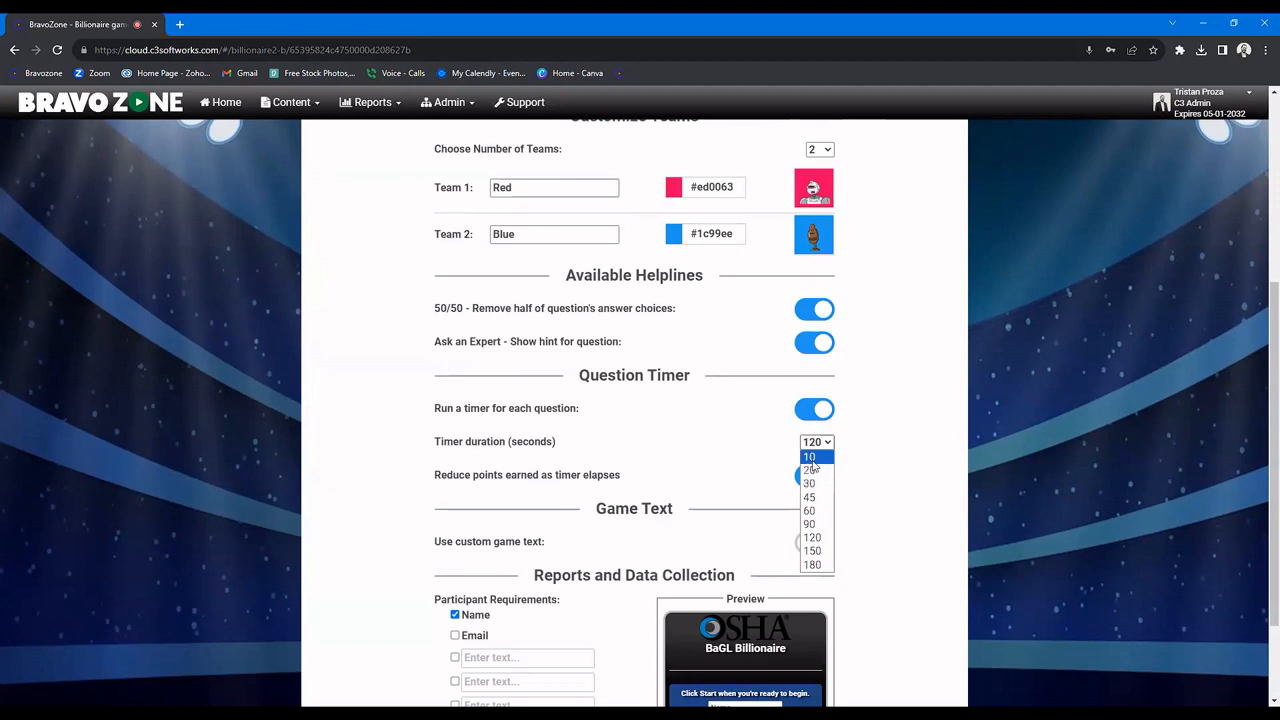
pyautogui.click(811, 458)
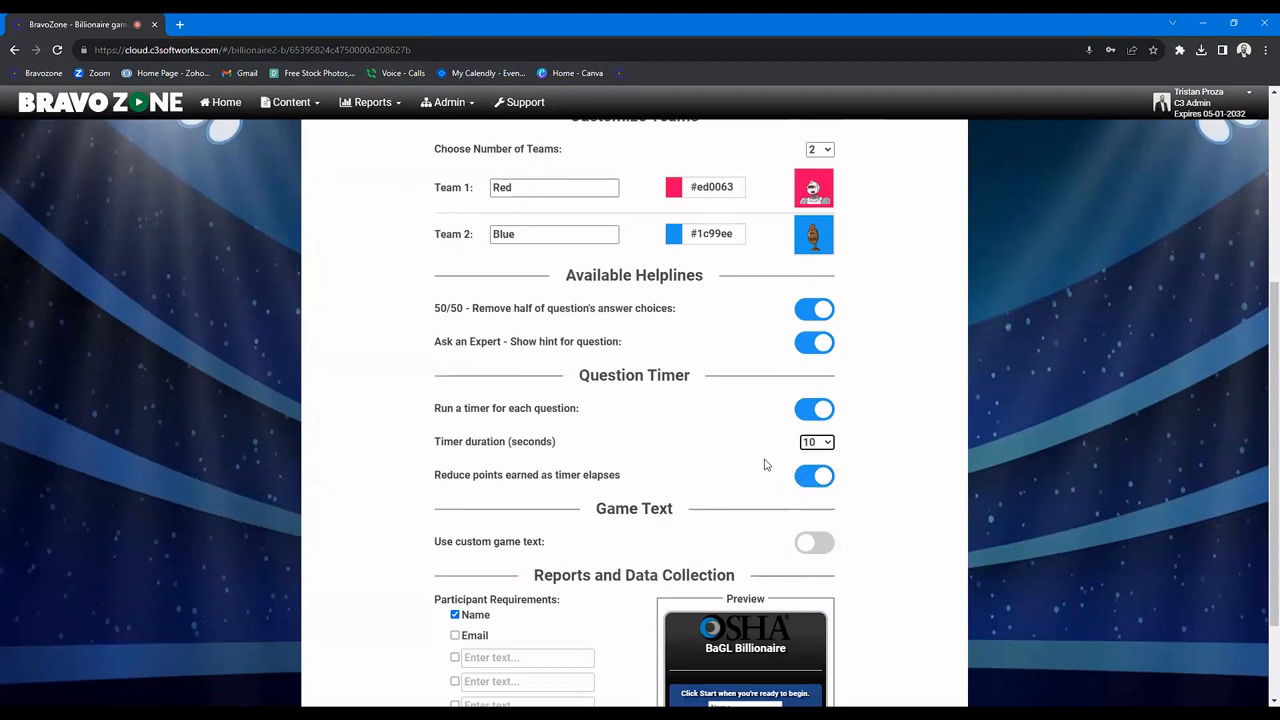
# Step: Enable custom game text, change the pointsUnit text to "Turkeys", and save it
pyautogui.scroll(-1, 765, 460)
pyautogui.click(818, 428)
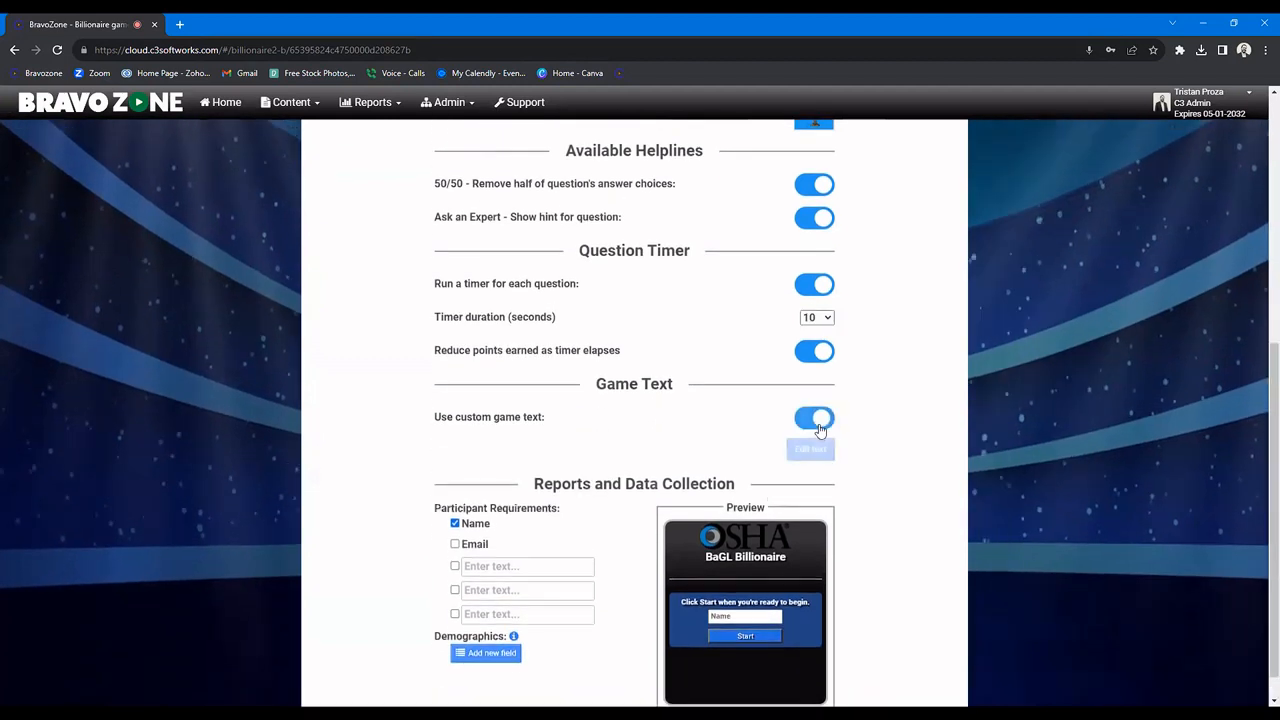
pyautogui.click(815, 449)
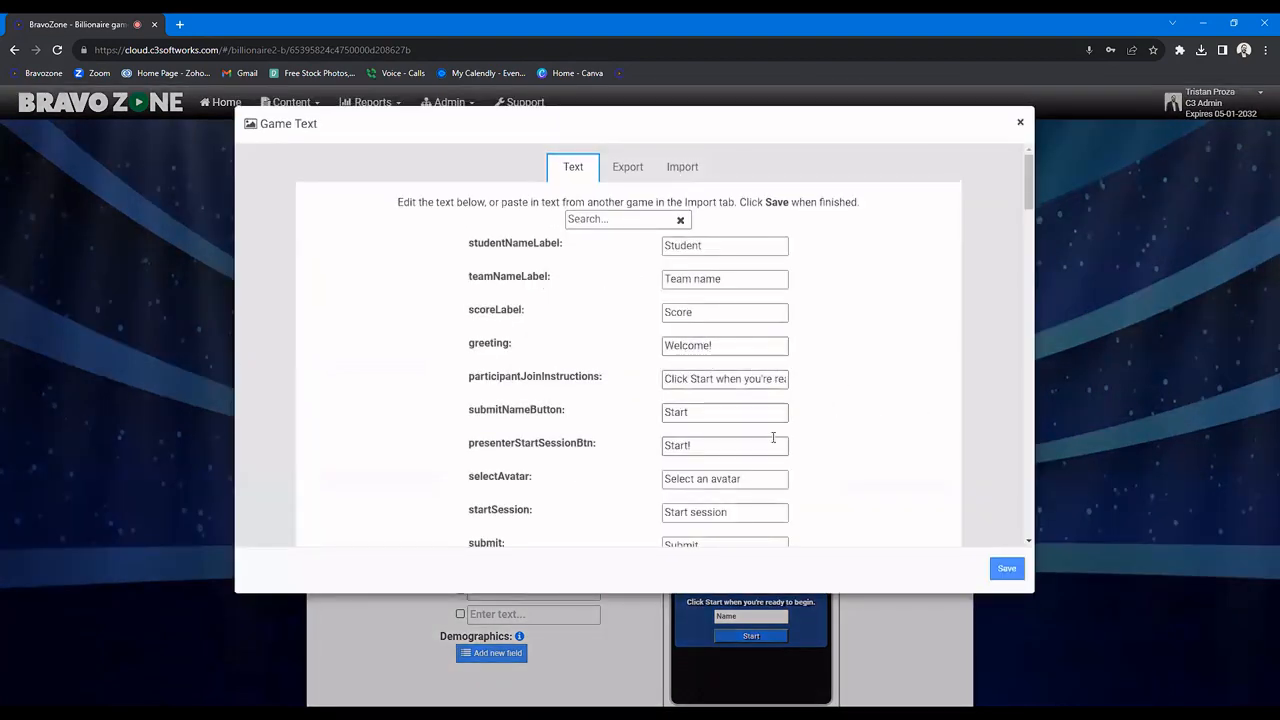
pyautogui.scroll(-2, 851, 446)
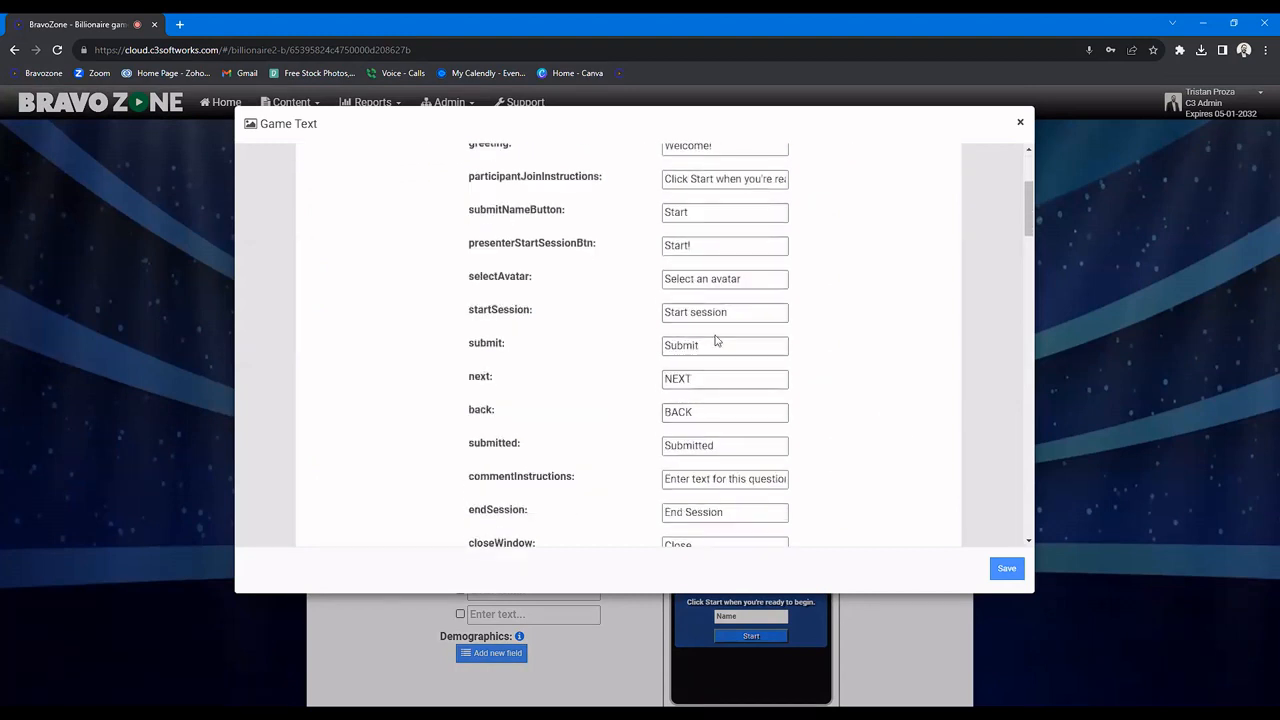
pyautogui.scroll(-3, 877, 417)
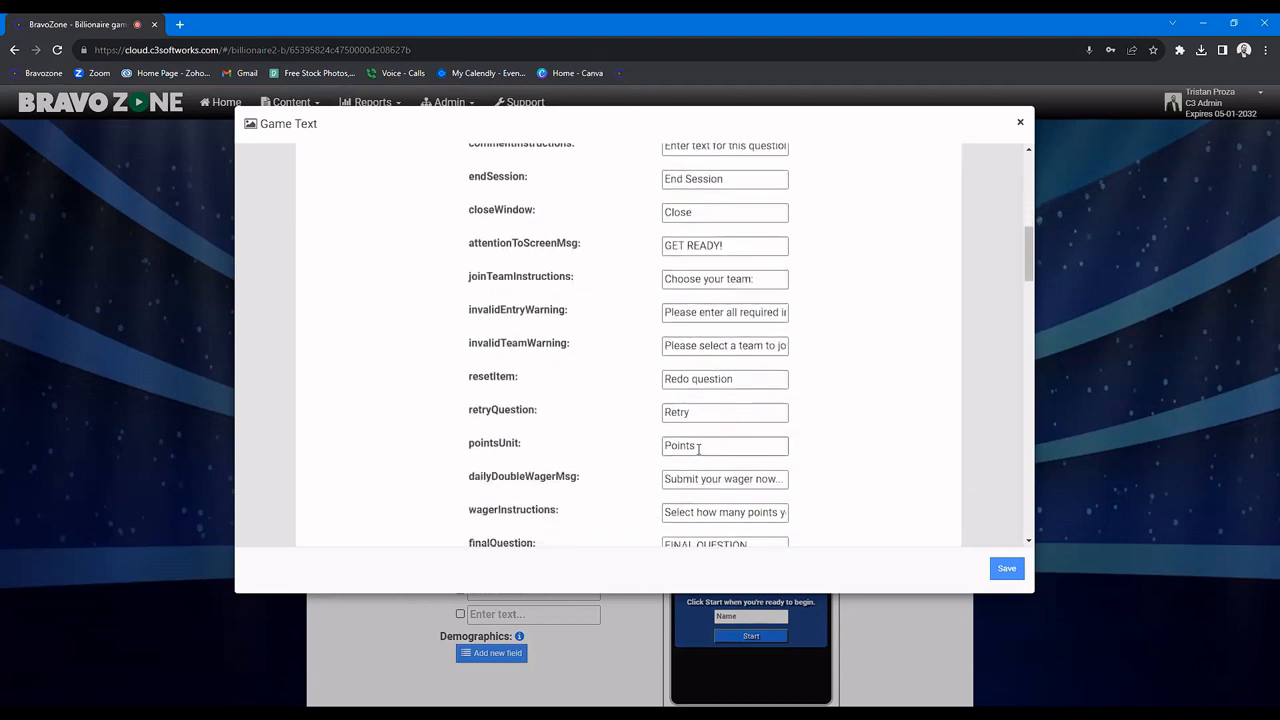
pyautogui.moveTo(700, 448); pyautogui.dragTo(664, 446)
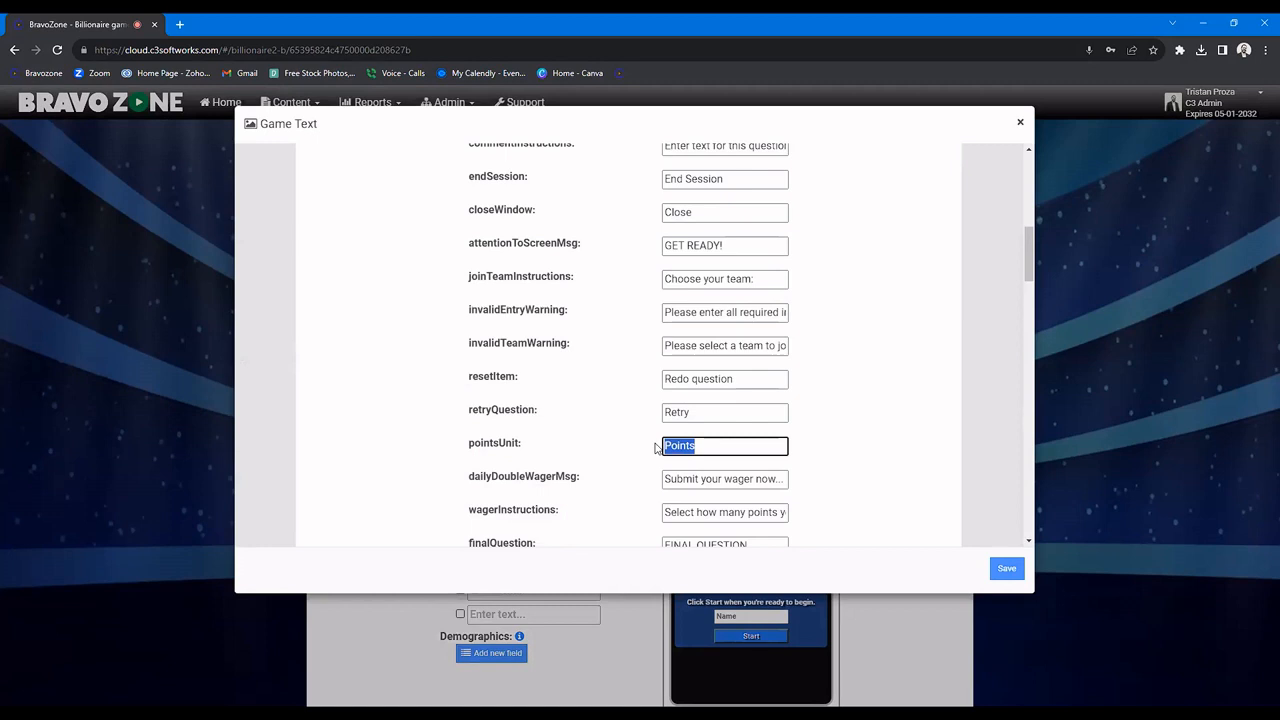
pyautogui.write('T')
pyautogui.write('urkeys')
pyautogui.click(1008, 572)
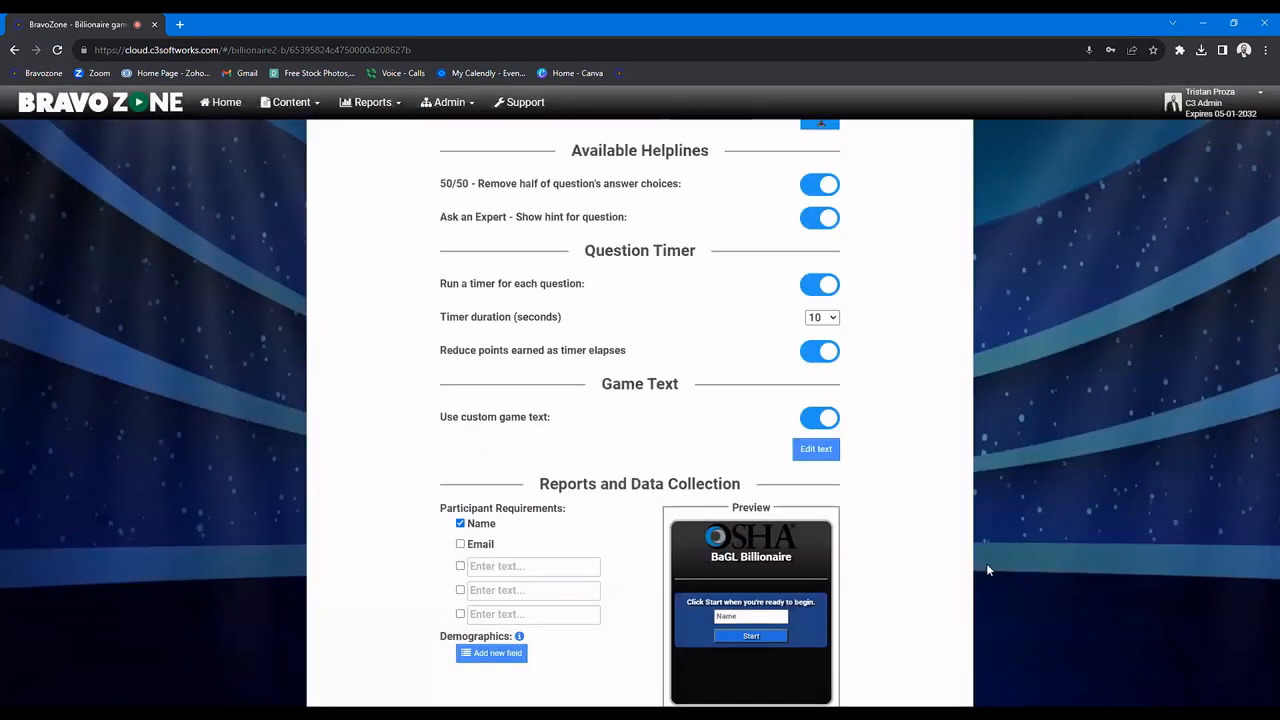
# Step: Look over the data collection settings, continue to the Publish stage, and turn on Show in Shared Content
pyautogui.scroll(-1, 726, 449)
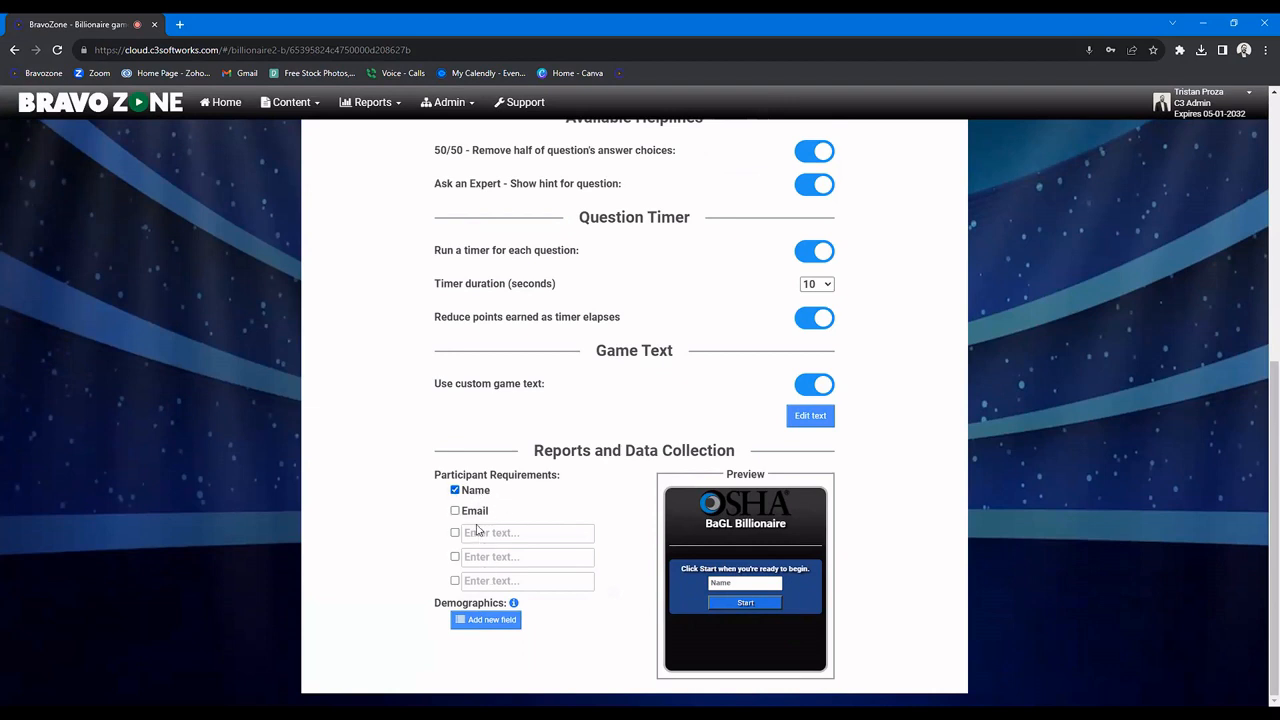
pyautogui.scroll(5, 869, 366)
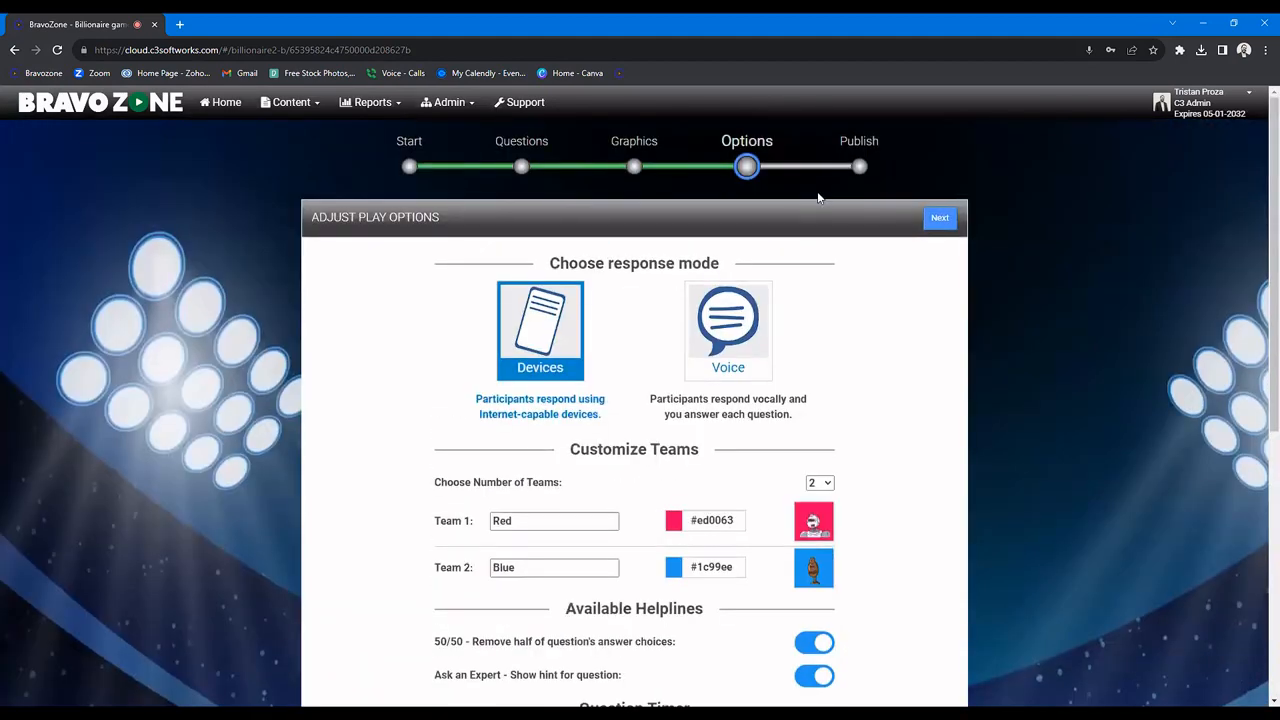
pyautogui.click(859, 167)
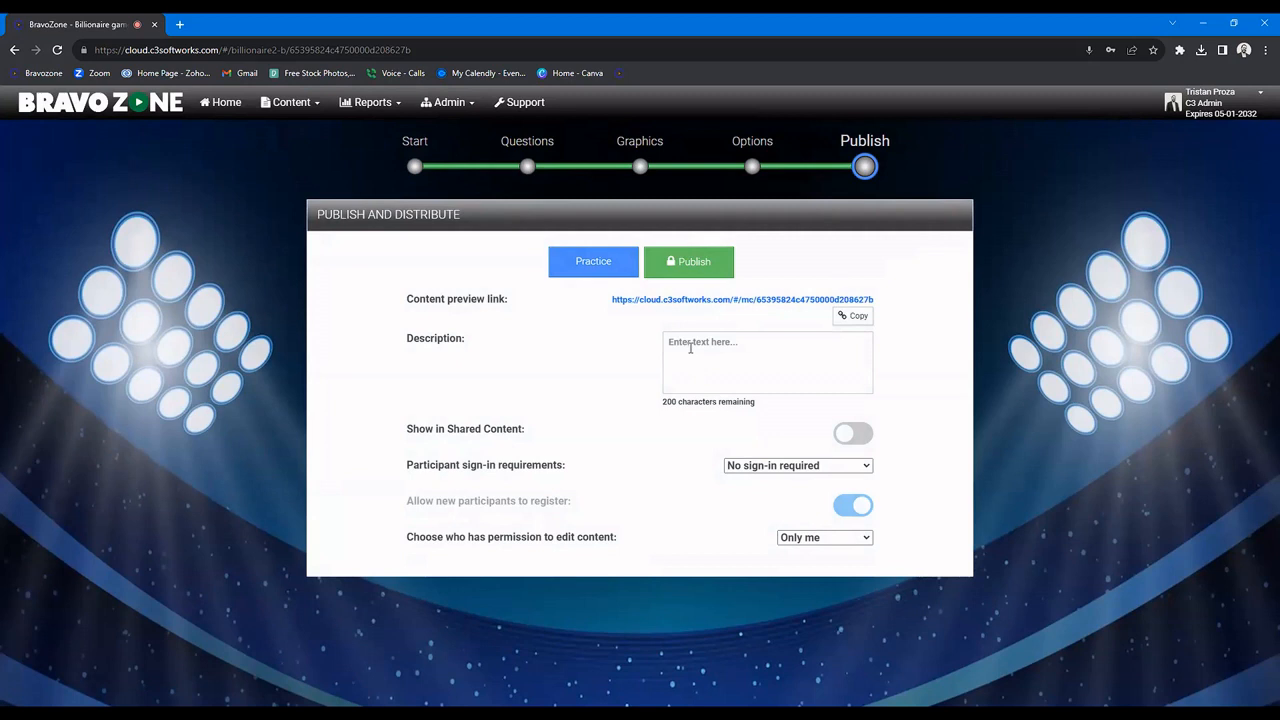
pyautogui.click(861, 439)
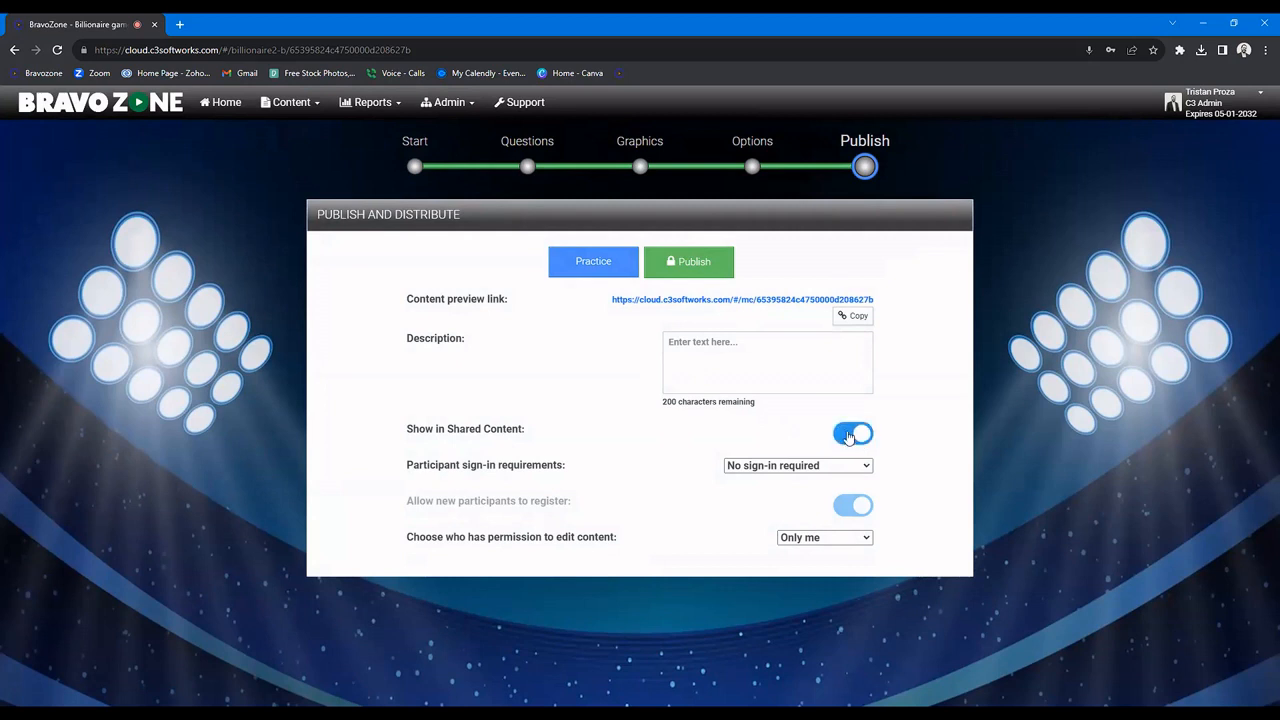
# Step: Turn off Show in Shared Content, and review the participant requirements in the Options stage before returning to Publish
pyautogui.click(864, 438)
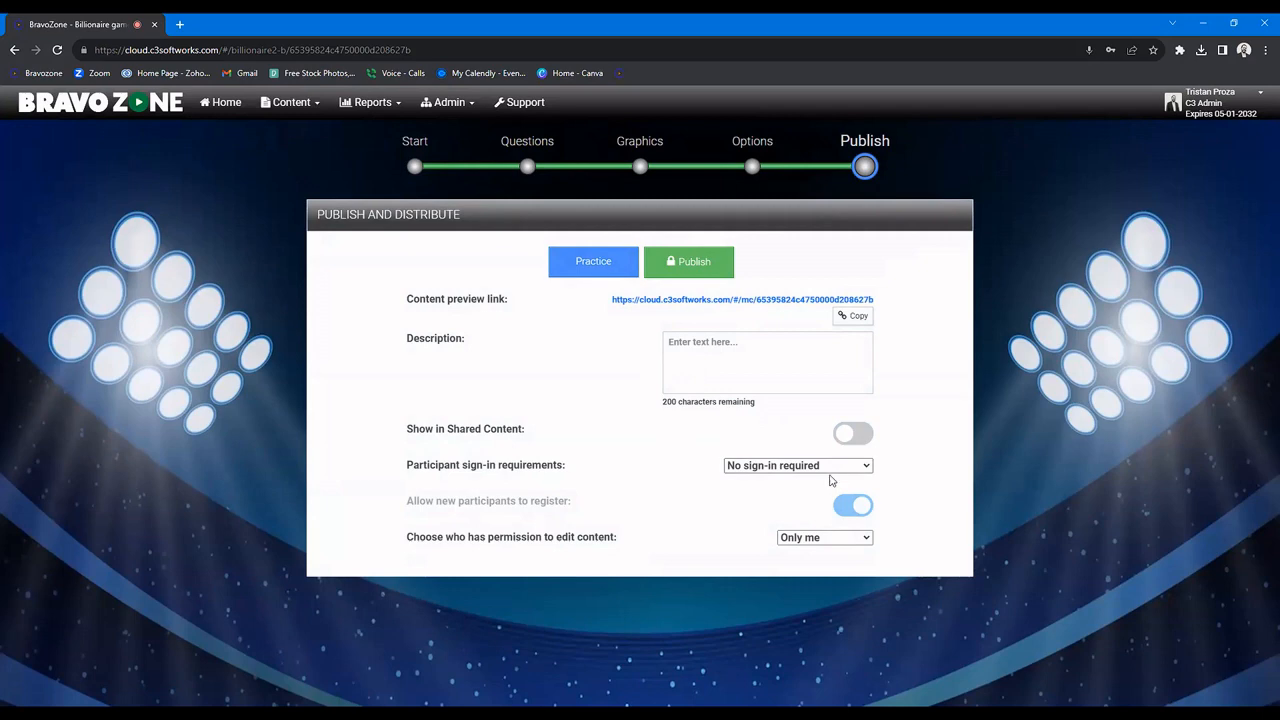
pyautogui.click(753, 167)
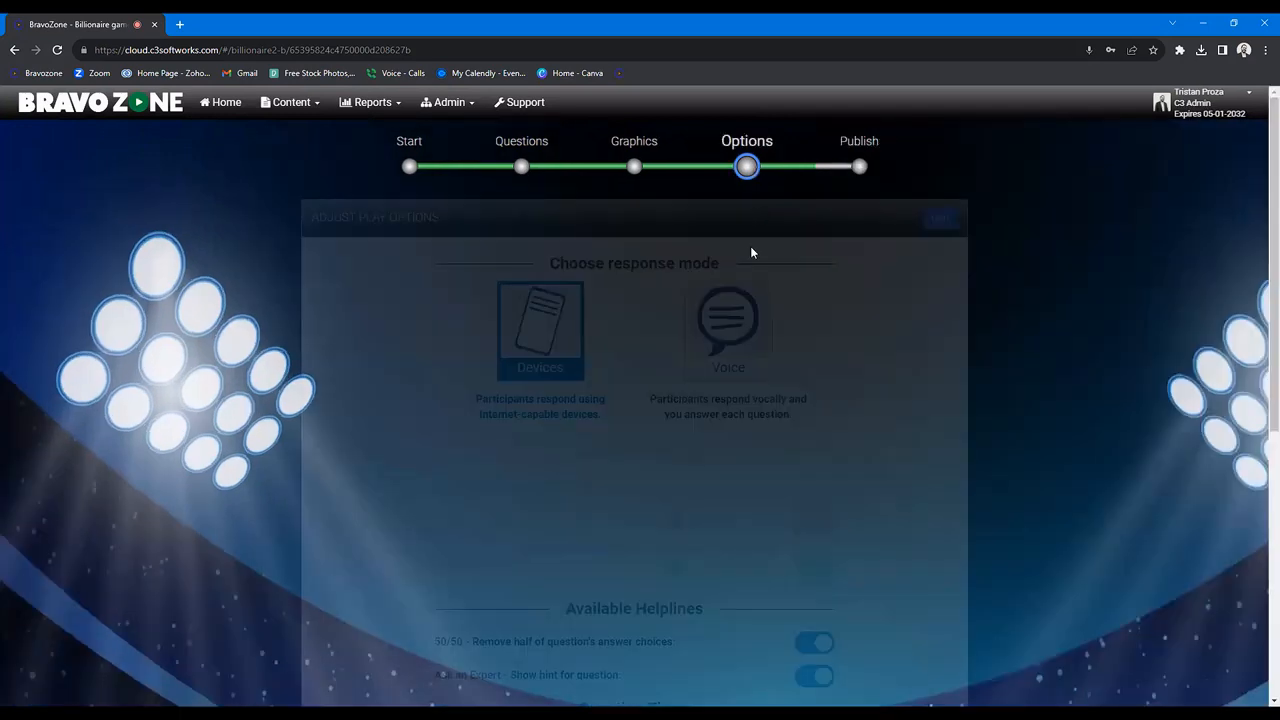
pyautogui.scroll(-5, 711, 503)
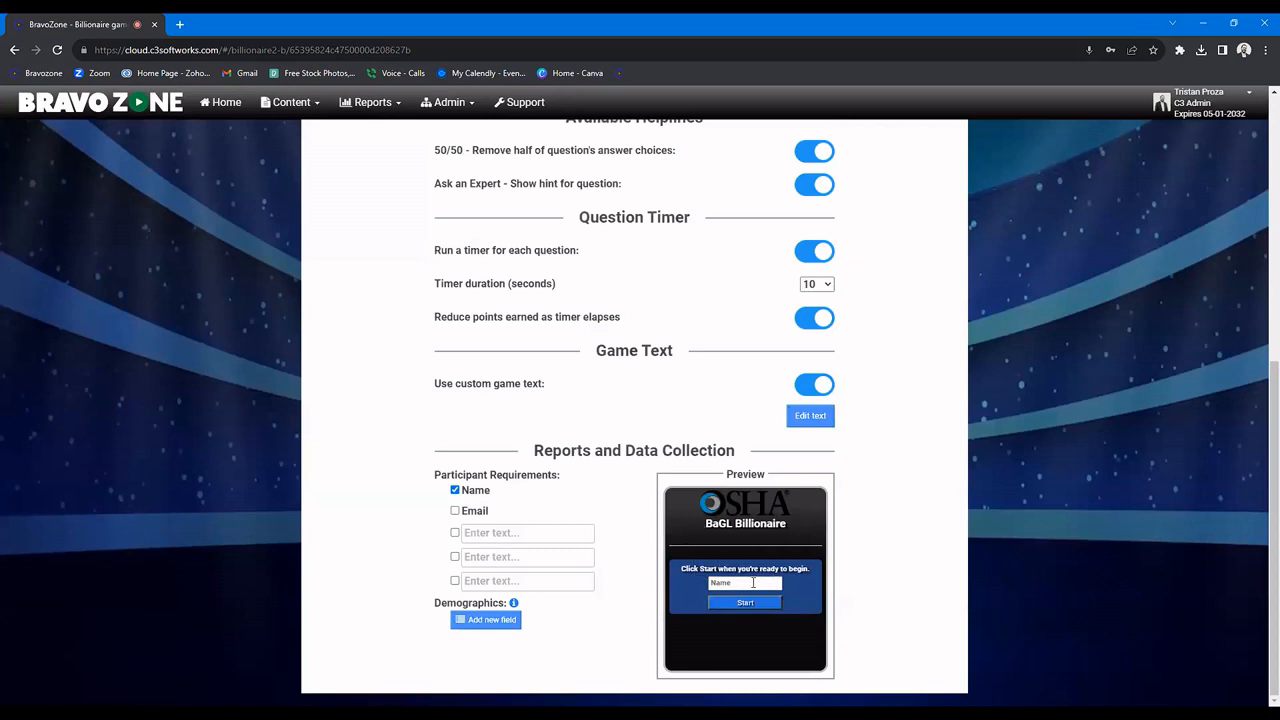
pyautogui.scroll(5, 723, 430)
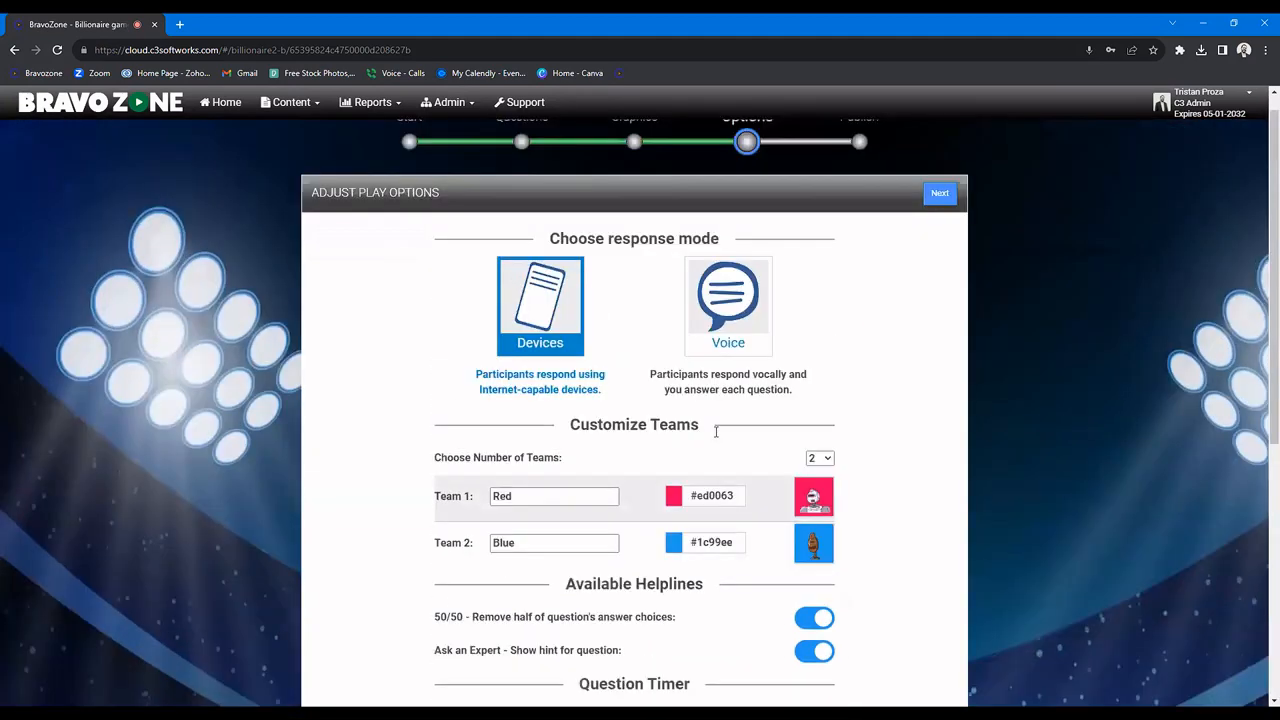
pyautogui.click(859, 169)
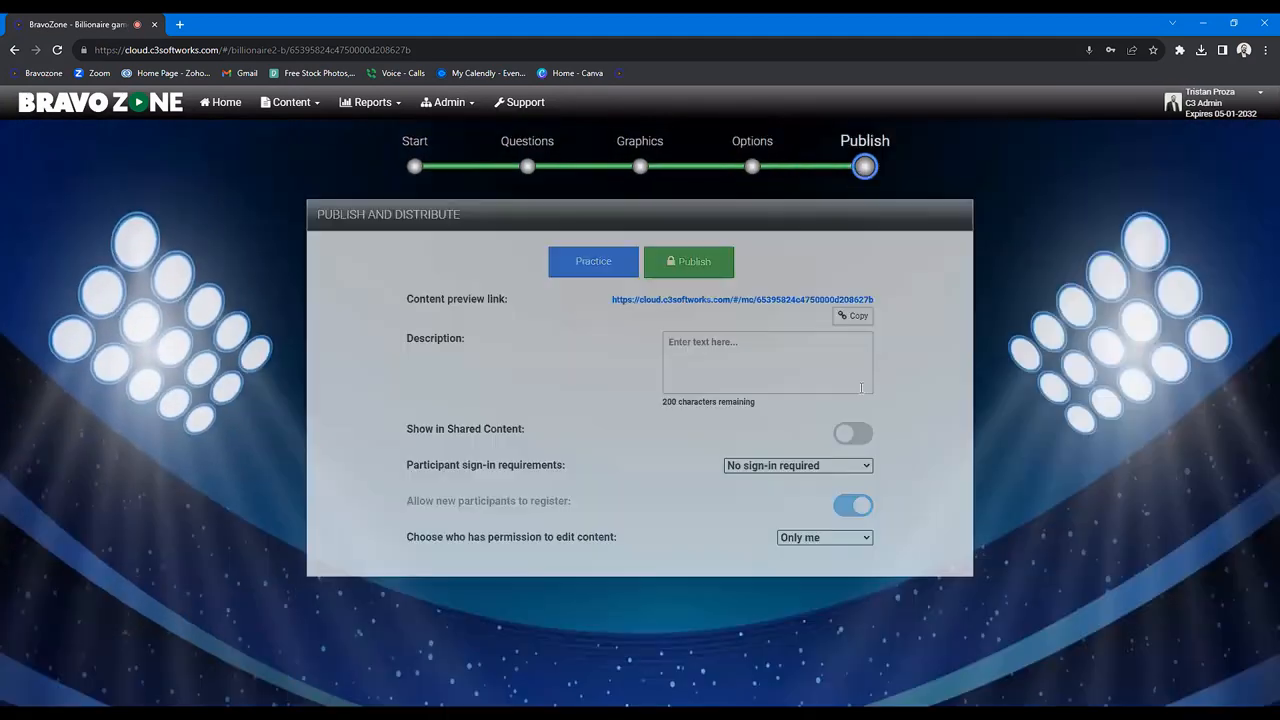
# Step: Set the participant sign-in requirements to Sign-in required and check the data collection preview in the Options stage
pyautogui.click(803, 468)
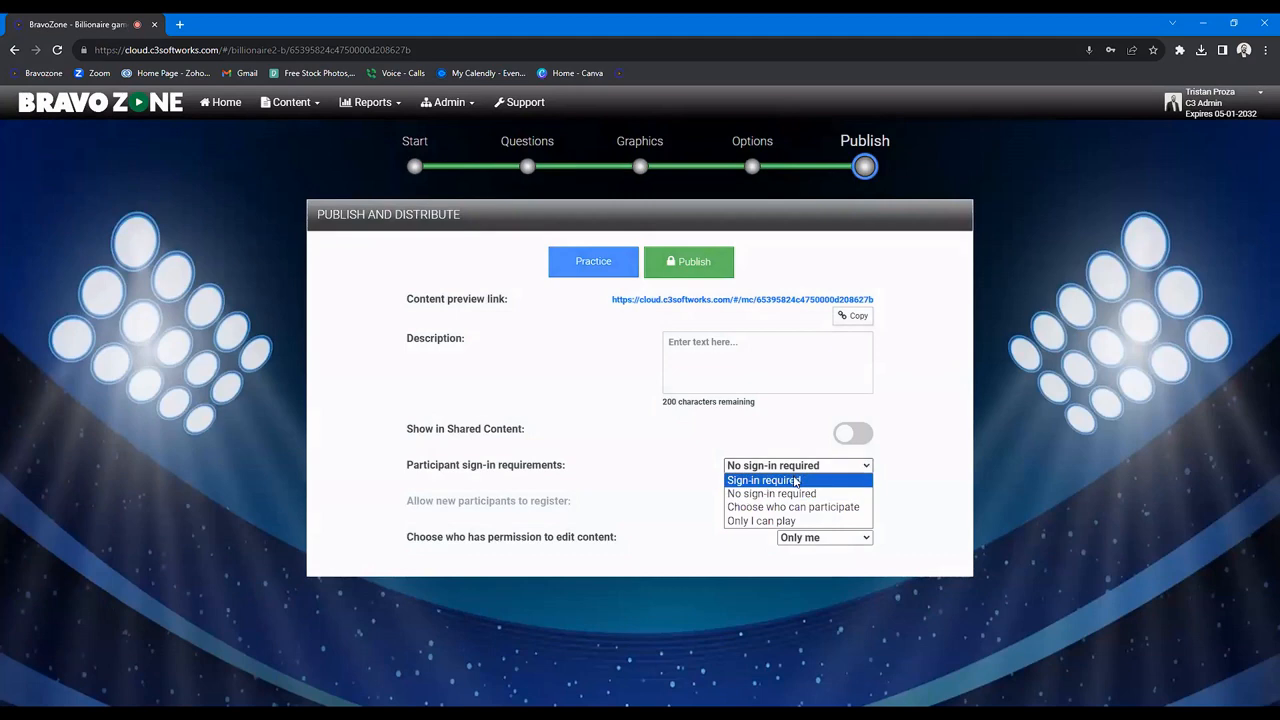
pyautogui.click(797, 478)
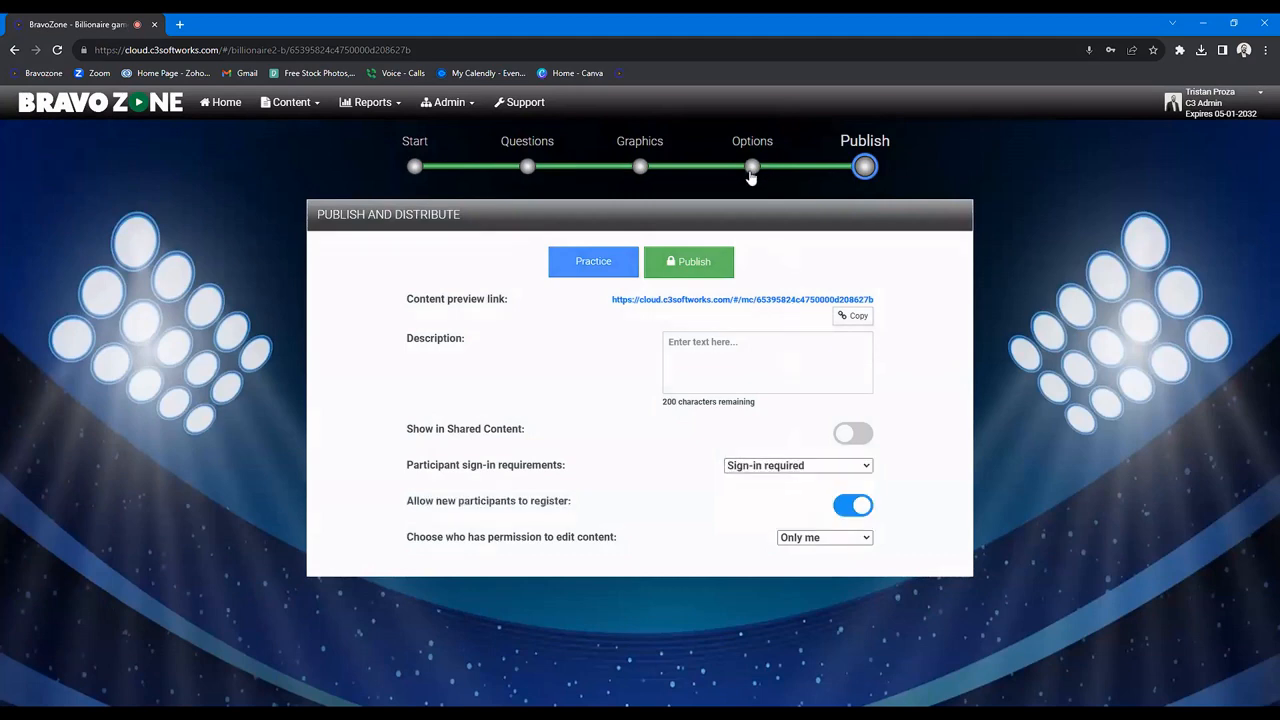
pyautogui.click(752, 167)
pyautogui.scroll(-5, 716, 444)
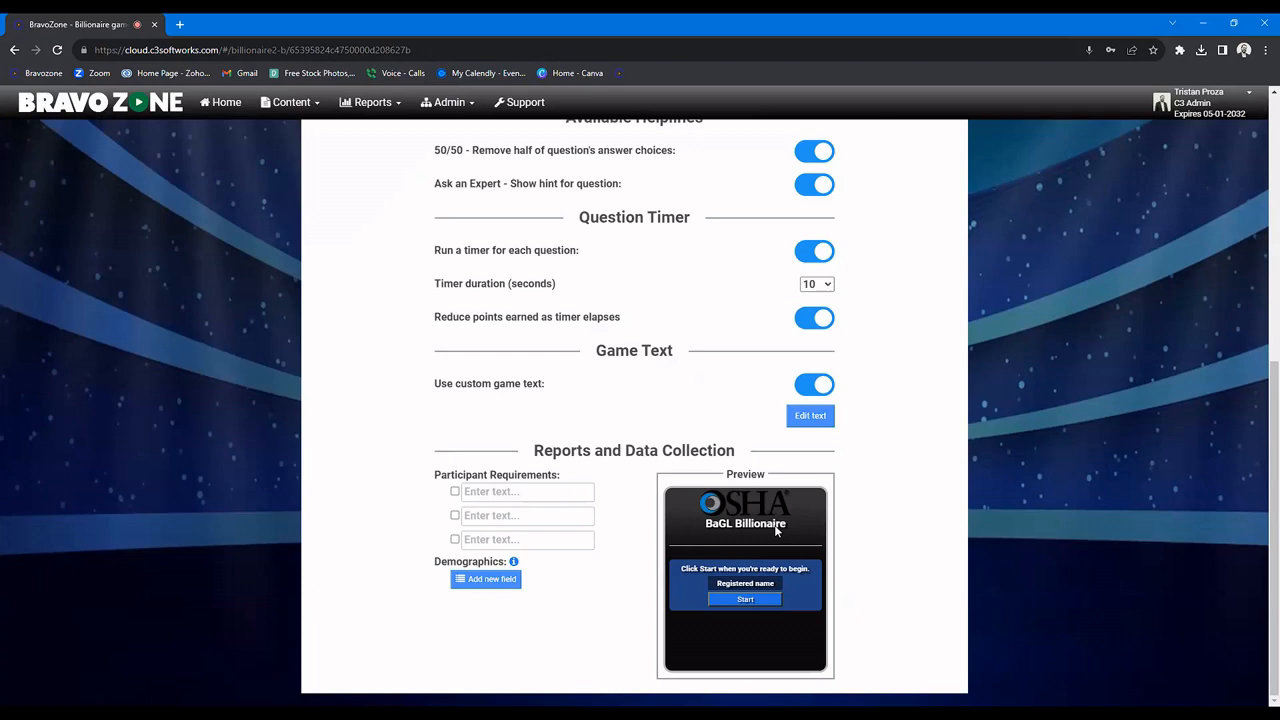
pyautogui.scroll(6, 776, 530)
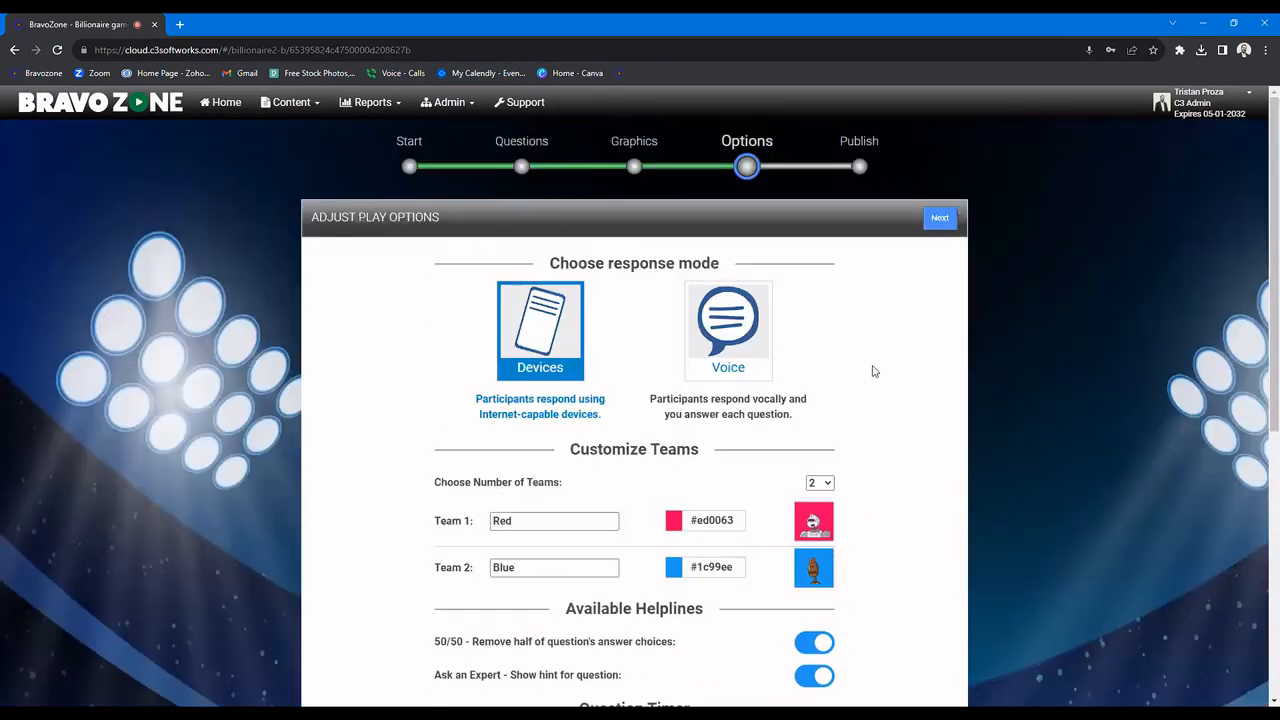
# Step: Return to the Publish stage and set the participant sign-in requirements back to No sign-in required
pyautogui.click(865, 167)
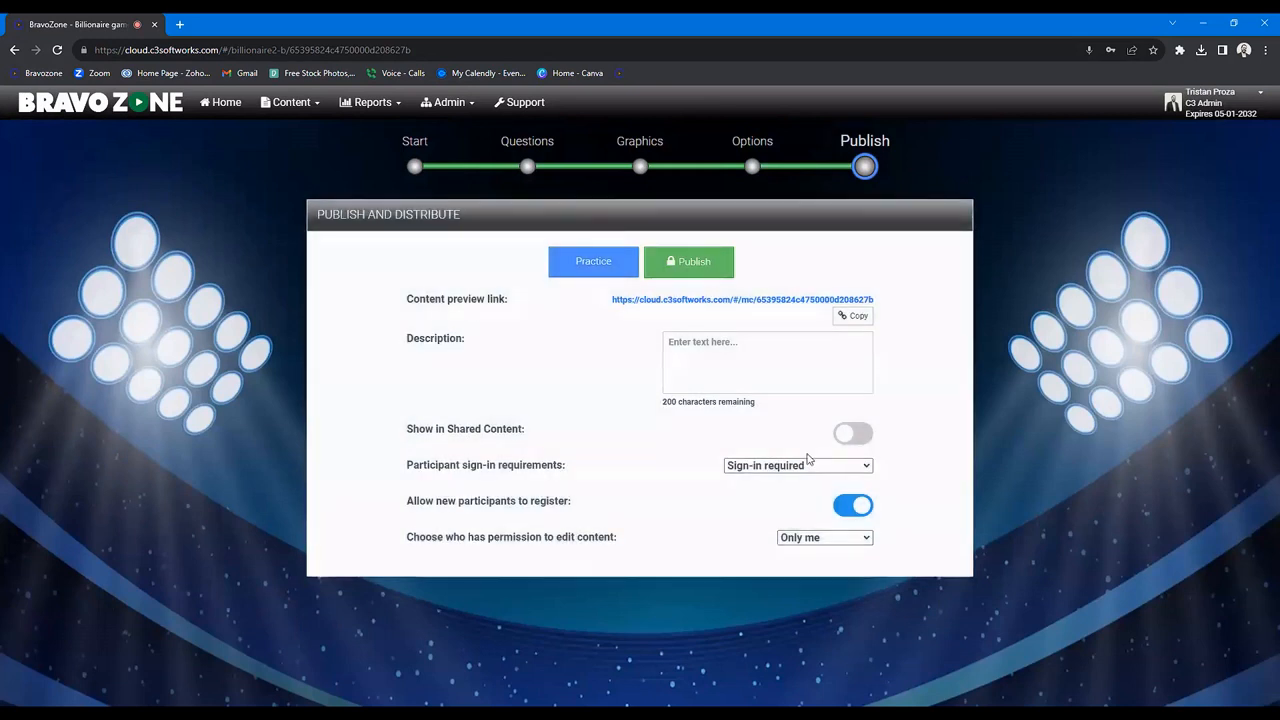
pyautogui.click(790, 468)
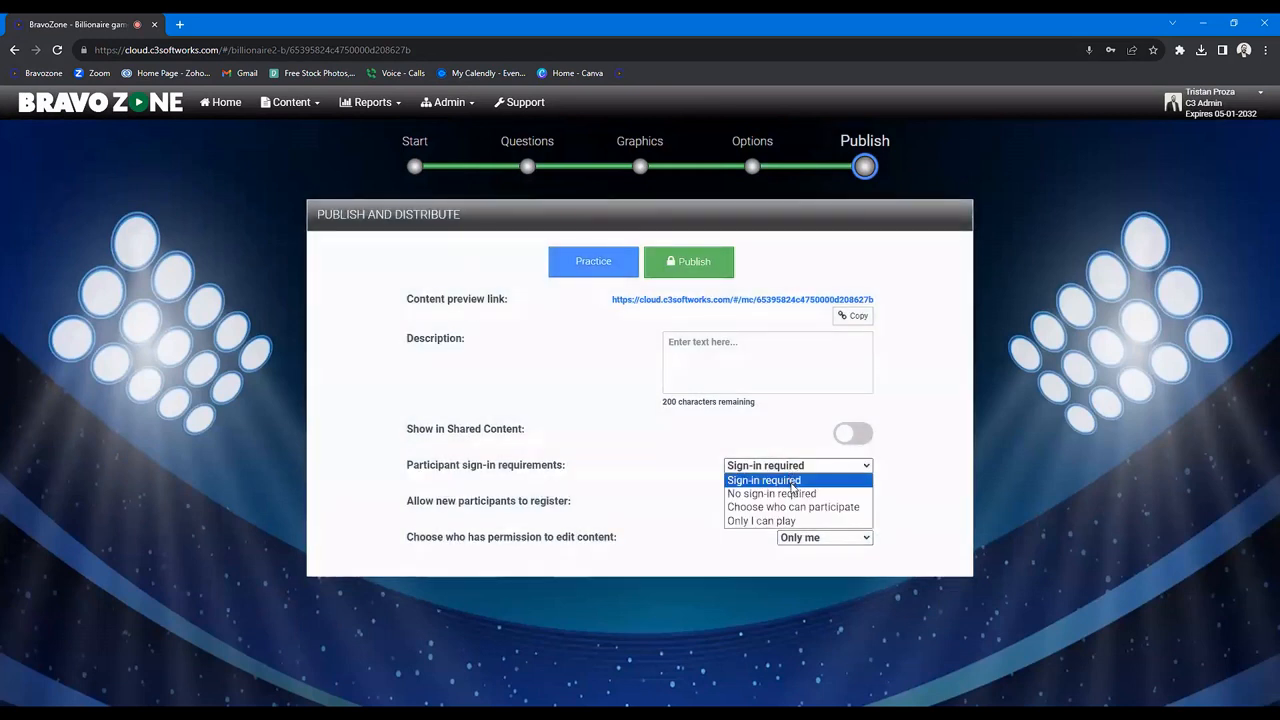
pyautogui.click(796, 492)
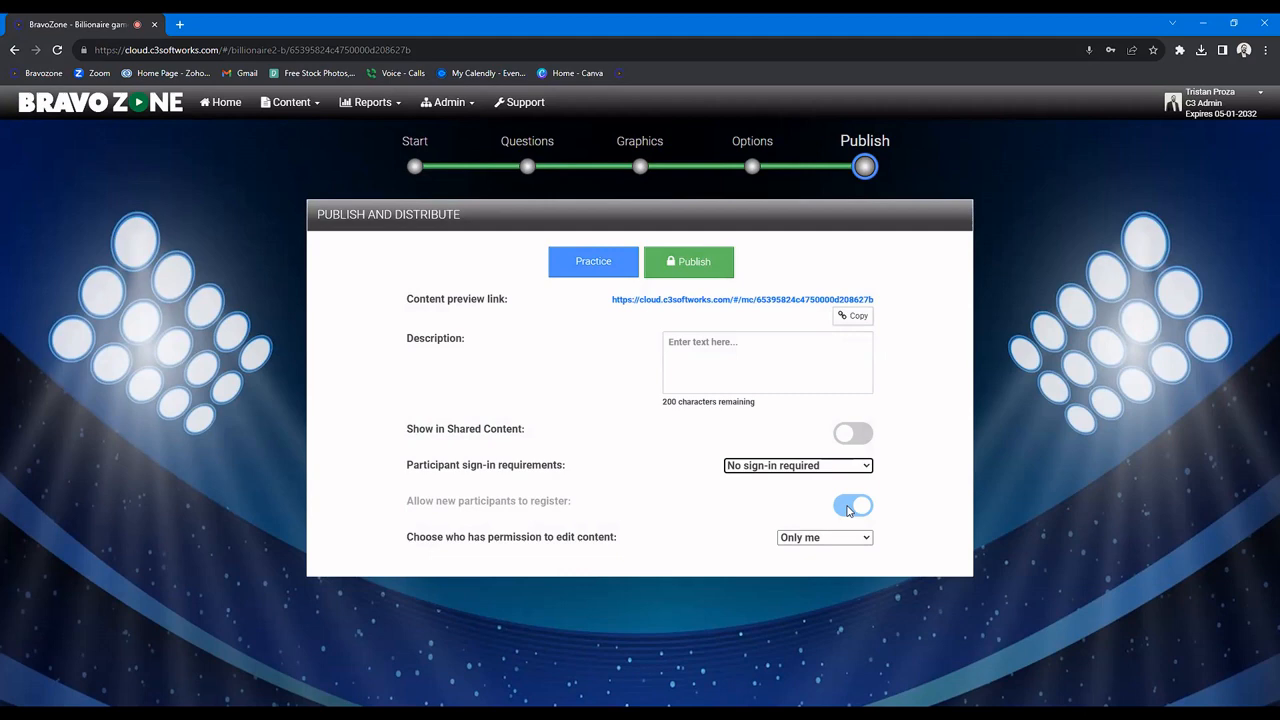
# Step: Publish the game and open a practice session for it
pyautogui.click(714, 270)
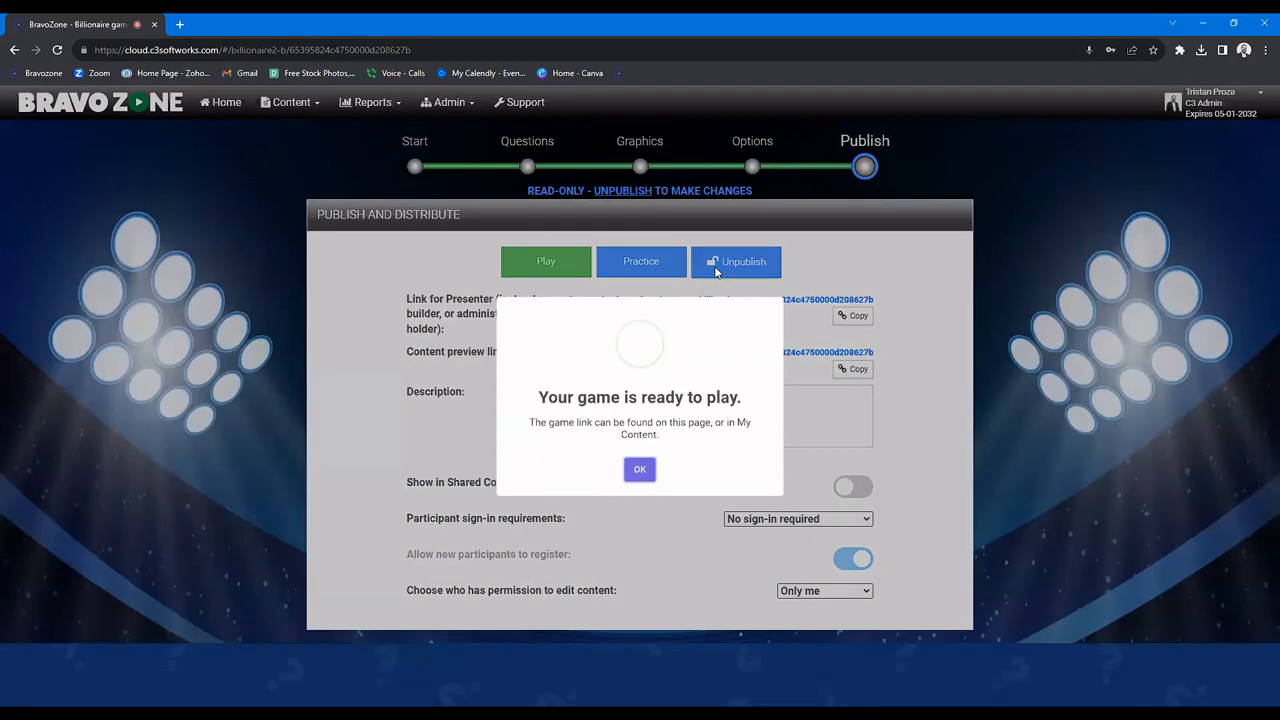
pyautogui.click(645, 478)
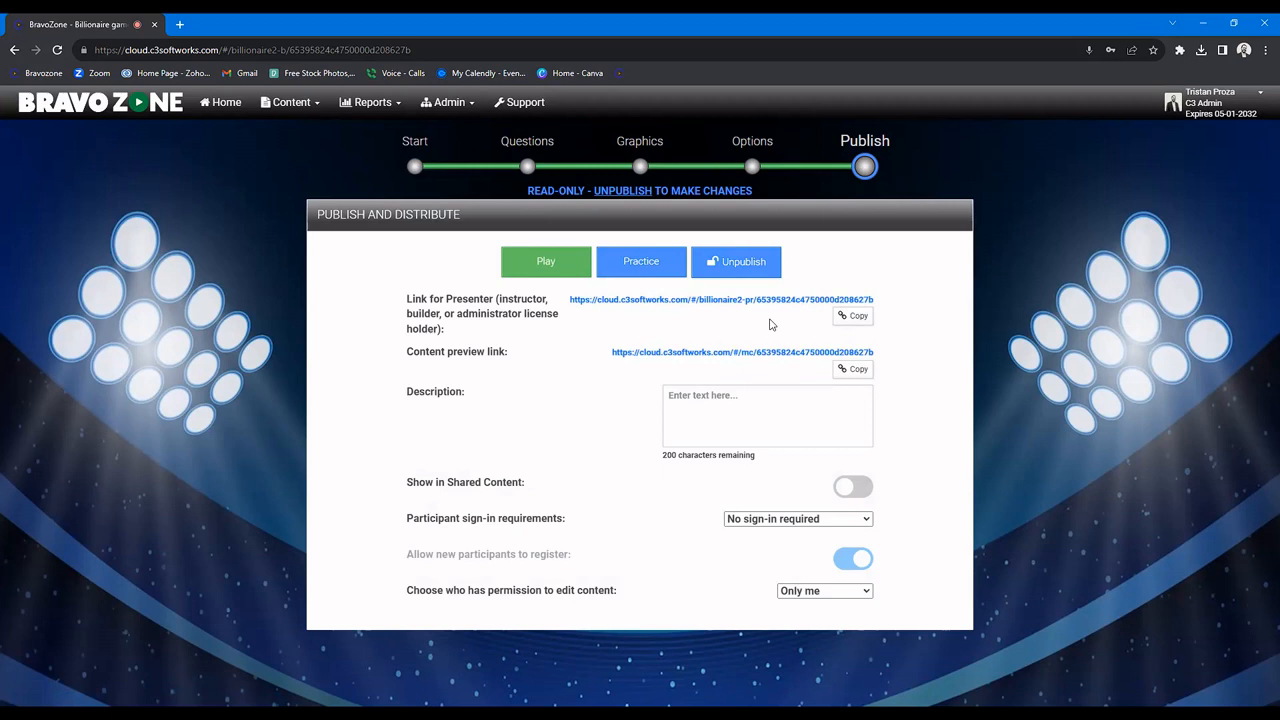
pyautogui.click(641, 264)
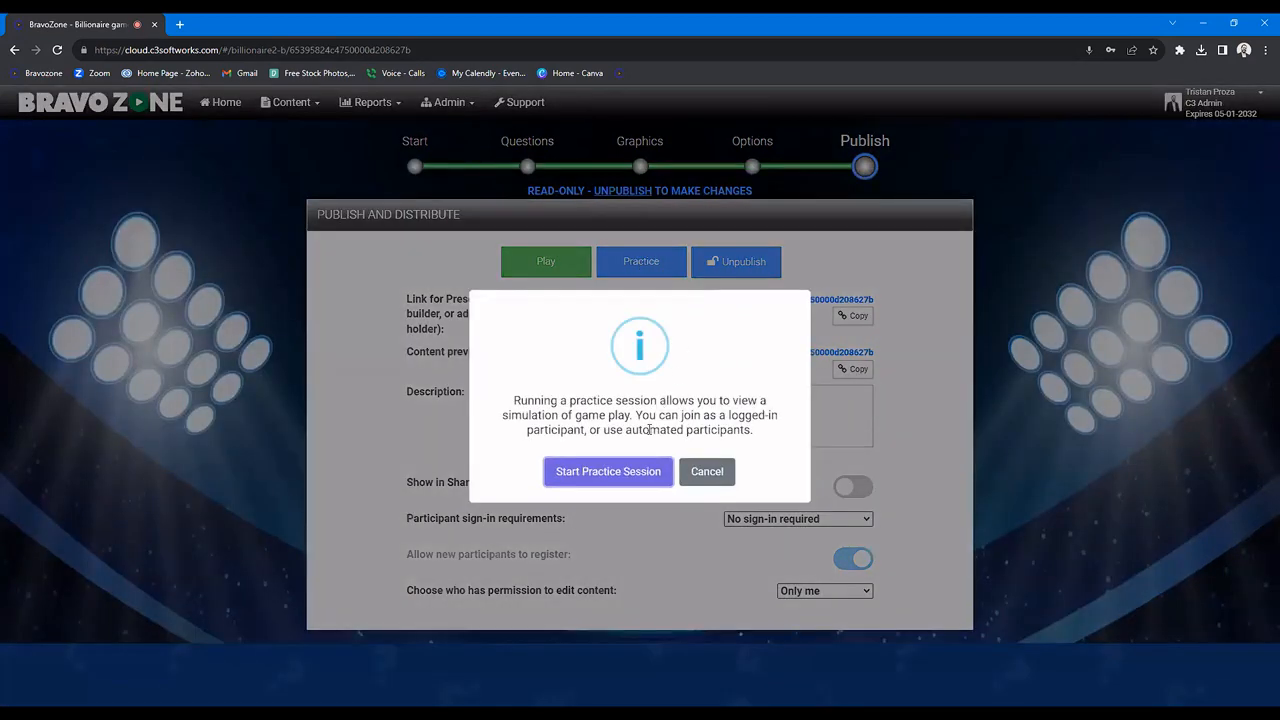
pyautogui.click(630, 473)
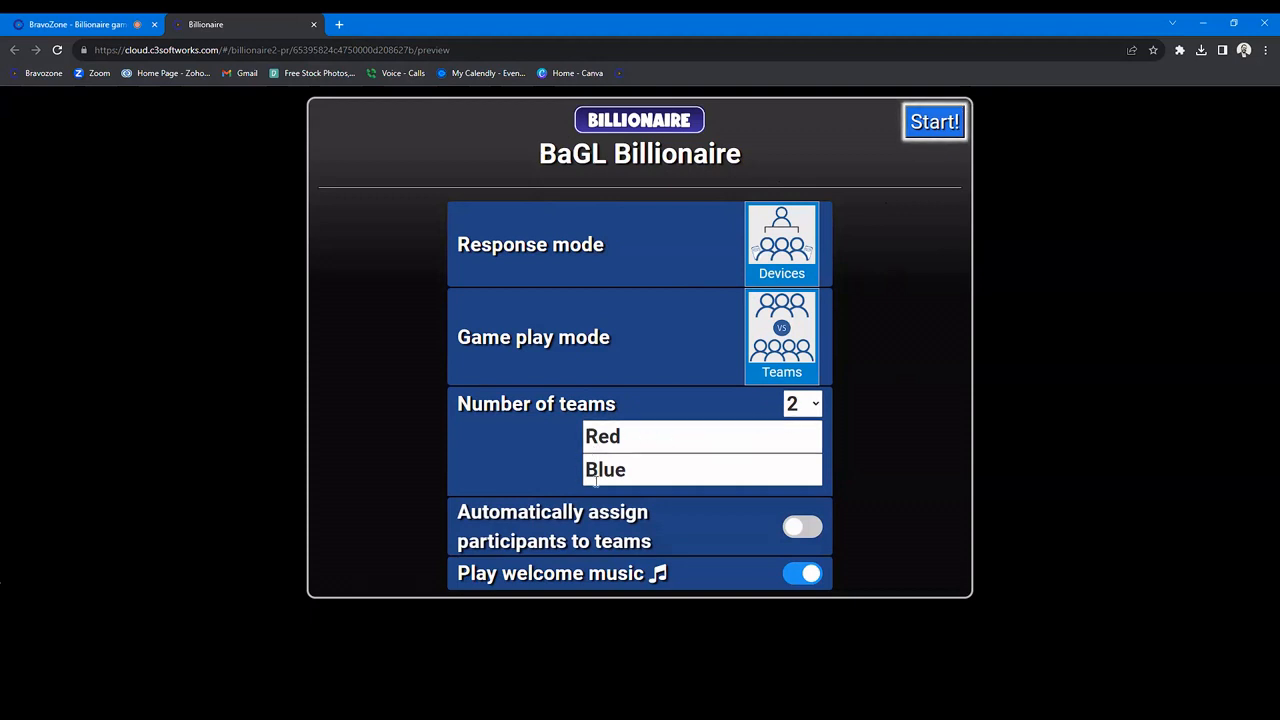
# Step: Enable automatic assignment of participants to teams and start the practice game in full screen, advancing to the join screen
pyautogui.click(806, 527)
pyautogui.click(928, 124)
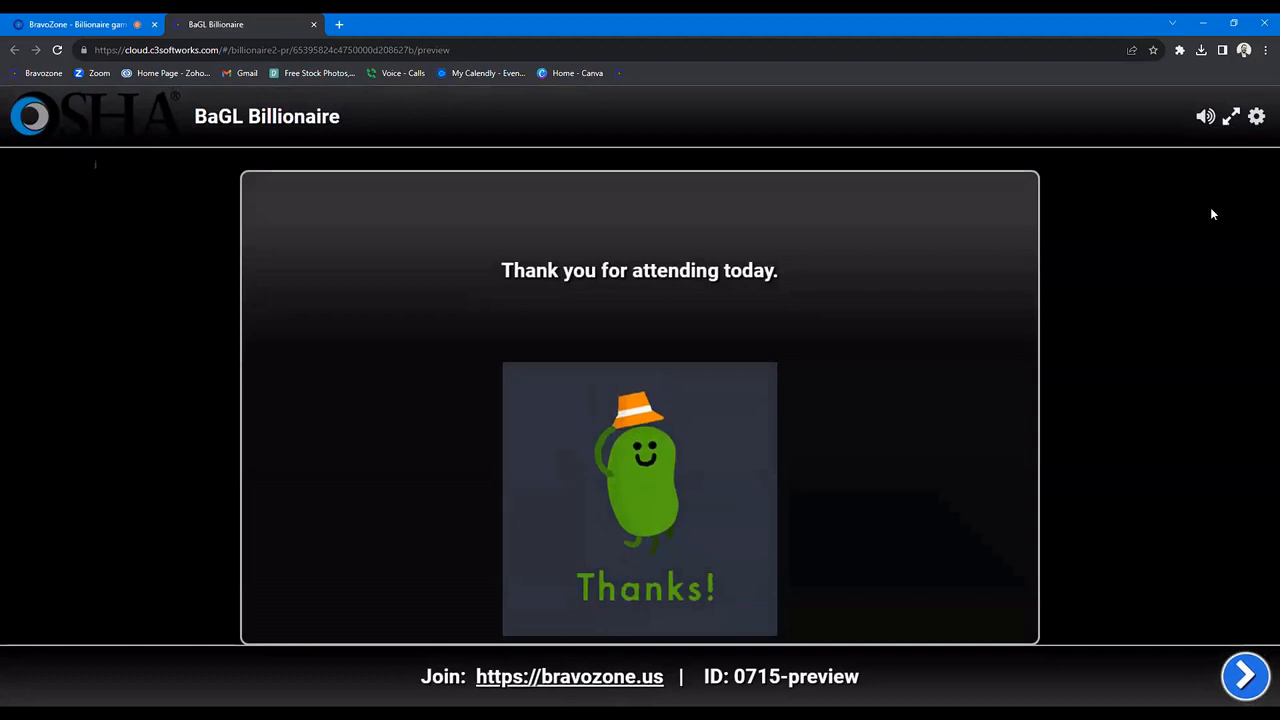
pyautogui.click(1231, 117)
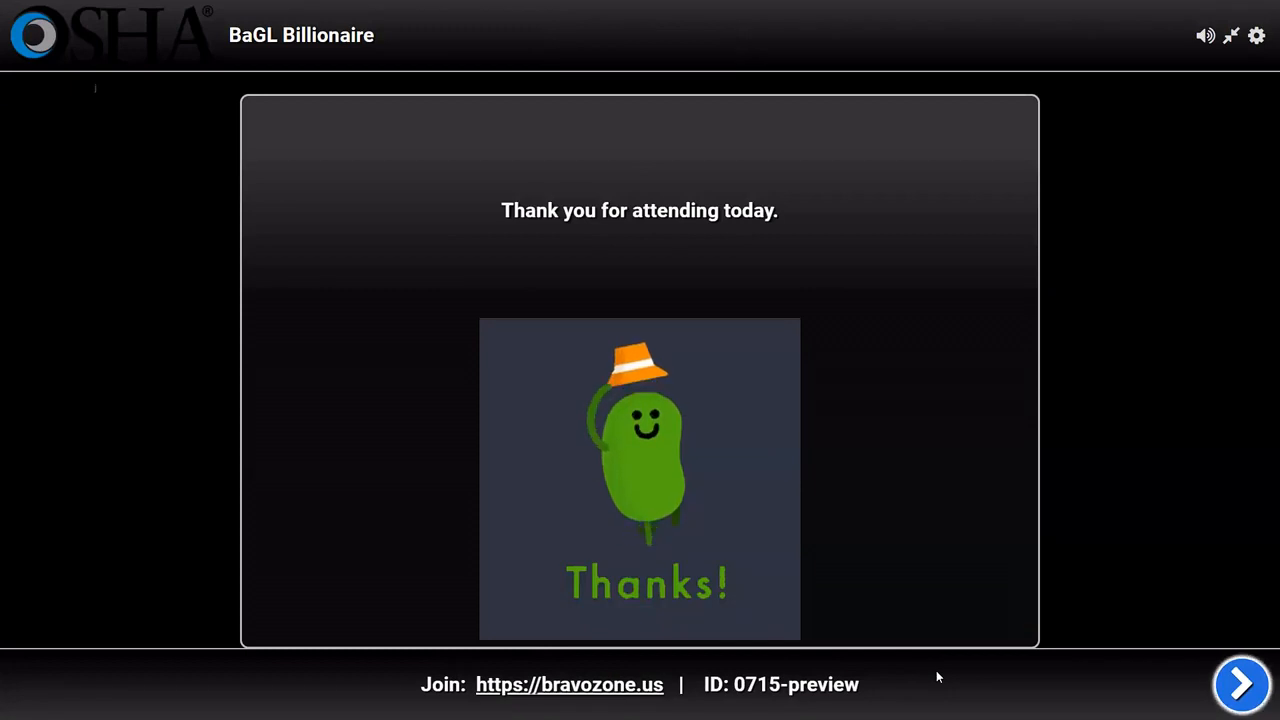
pyautogui.click(1237, 684)
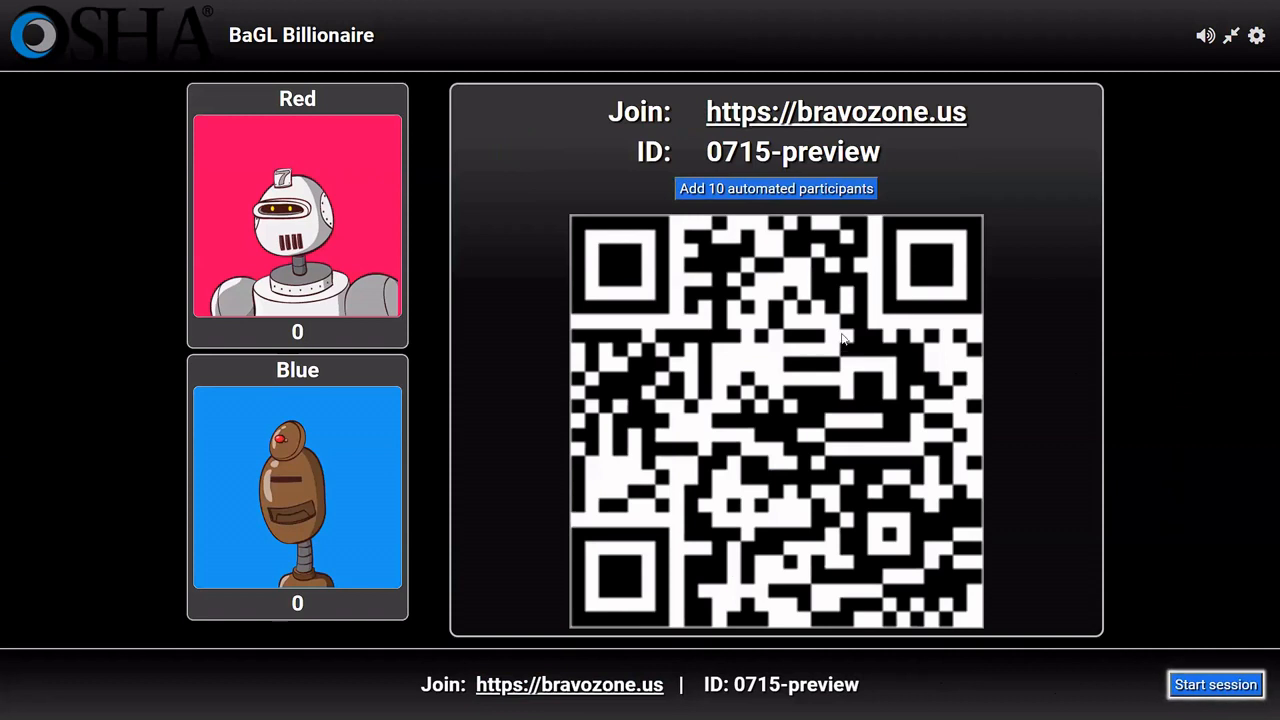
# Step: Add 20 automated participants to the practice game and start the session
pyautogui.click(791, 200)
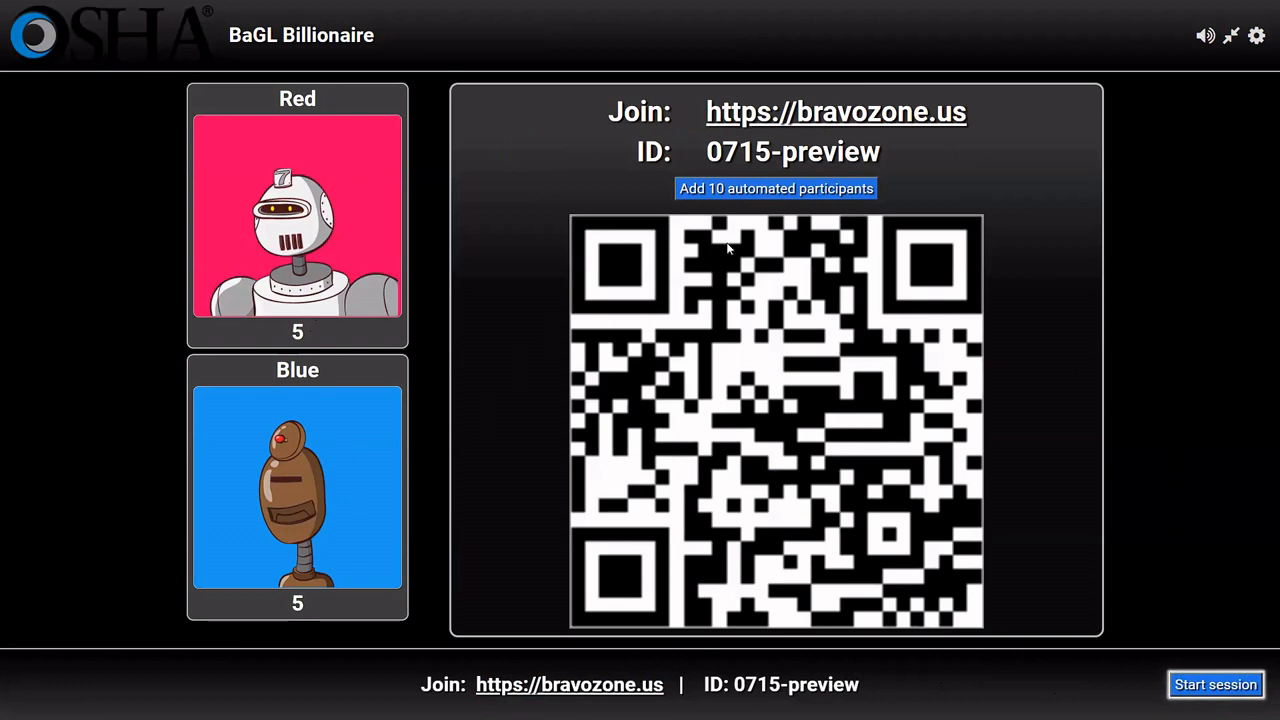
pyautogui.click(766, 193)
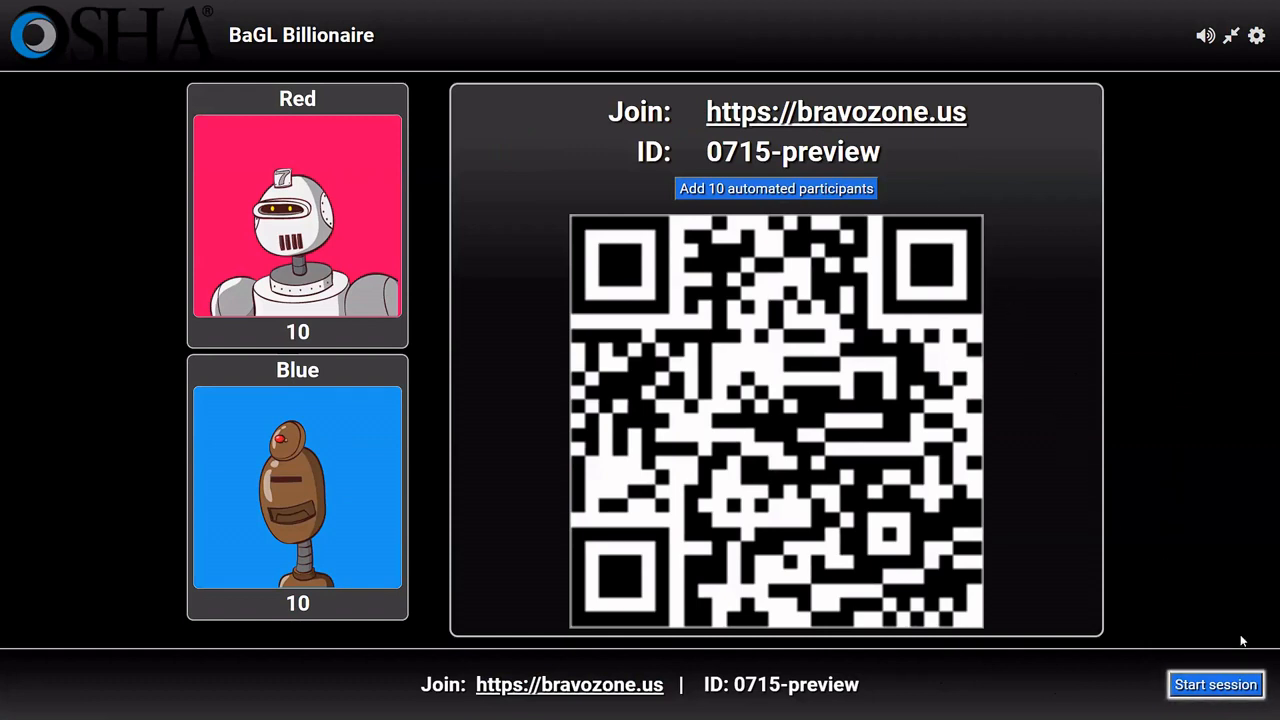
pyautogui.click(1212, 686)
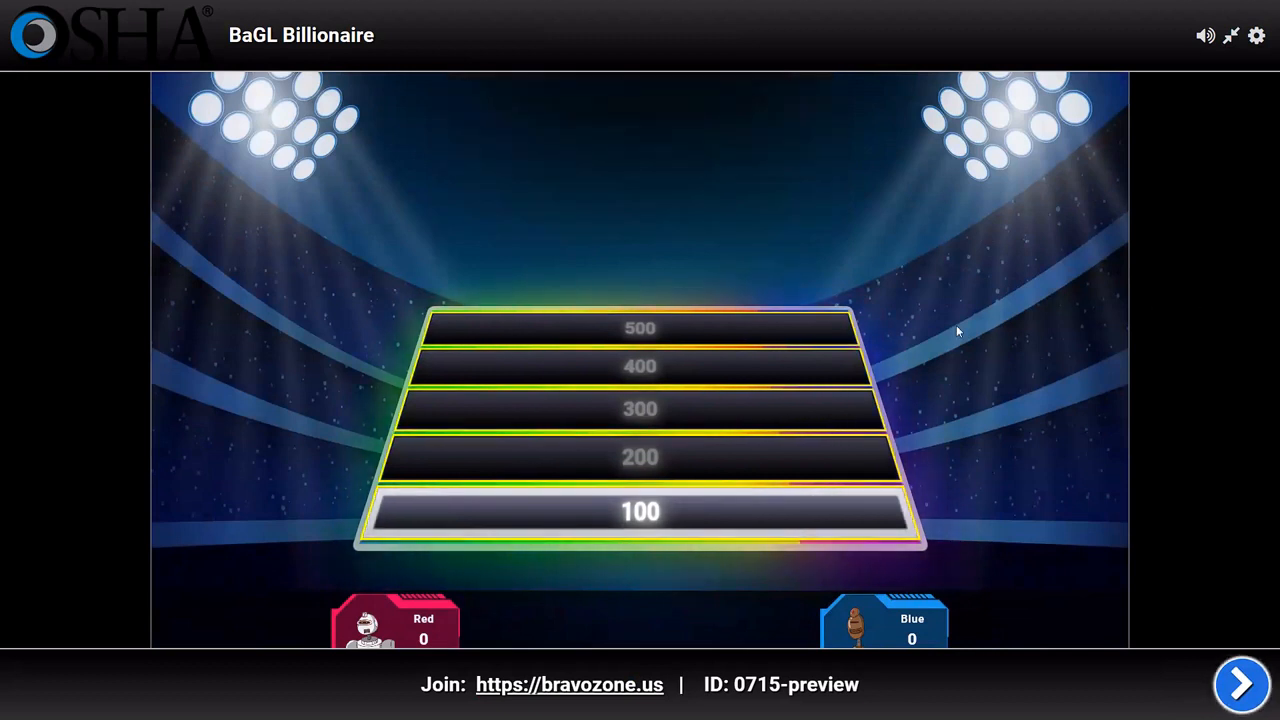
# Step: Run the 100-point potato storage question, reveal its correct answer, and continue through the feedback to the game board
pyautogui.click(667, 518)
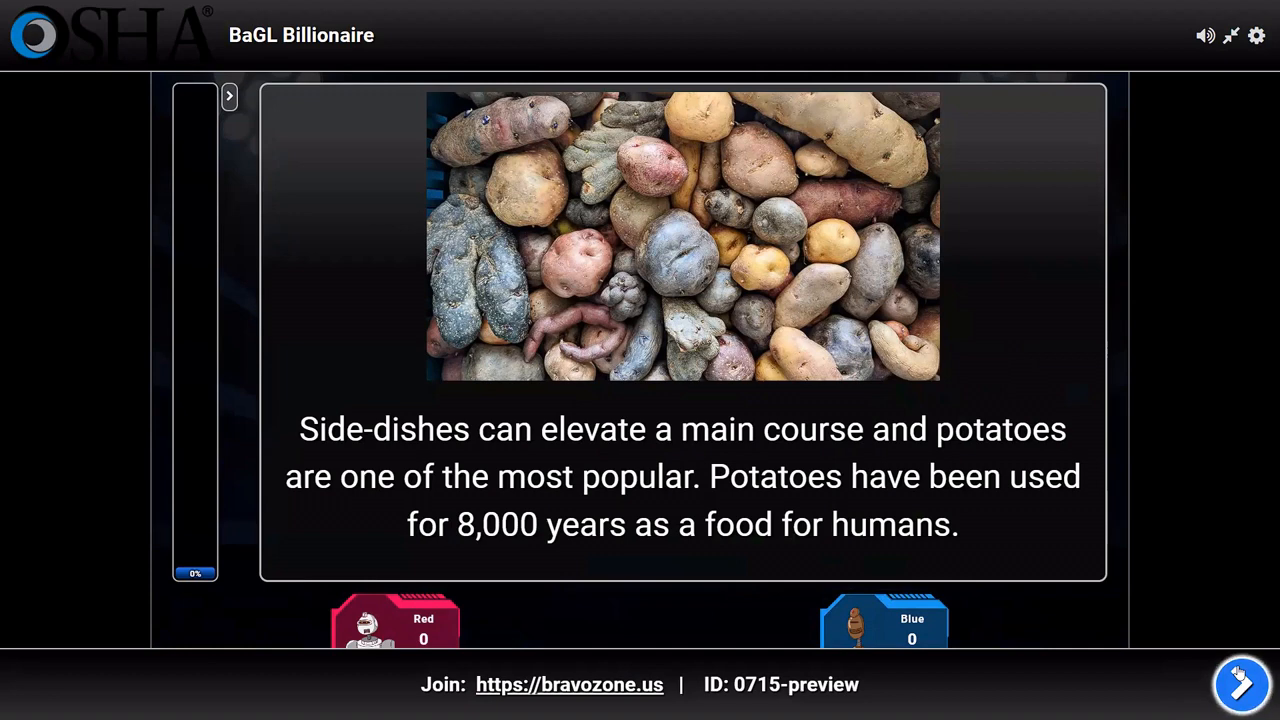
pyautogui.click(1238, 682)
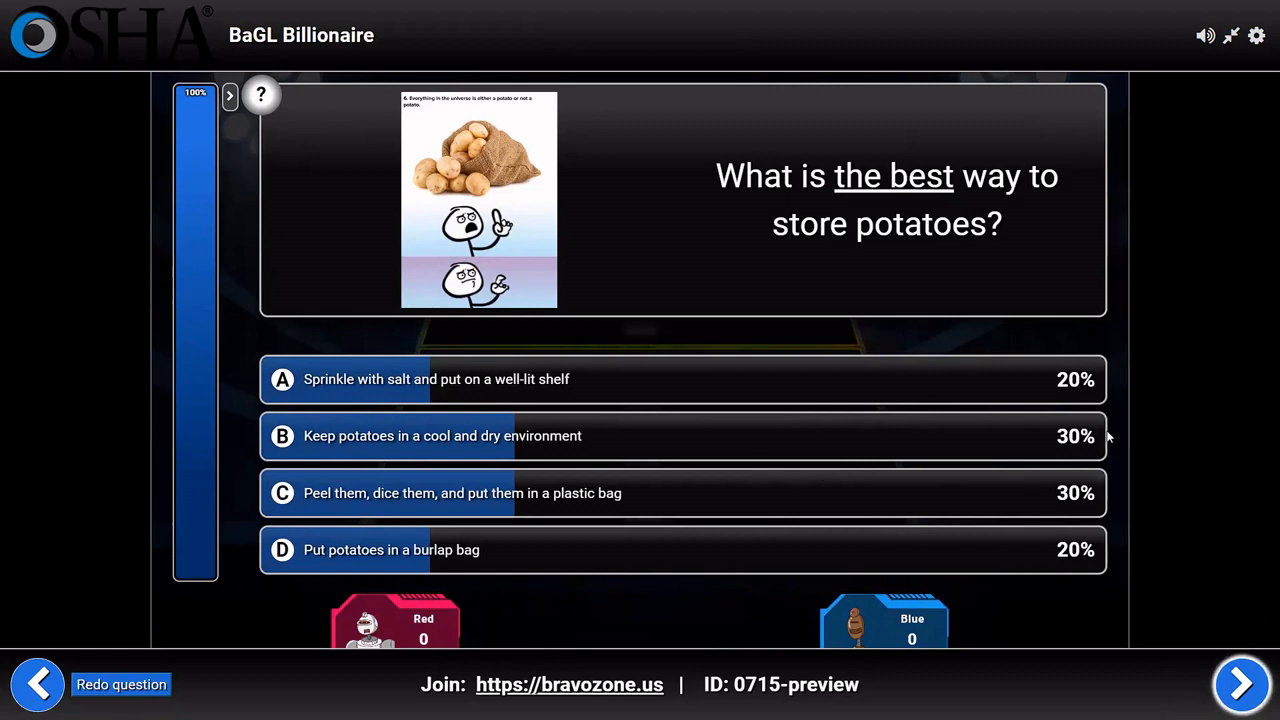
pyautogui.click(1240, 686)
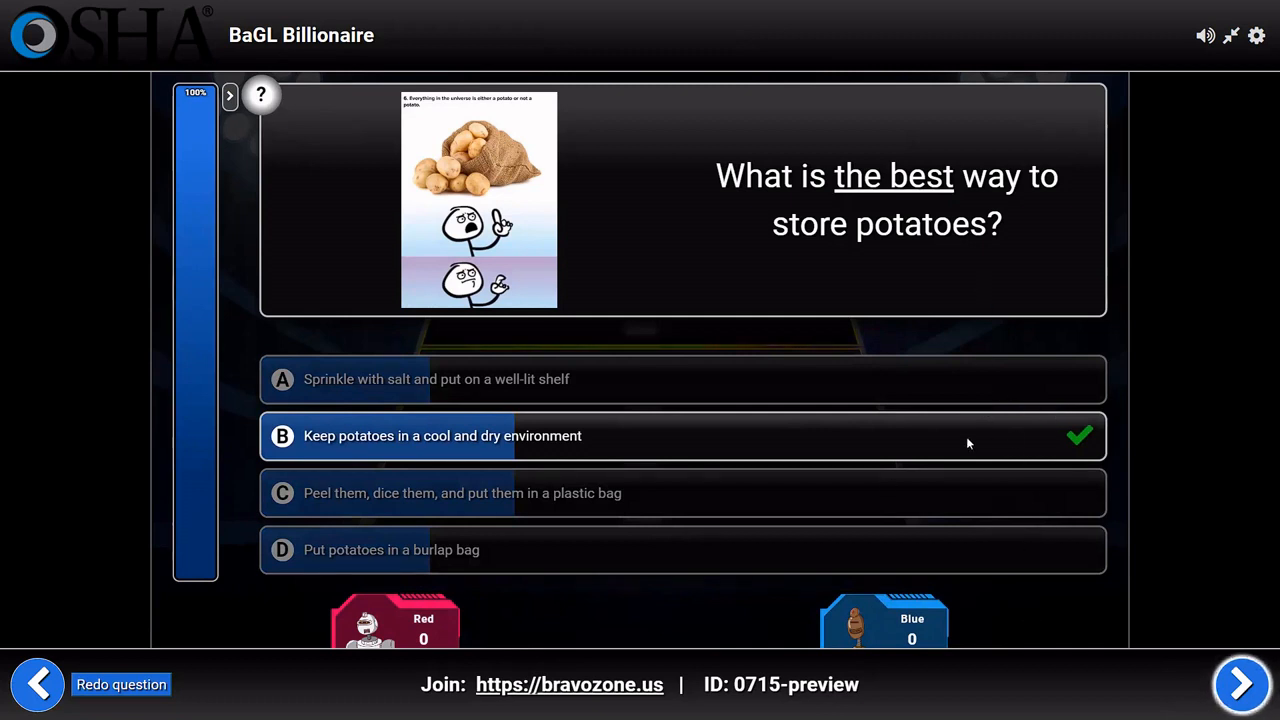
pyautogui.click(1240, 686)
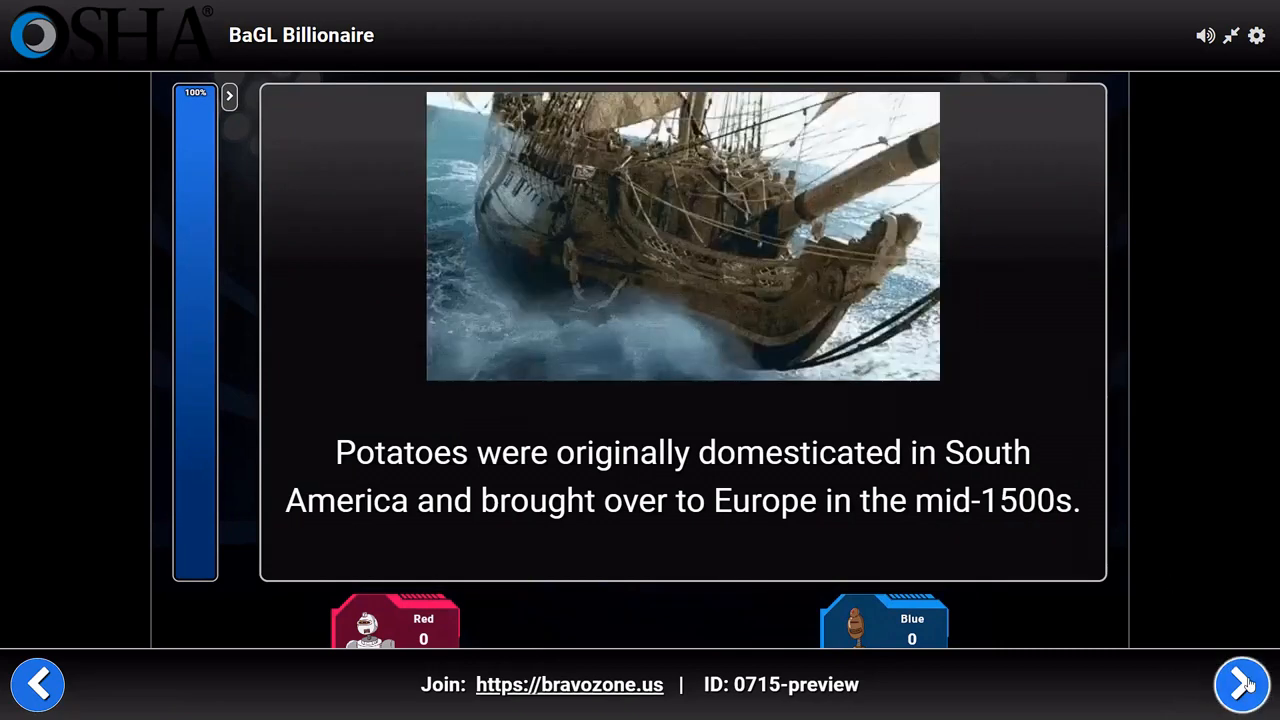
pyautogui.click(1243, 683)
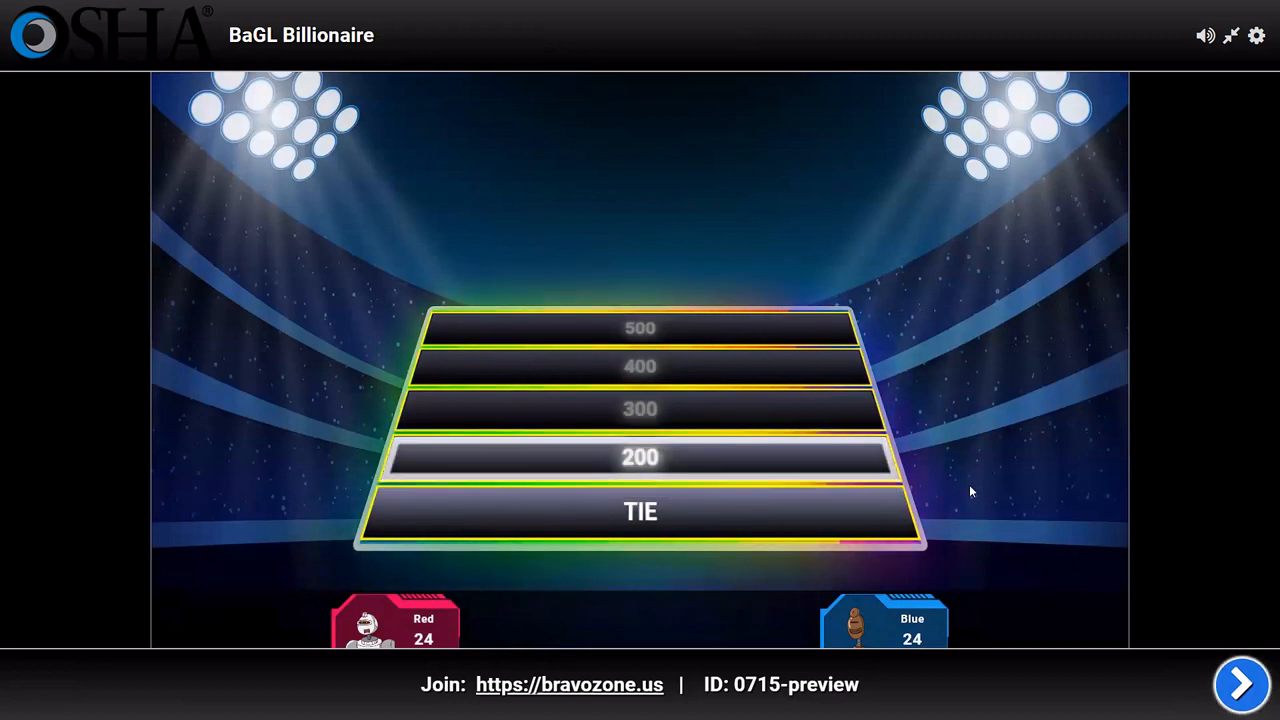
# Step: Run the 200-point true-or-false cranberry question and reveal its correct answer and feedback slide
pyautogui.click(857, 457)
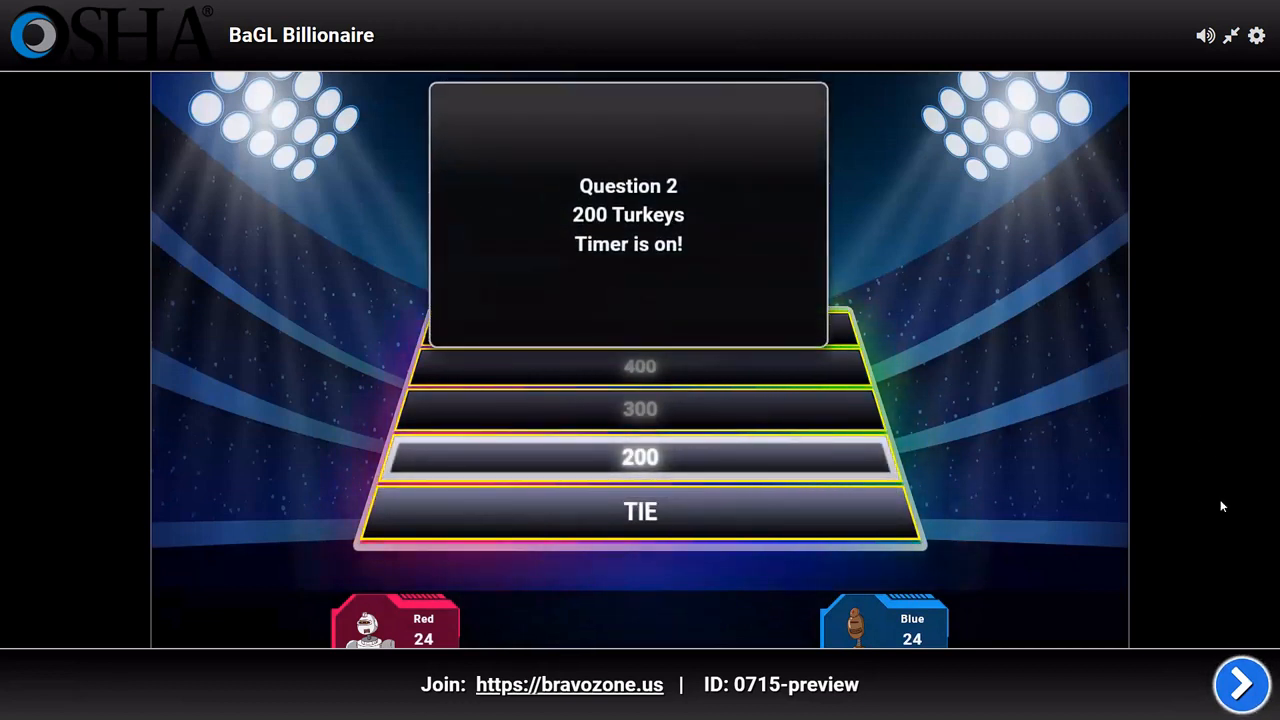
pyautogui.click(1224, 693)
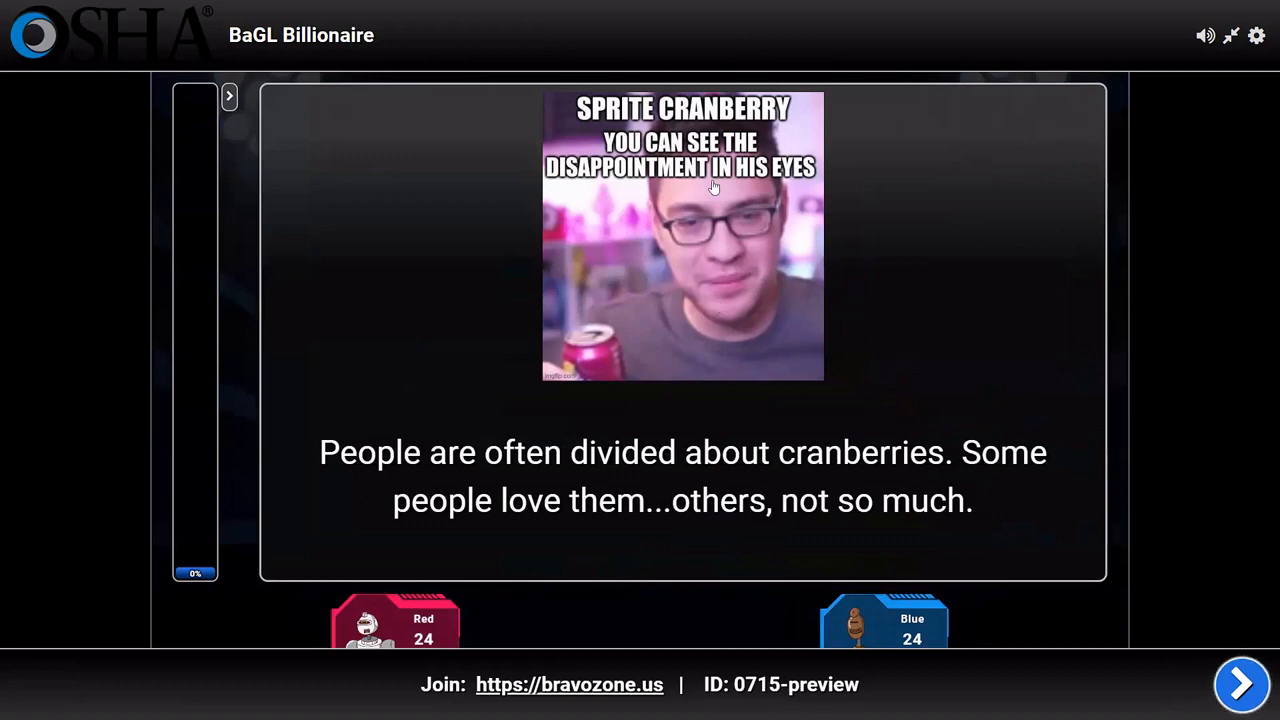
pyautogui.click(1242, 690)
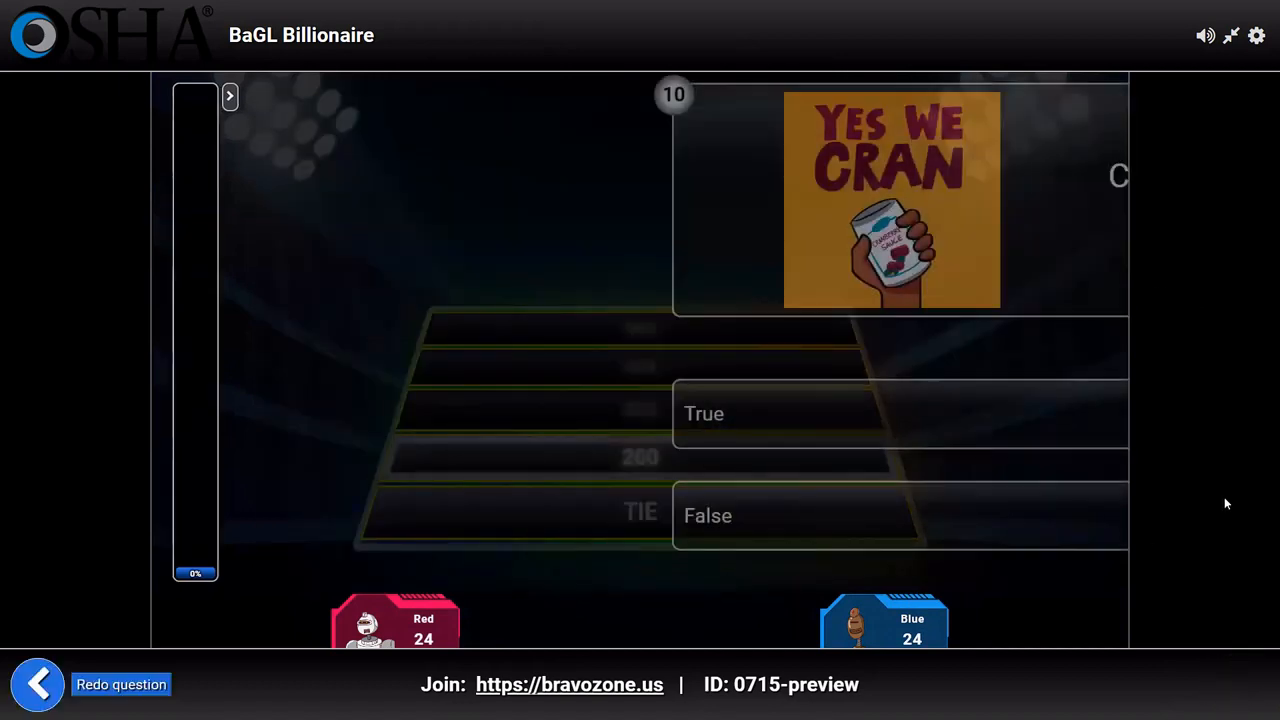
pyautogui.moveTo(205, 173)
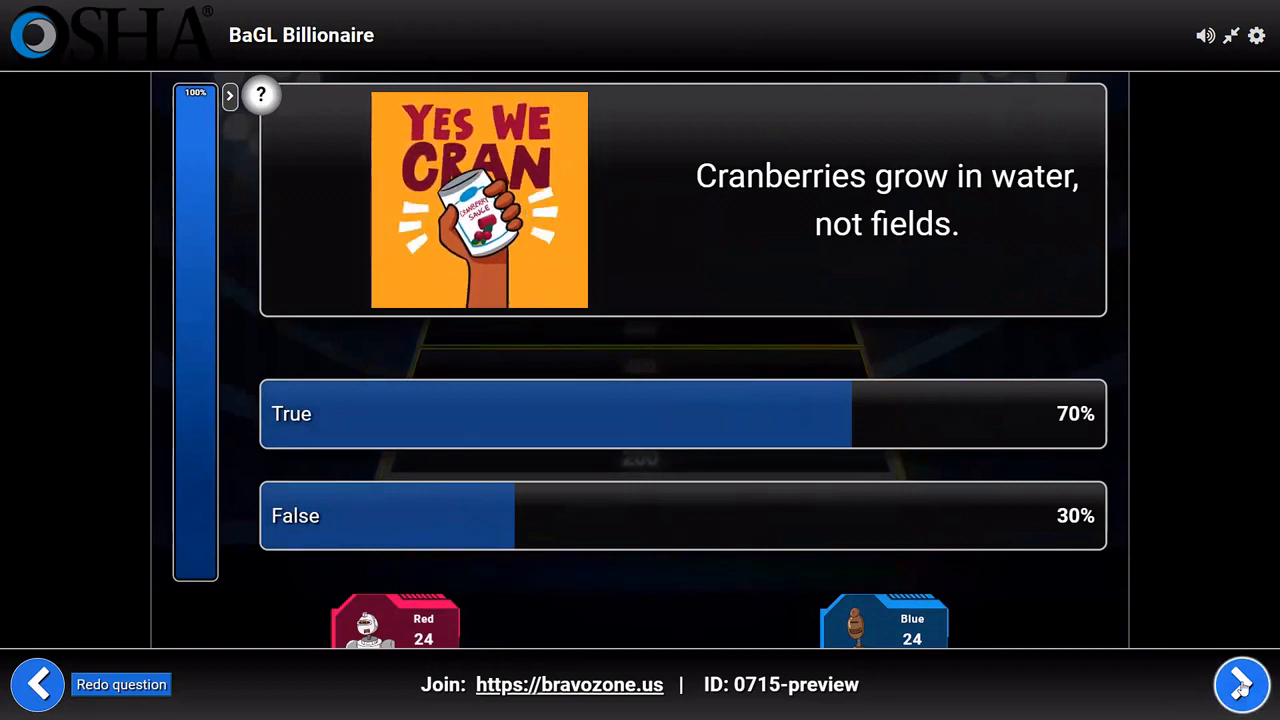
pyautogui.click(1244, 688)
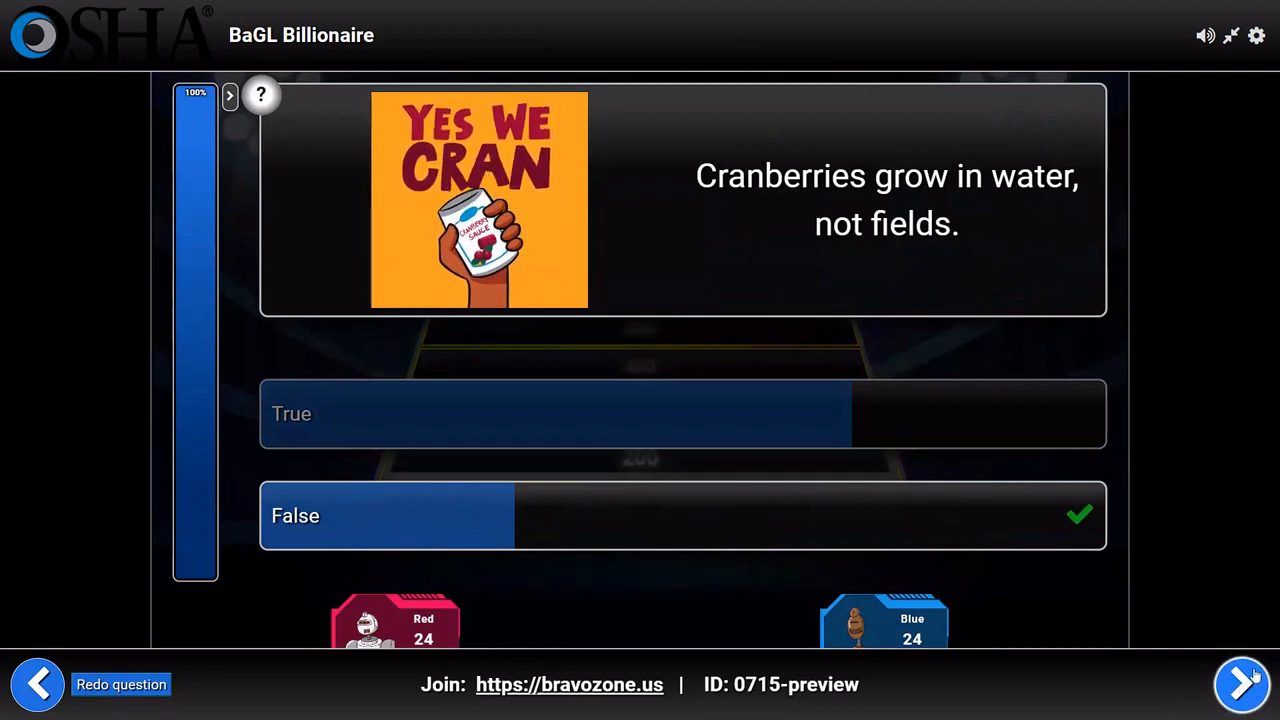
pyautogui.click(1241, 685)
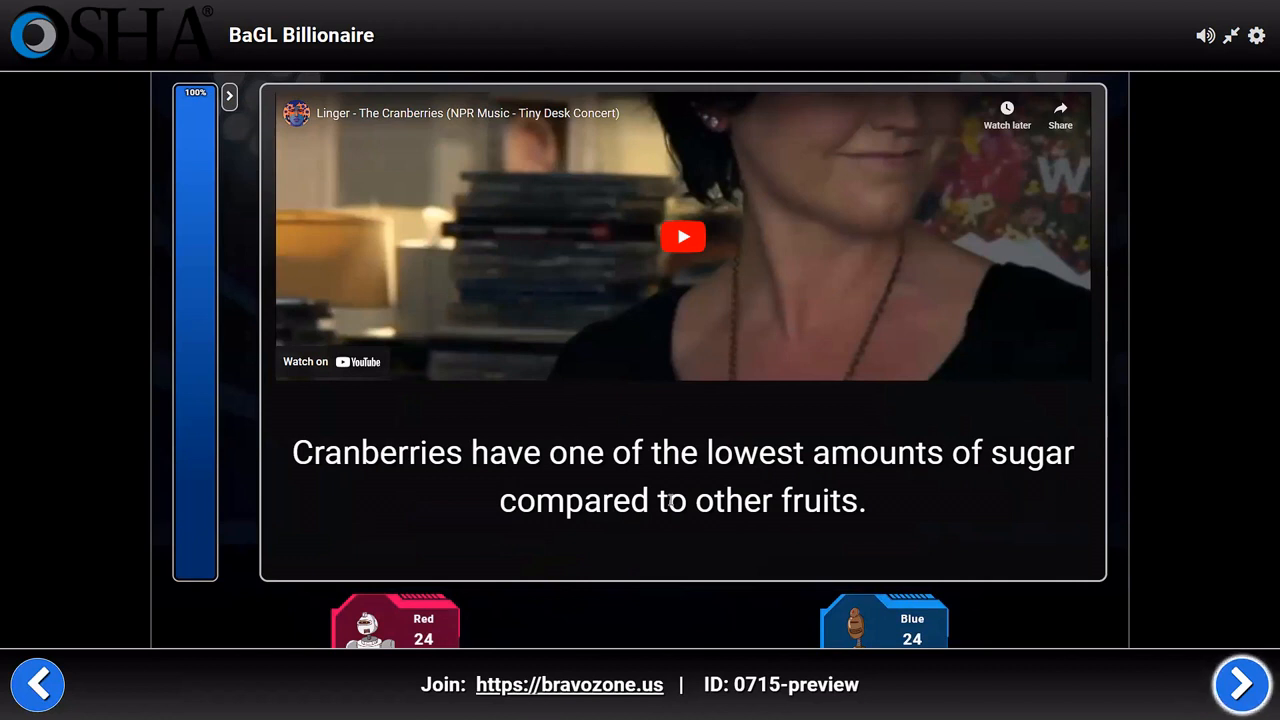
# Step: Play the cranberry feedback video and advance to the introduction of the 300-point question
pyautogui.click(684, 240)
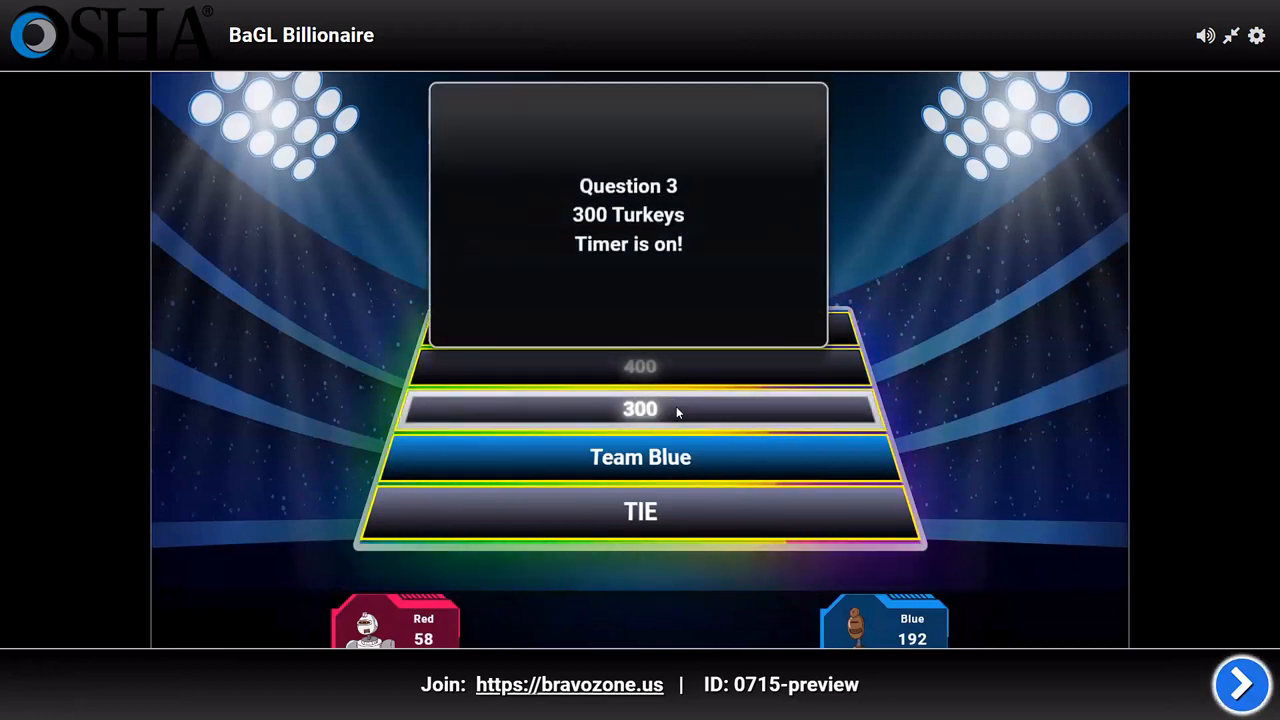
pyautogui.click(1236, 683)
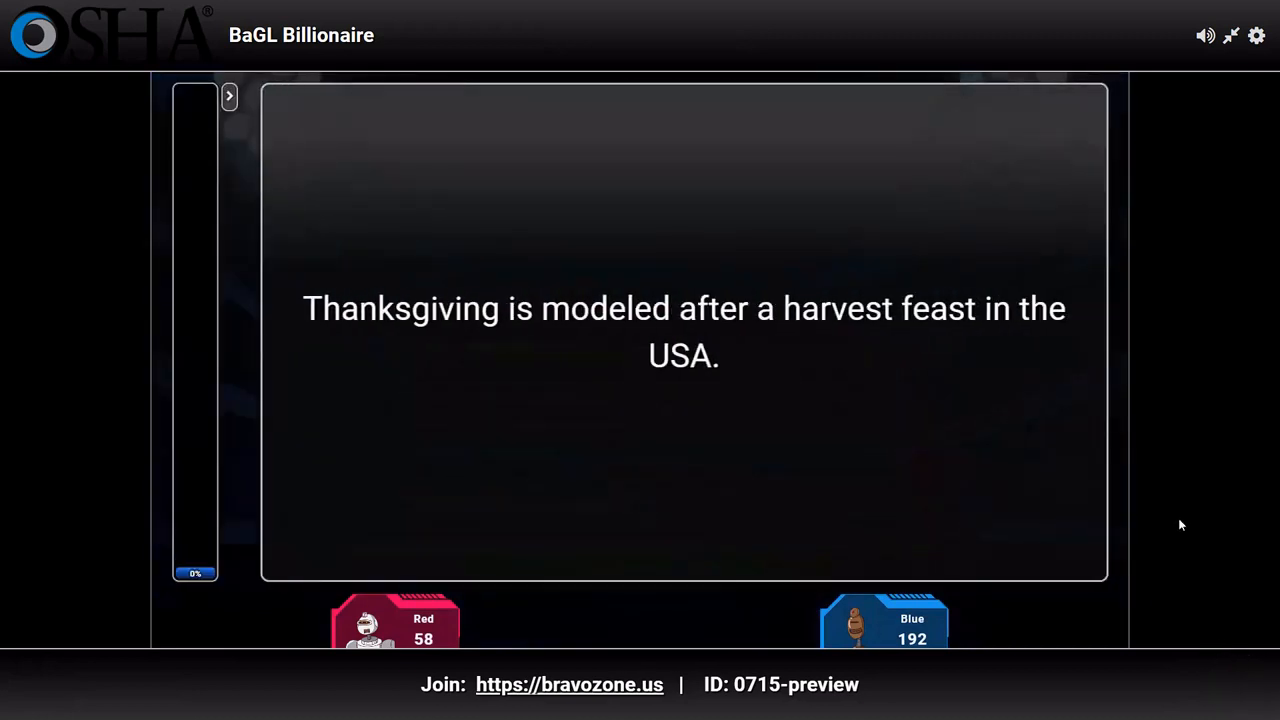